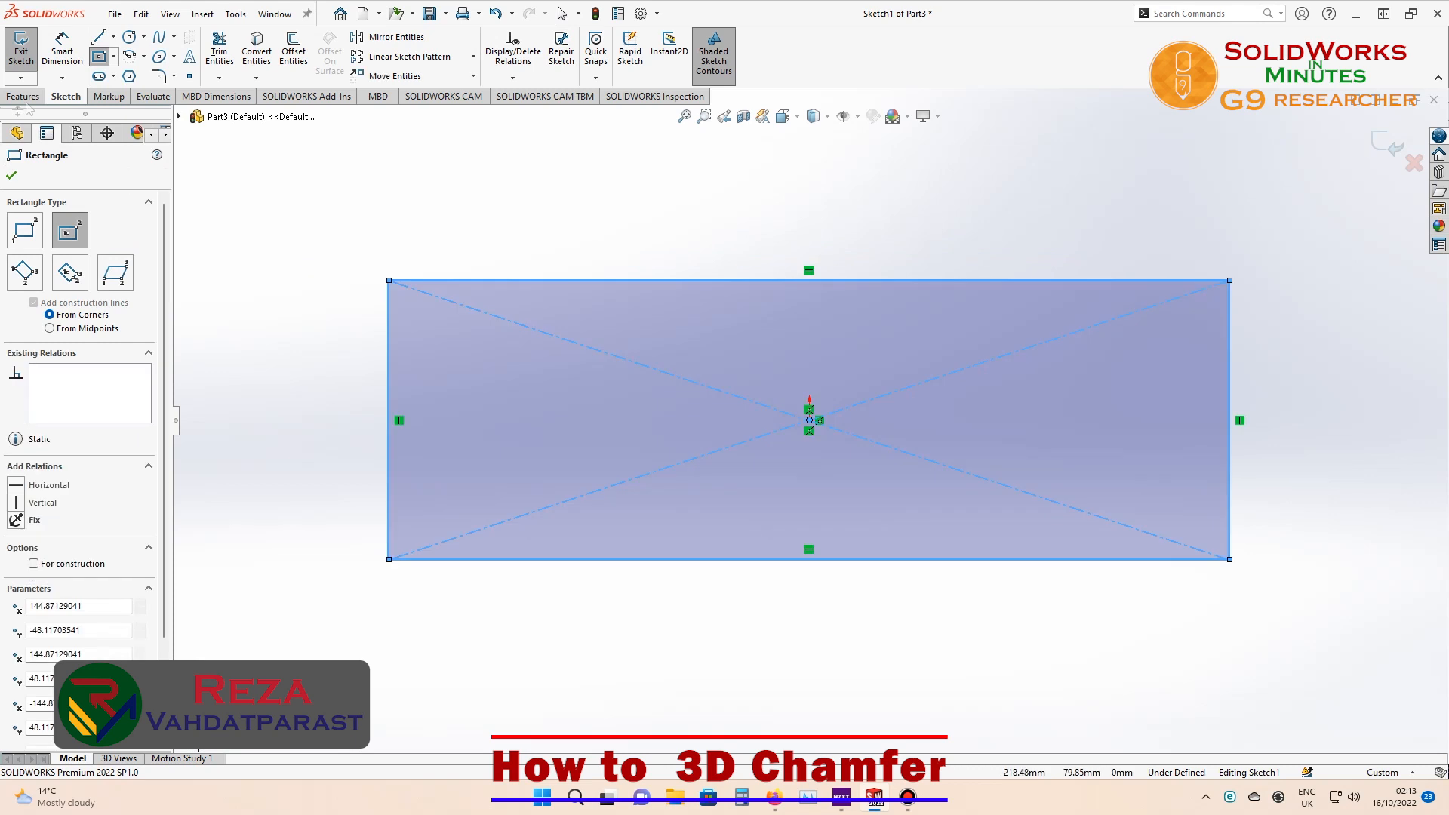
# - Dimension the sketched center rectangle to 100 mm high and 300 mm wide
pyautogui.click(388, 363)
pyautogui.click(311, 377)
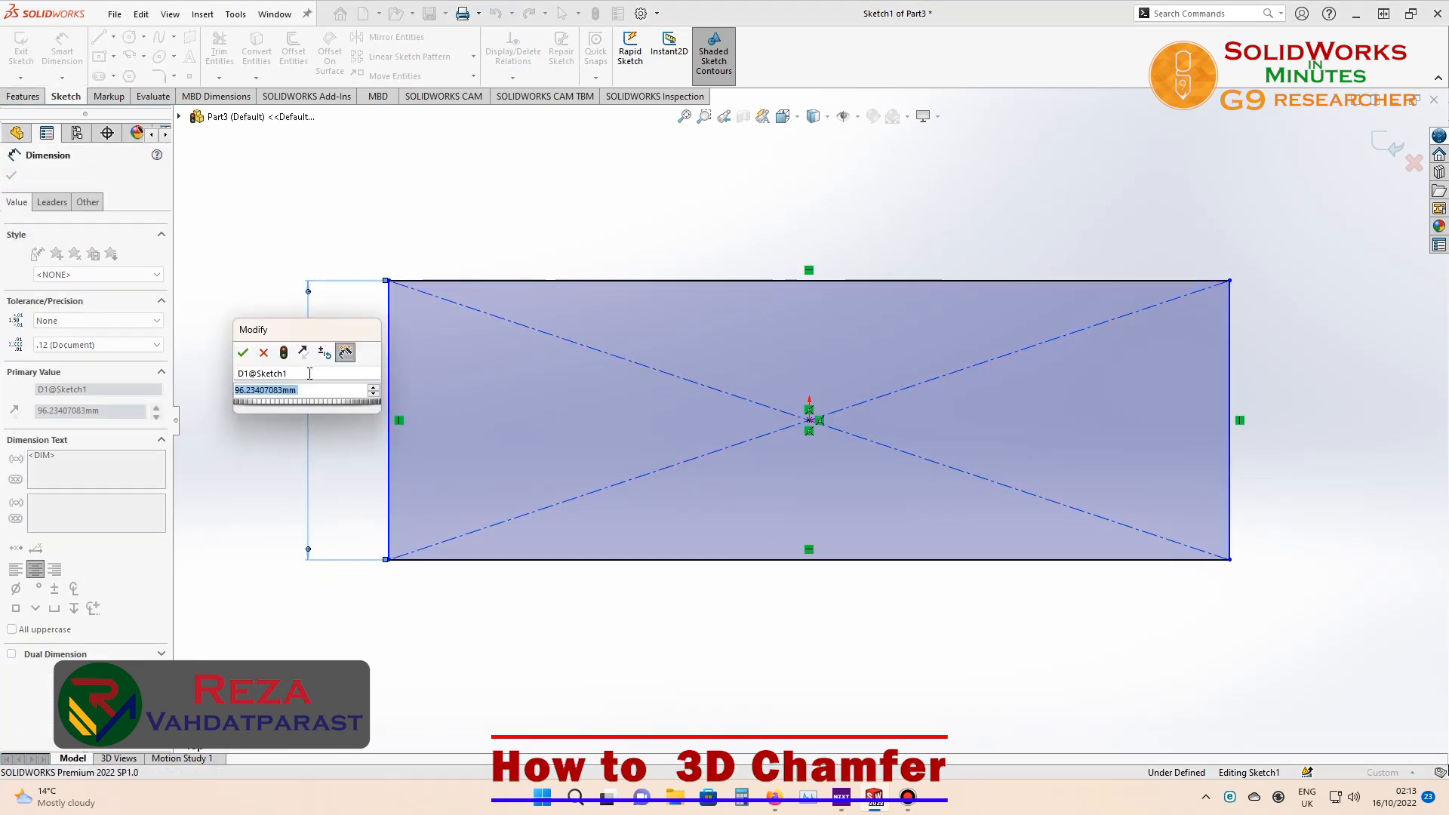
pyautogui.write('100')
pyautogui.press('Return')
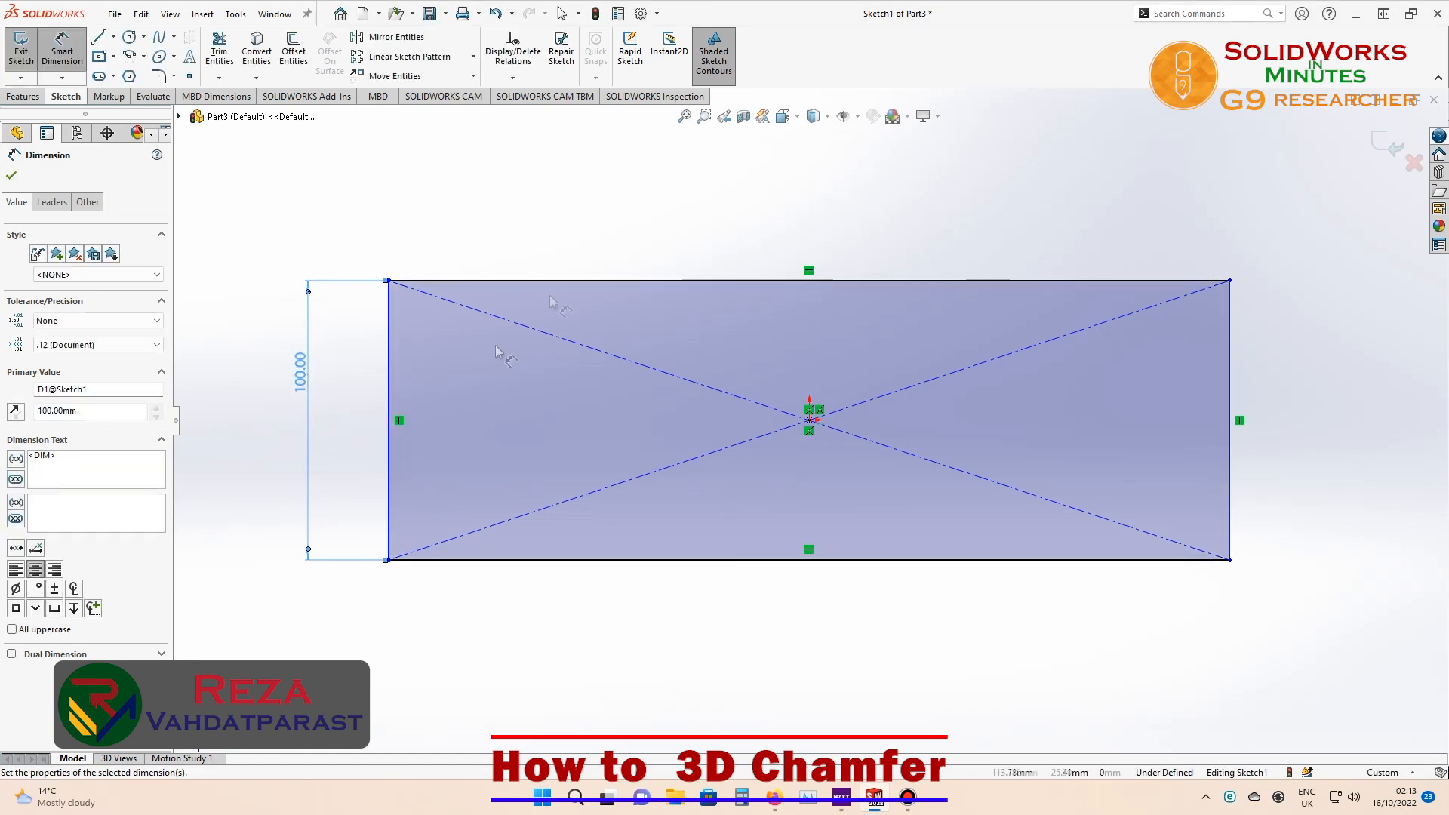
pyautogui.click(593, 280)
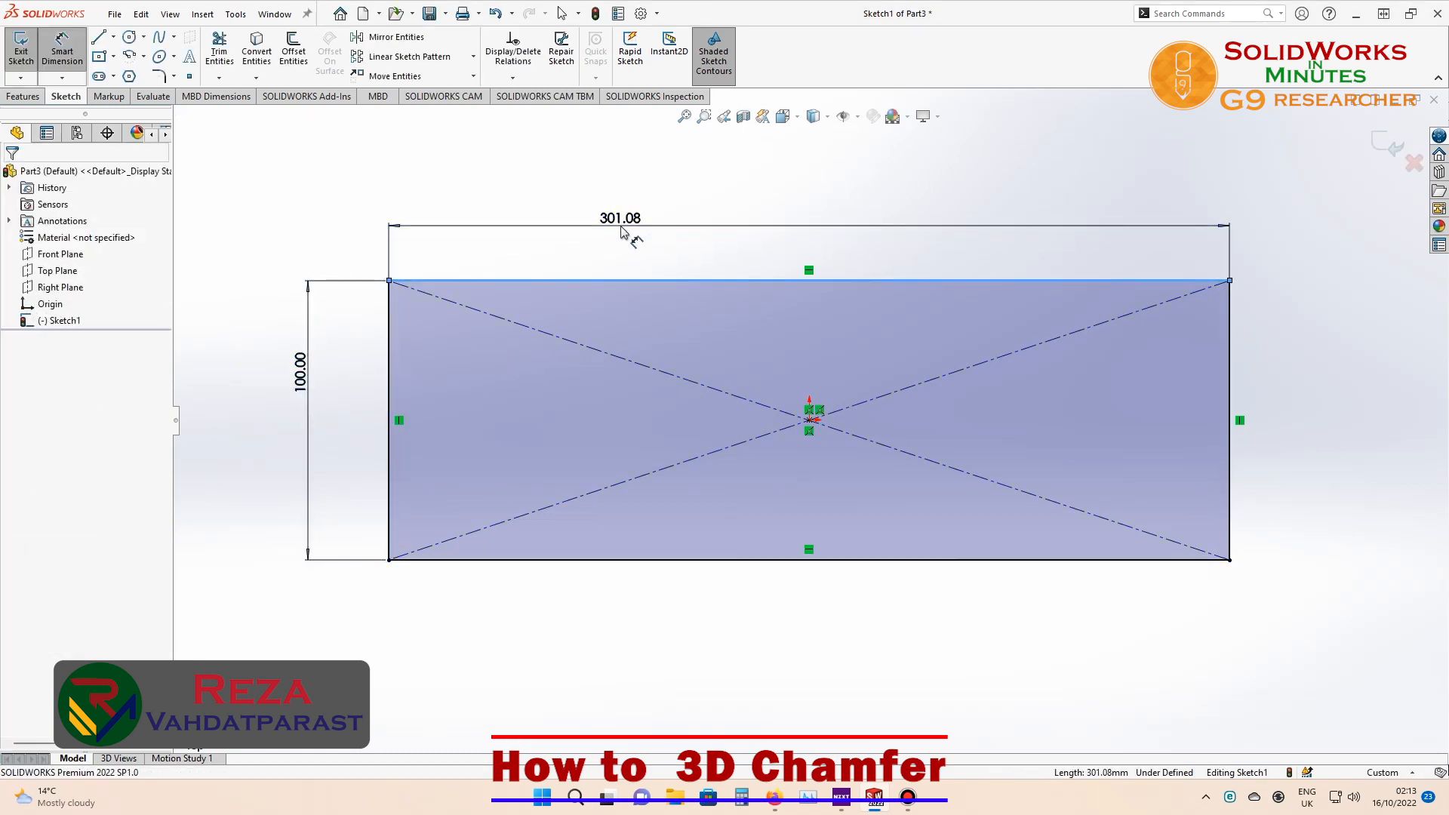
pyautogui.click(620, 231)
pyautogui.press('Return')
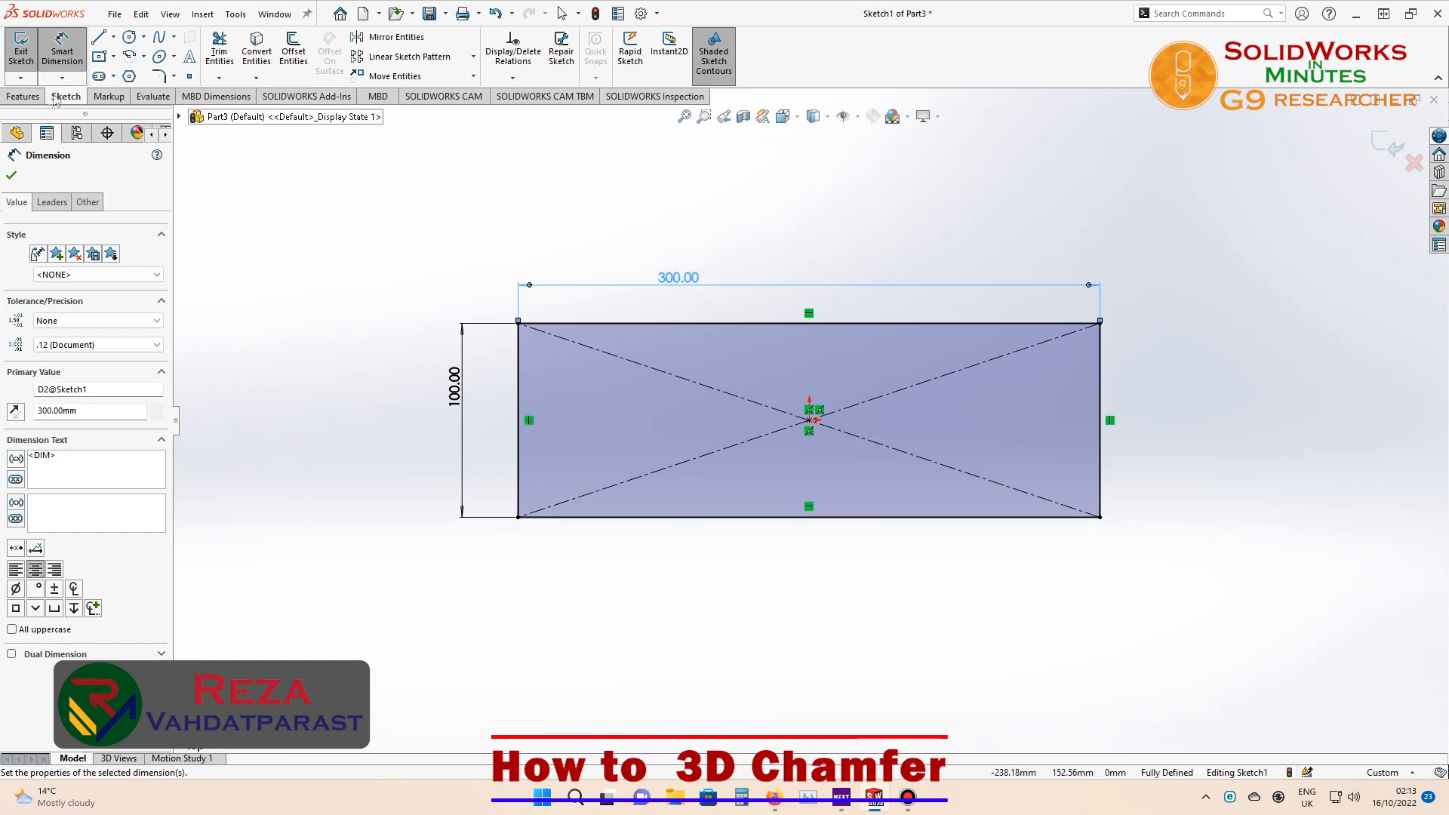
# - Offset the whole rectangle outward by 100 mm with Offset Entities
pyautogui.click(293, 46)
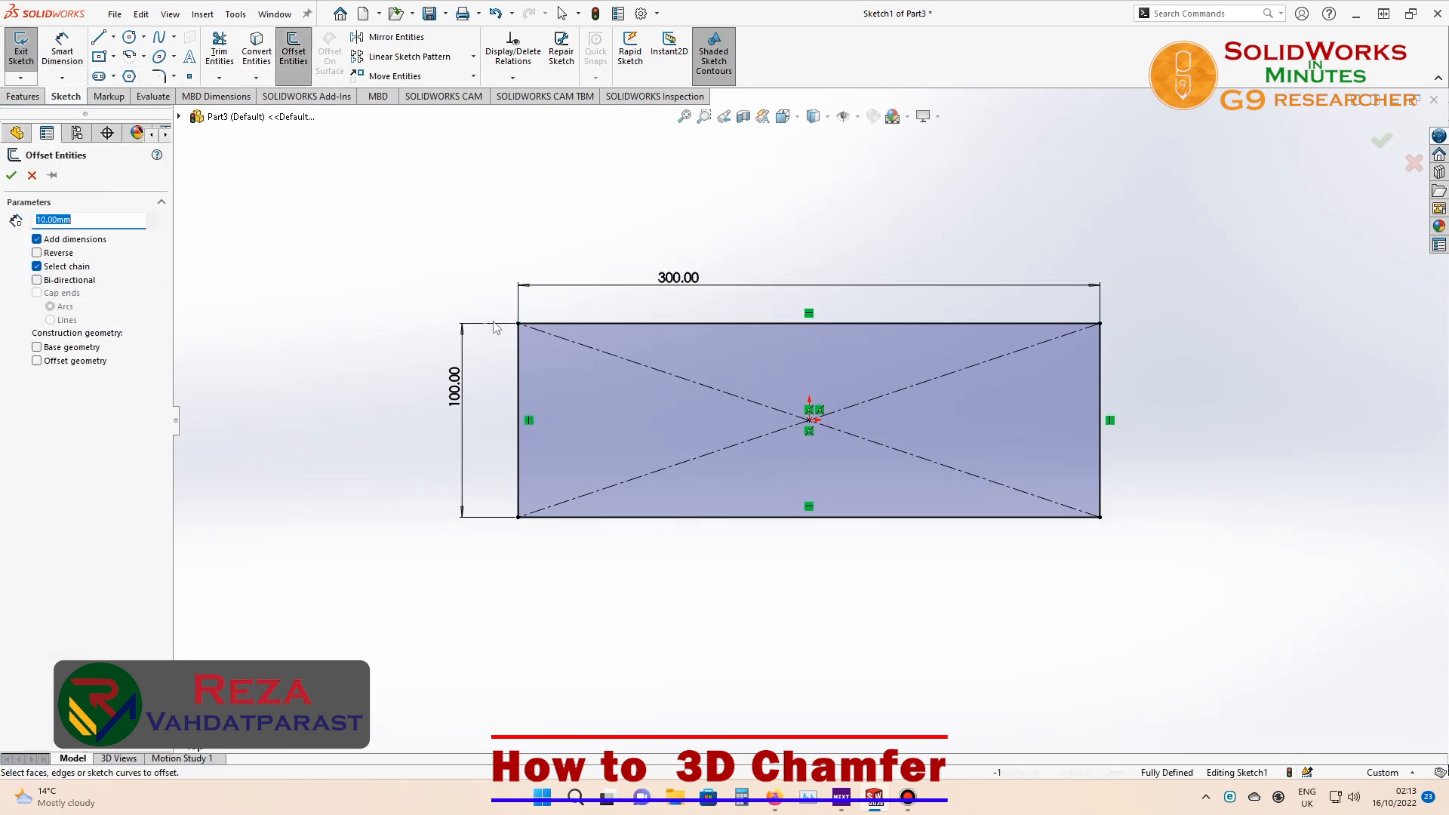
pyautogui.click(547, 323)
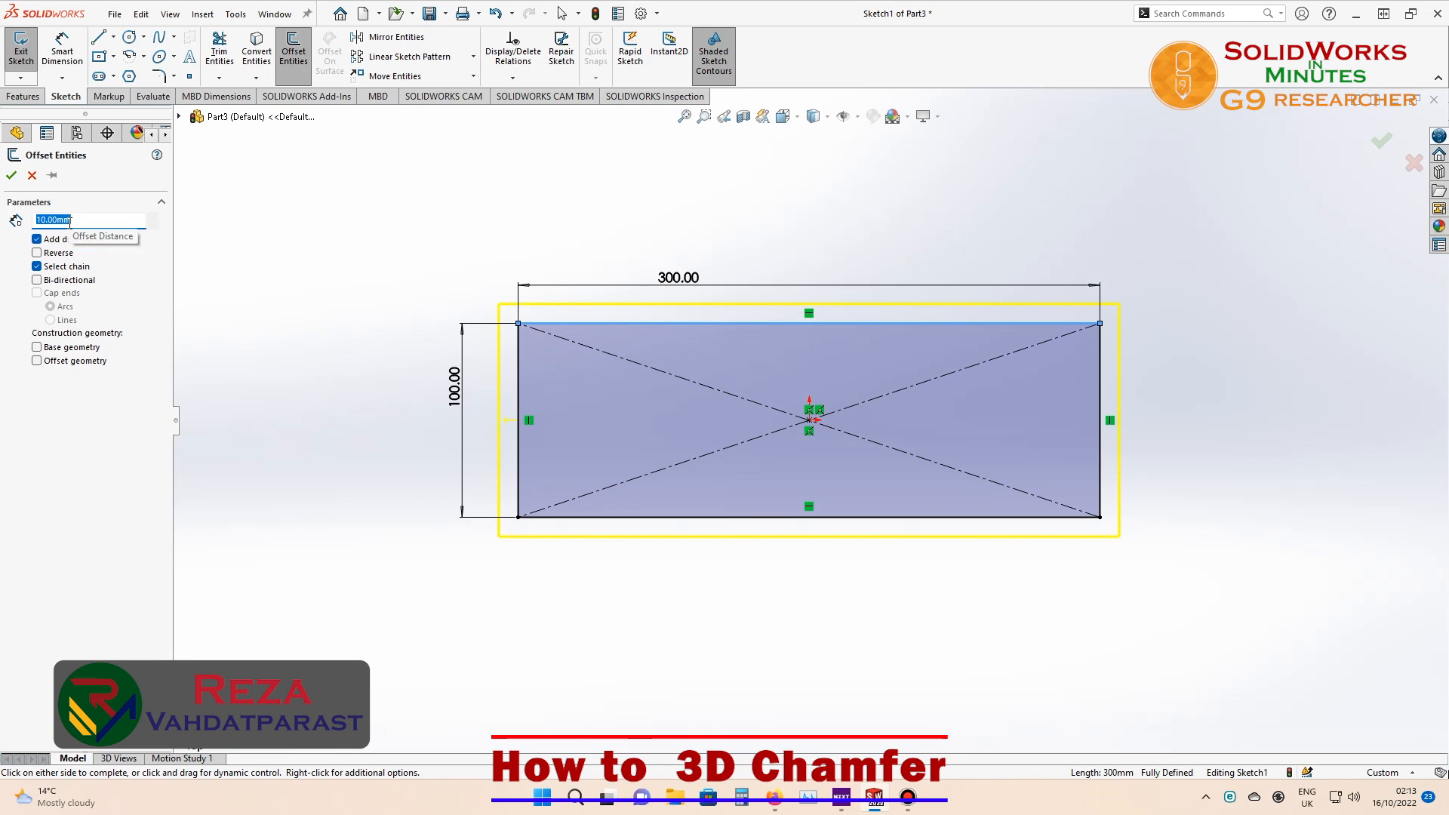
pyautogui.click(69, 224)
pyautogui.write('100')
pyautogui.press('Return')
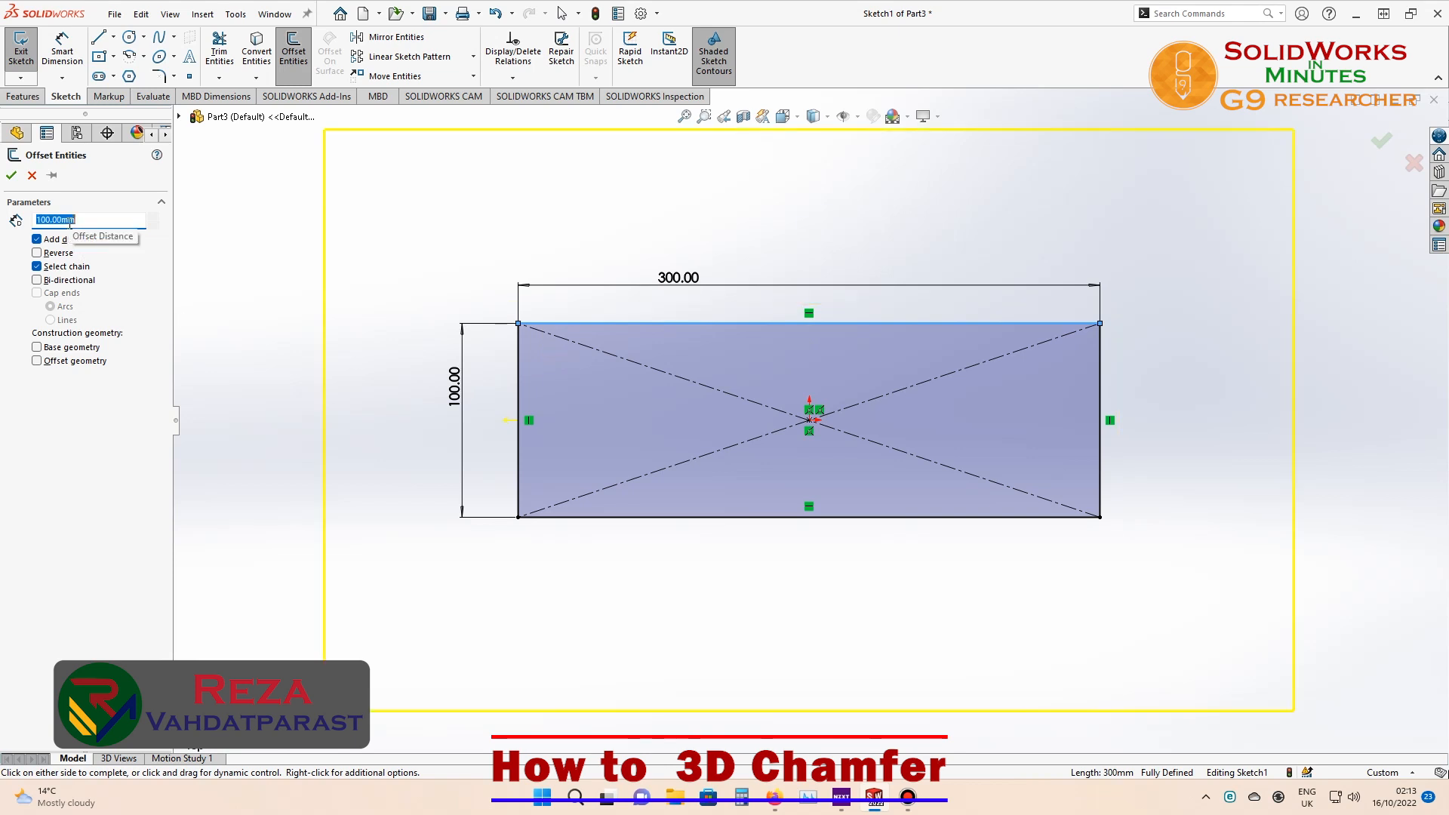
pyautogui.click(12, 175)
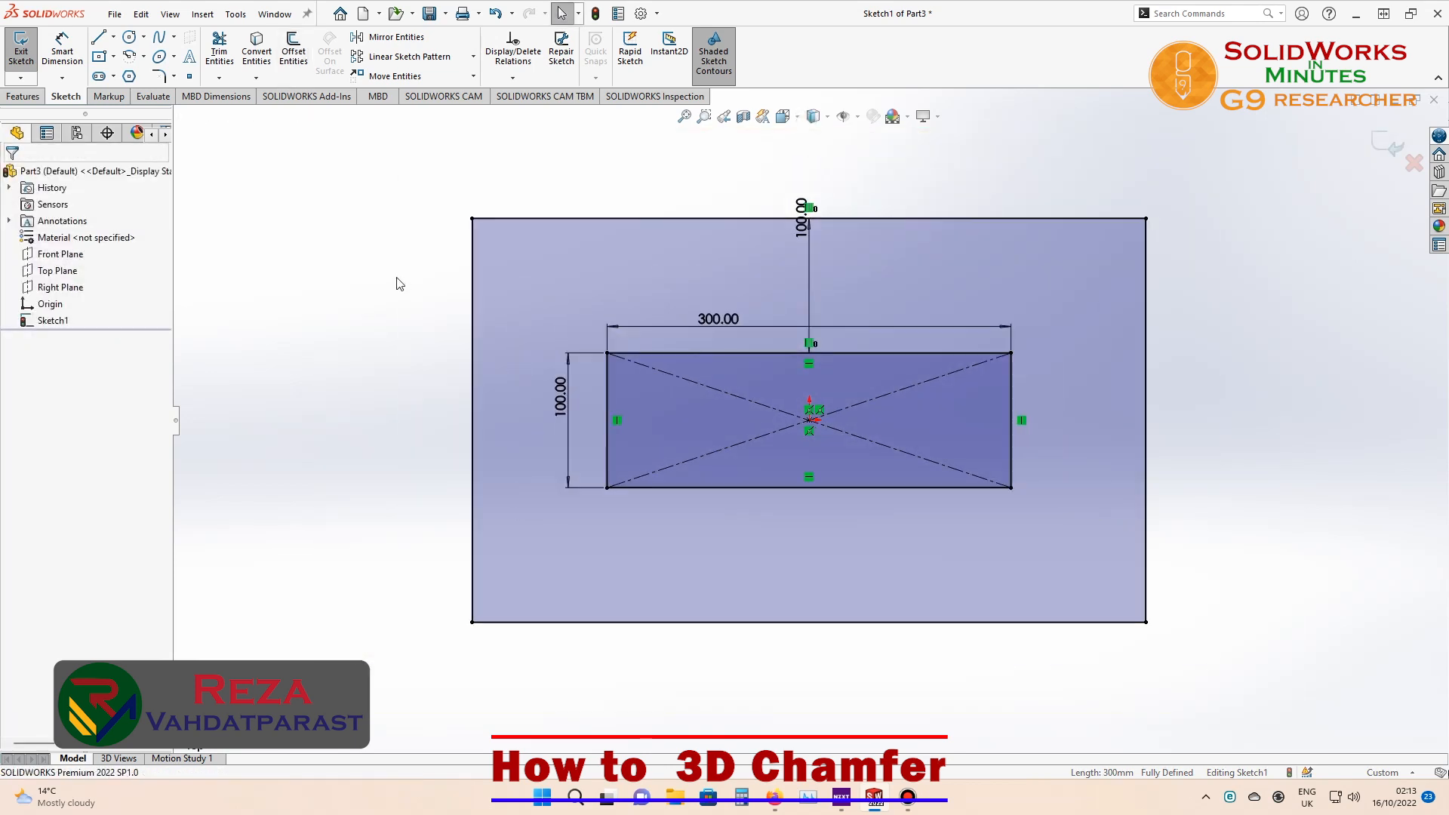
# - Extrude the region between the two rectangles as a blind boss 300 mm deep
pyautogui.moveTo(382, 295); pyautogui.dragTo(357, 314, button='middle')
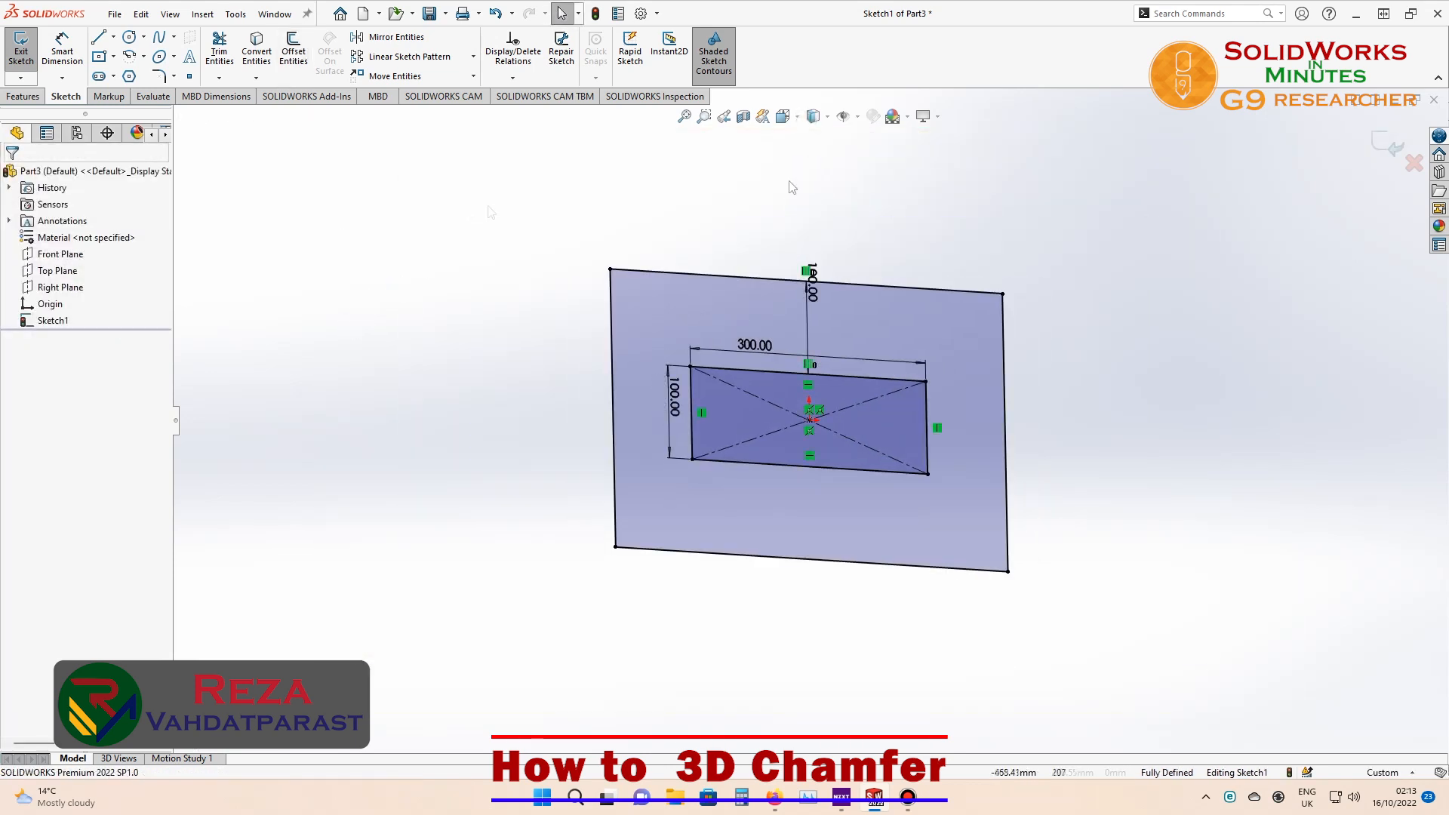
pyautogui.click(24, 96)
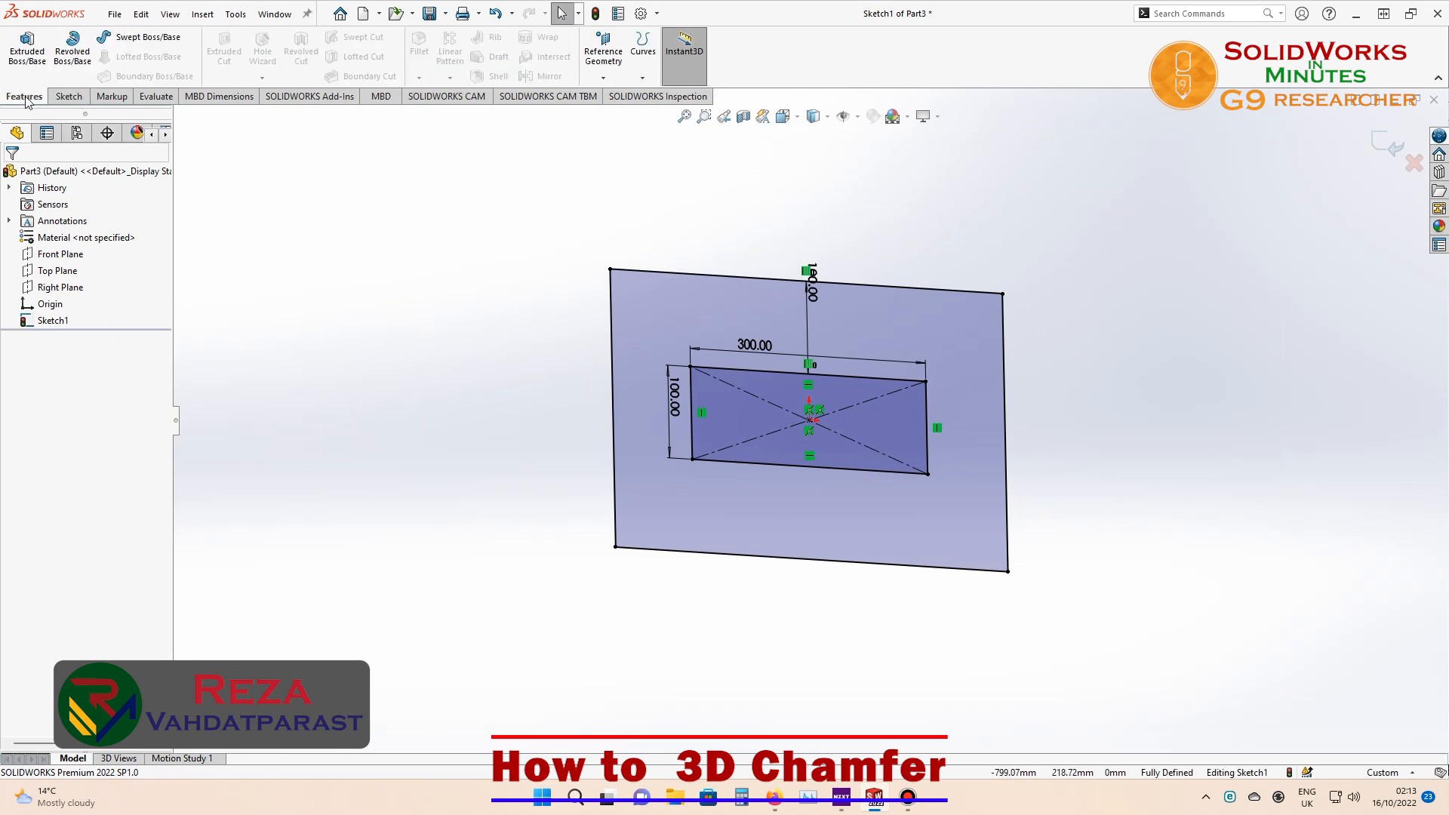
pyautogui.click(30, 53)
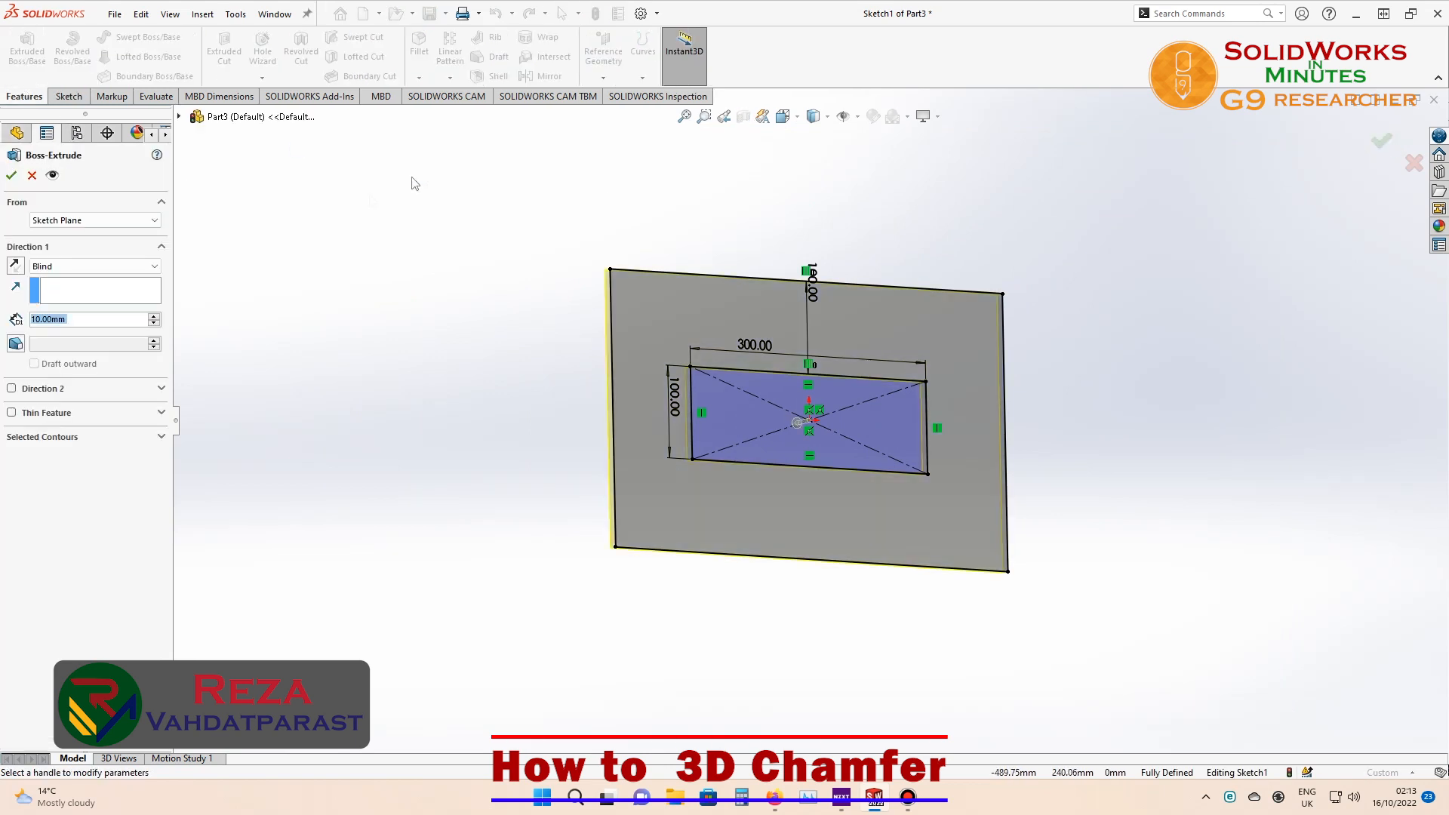
pyautogui.write('600')
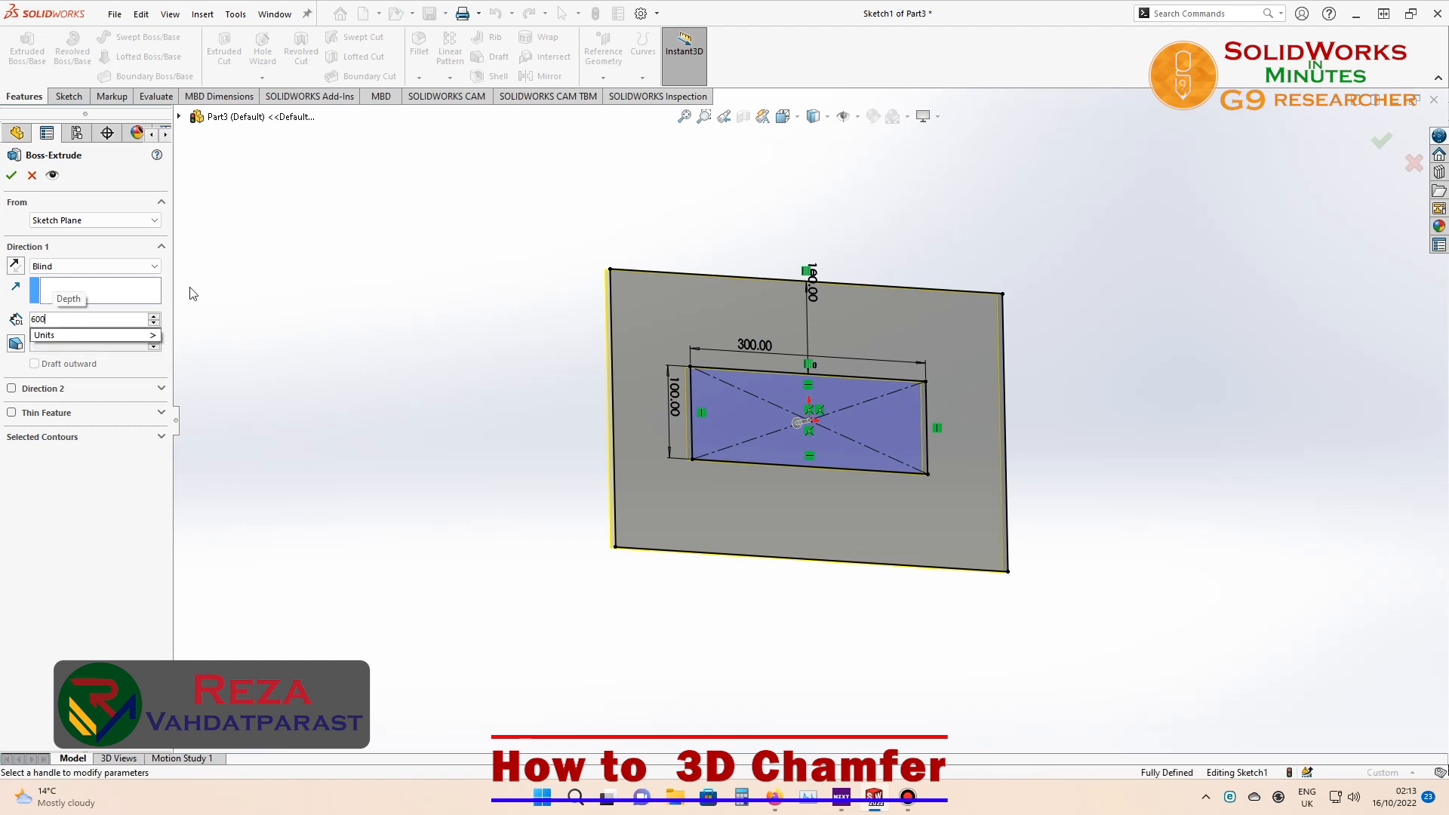
pyautogui.press('Return')
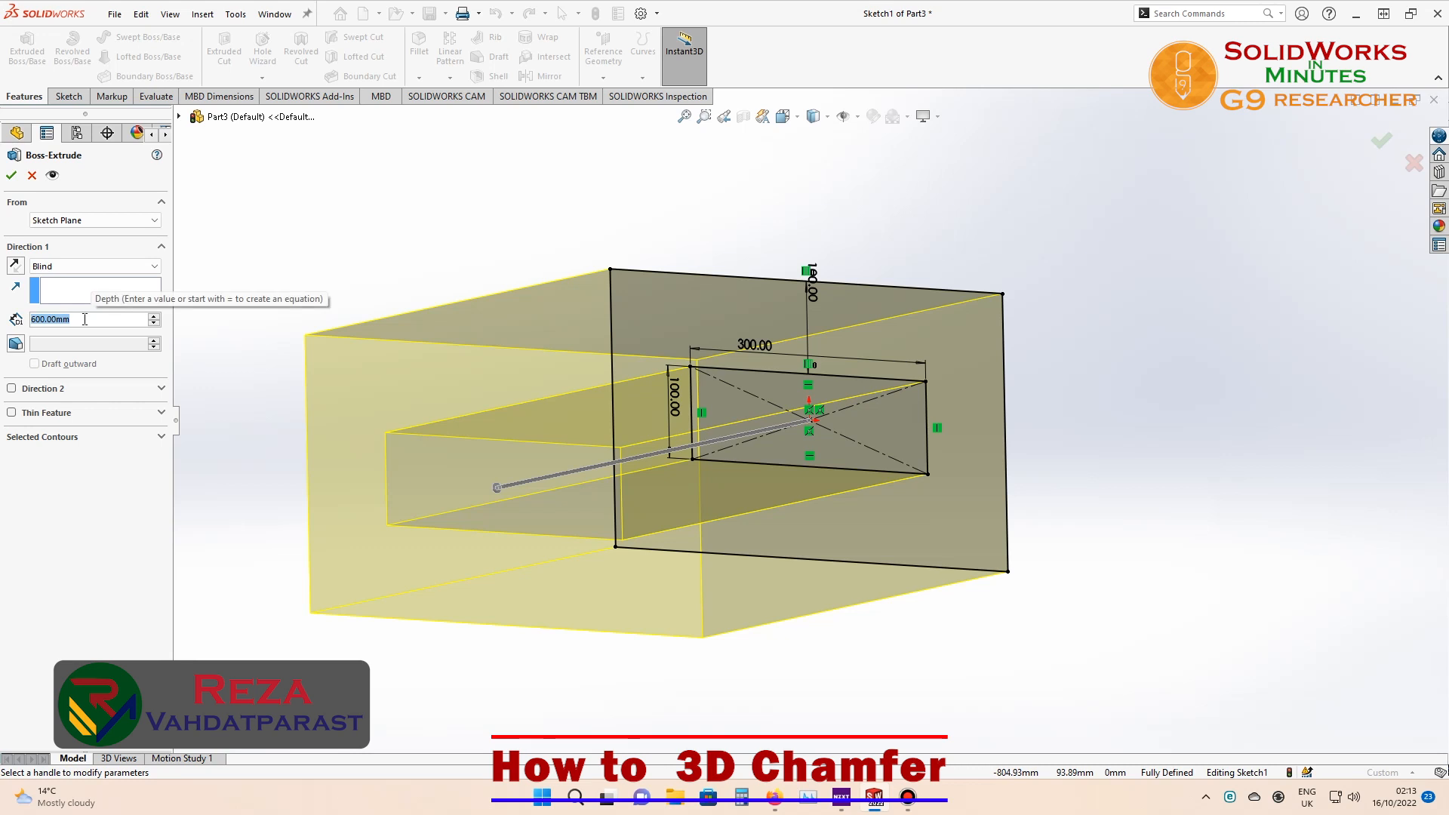
pyautogui.write('300')
pyautogui.press('Return')
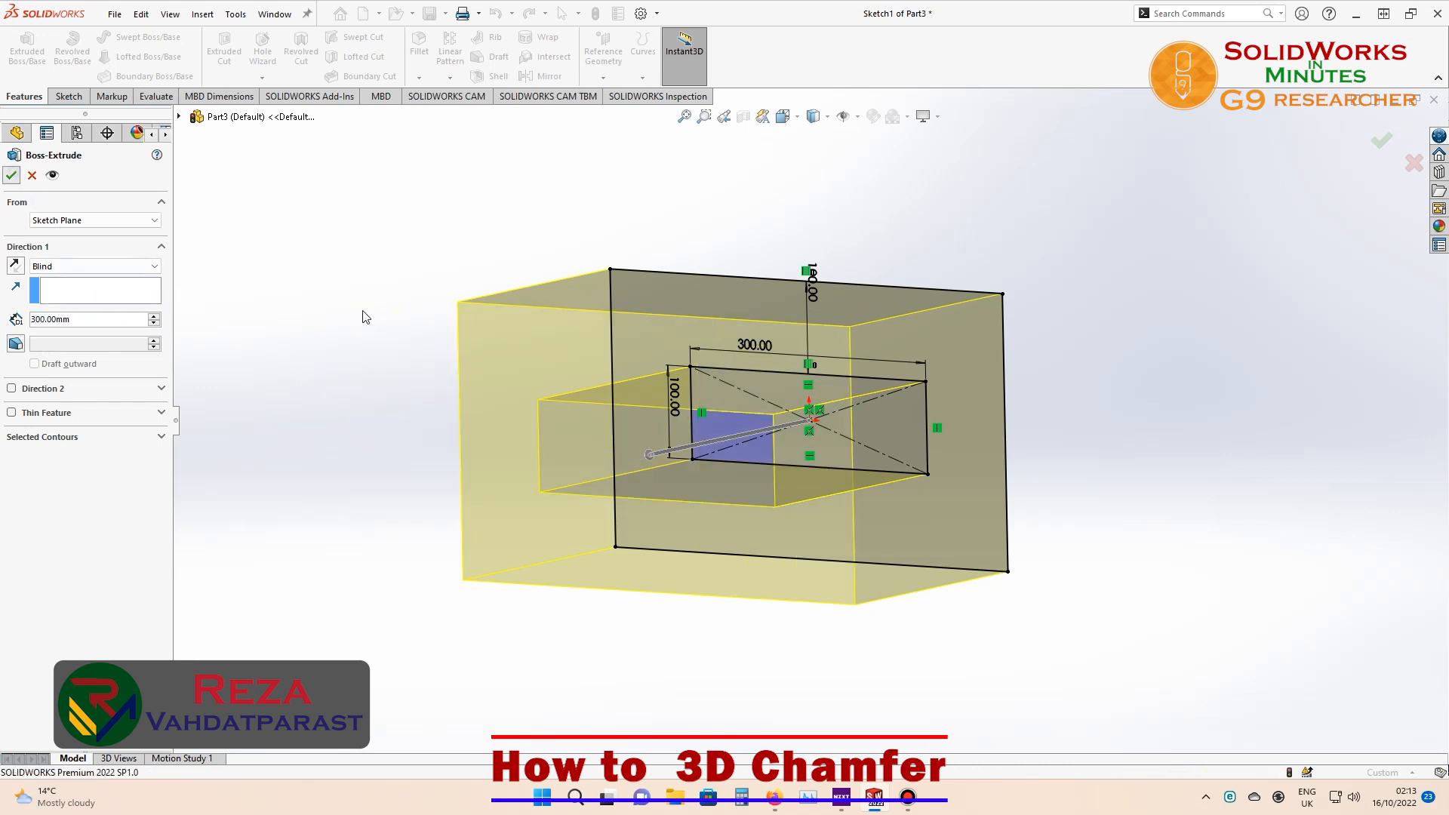
# - Start an angle-distance chamfer on the upper outer edge of the block's short end face
pyautogui.moveTo(397, 212); pyautogui.dragTo(464, 215, button='middle')
pyautogui.press('z')
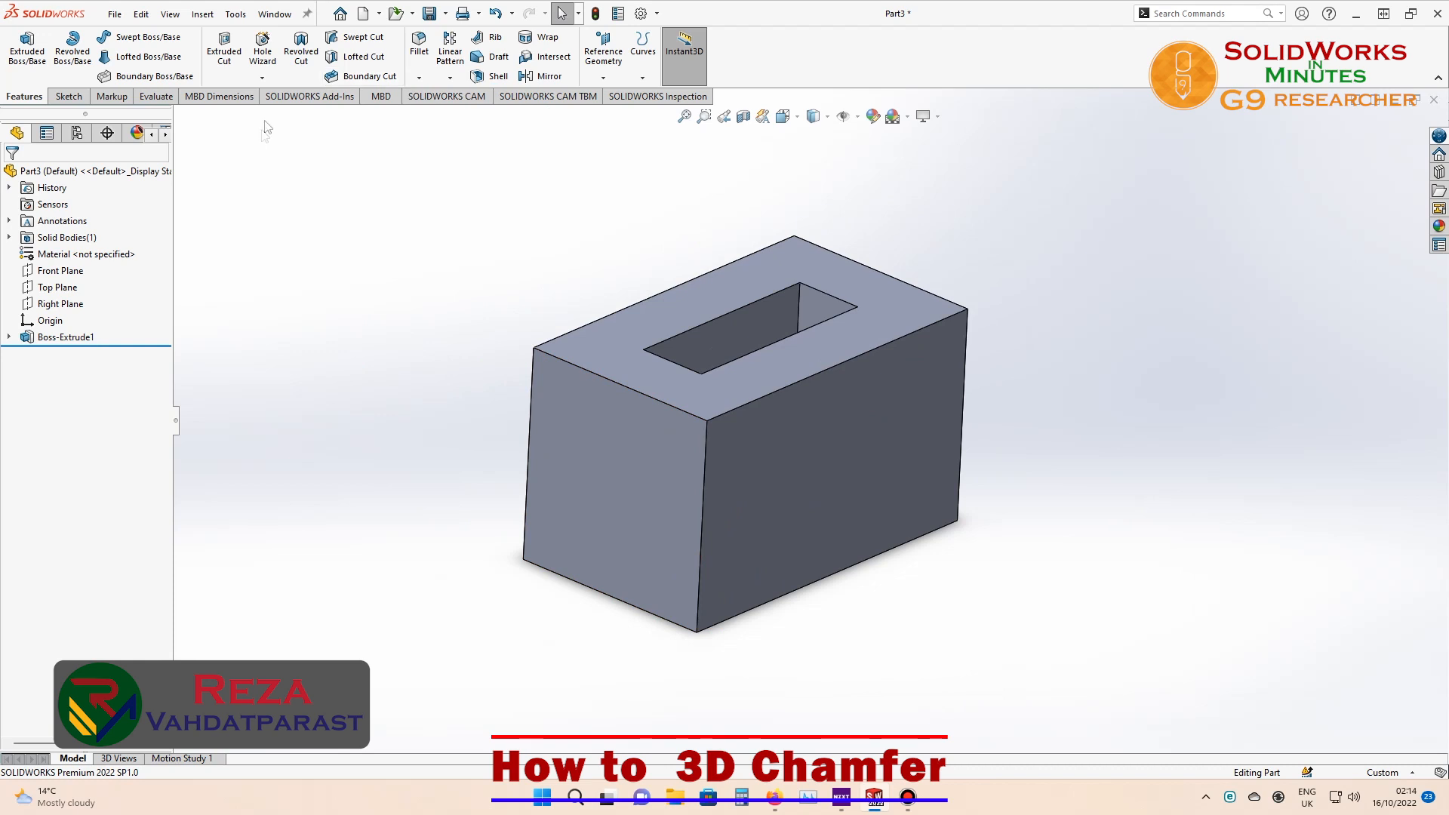
pyautogui.click(419, 78)
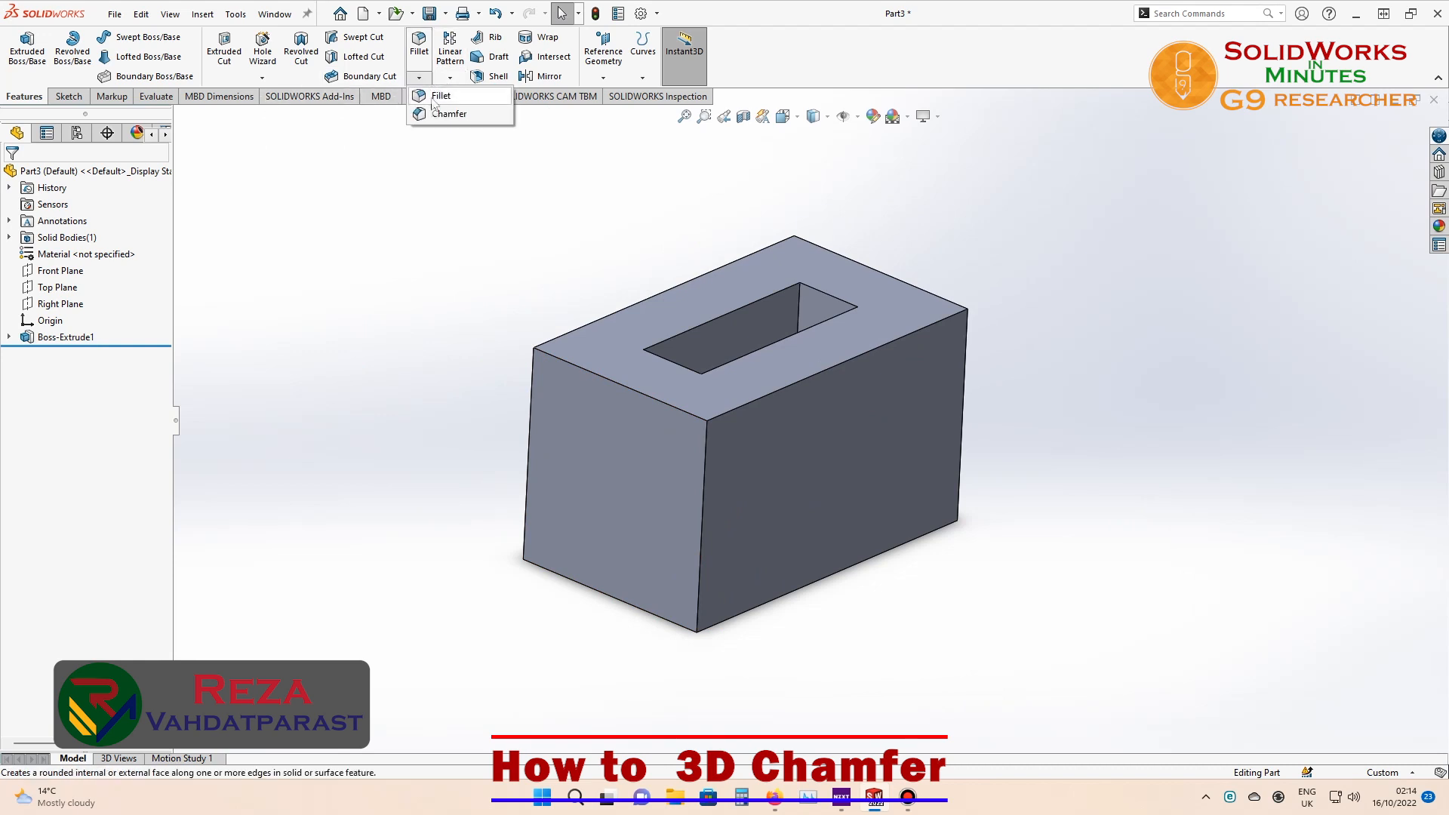
pyautogui.click(498, 115)
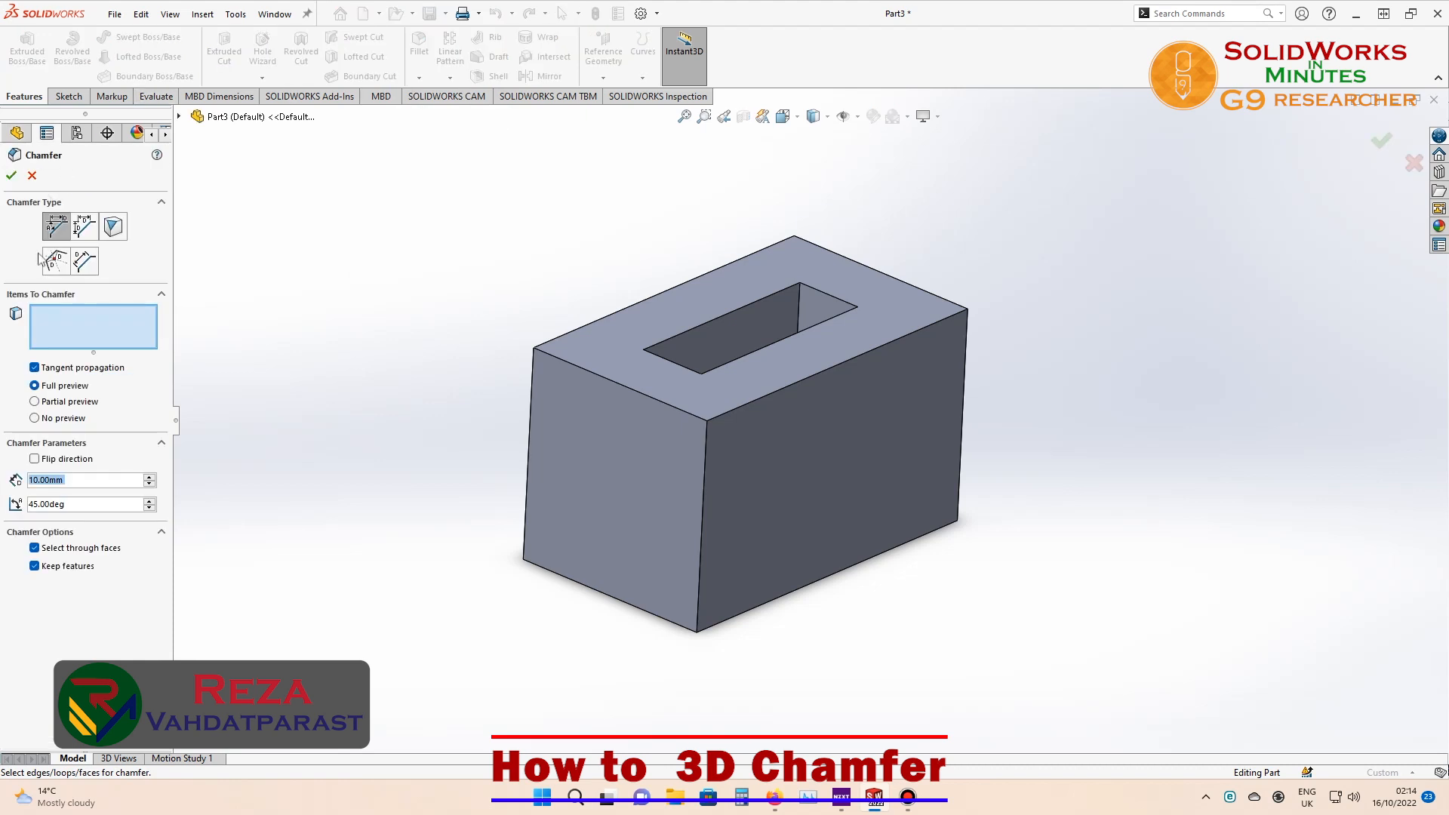
pyautogui.scroll(-4, 588, 392)
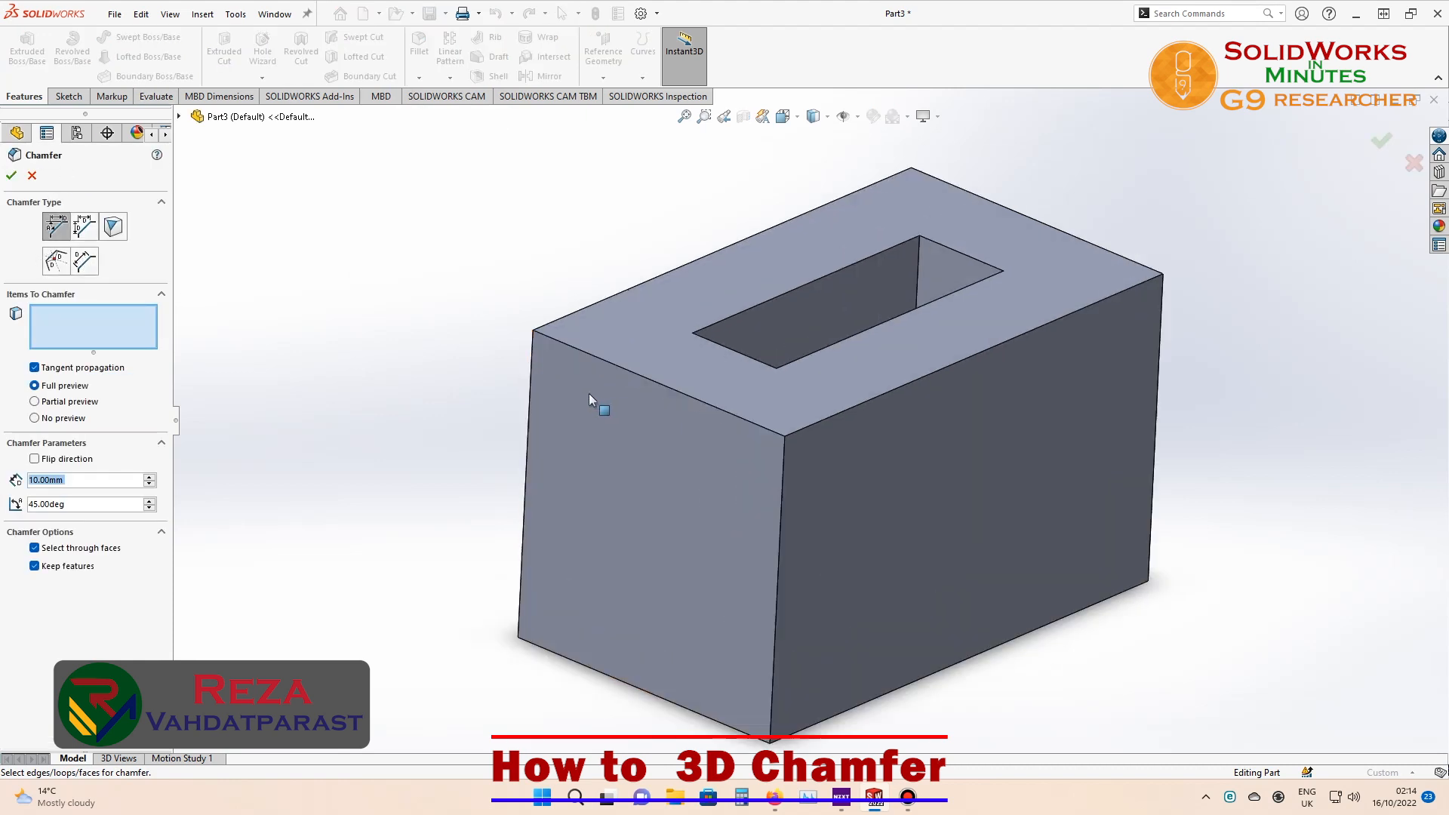
pyautogui.click(603, 350)
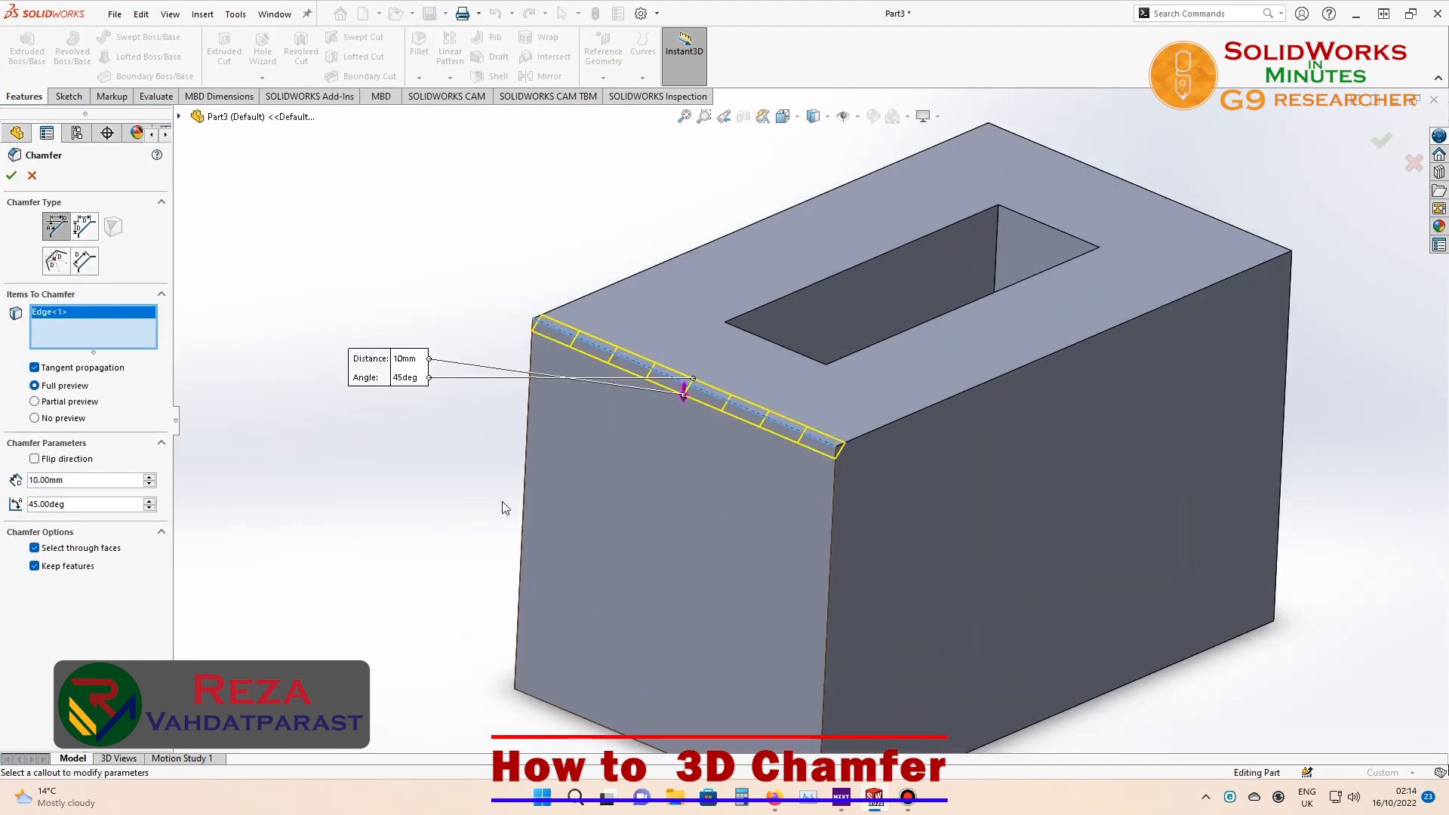
# - Examine the chamfer preview at the selected edge up close in the Front view
pyautogui.scroll(-4, 827, 477)
pyautogui.scroll(3, 826, 477)
pyautogui.moveTo(826, 477); pyautogui.dragTo(744, 407, button='middle')
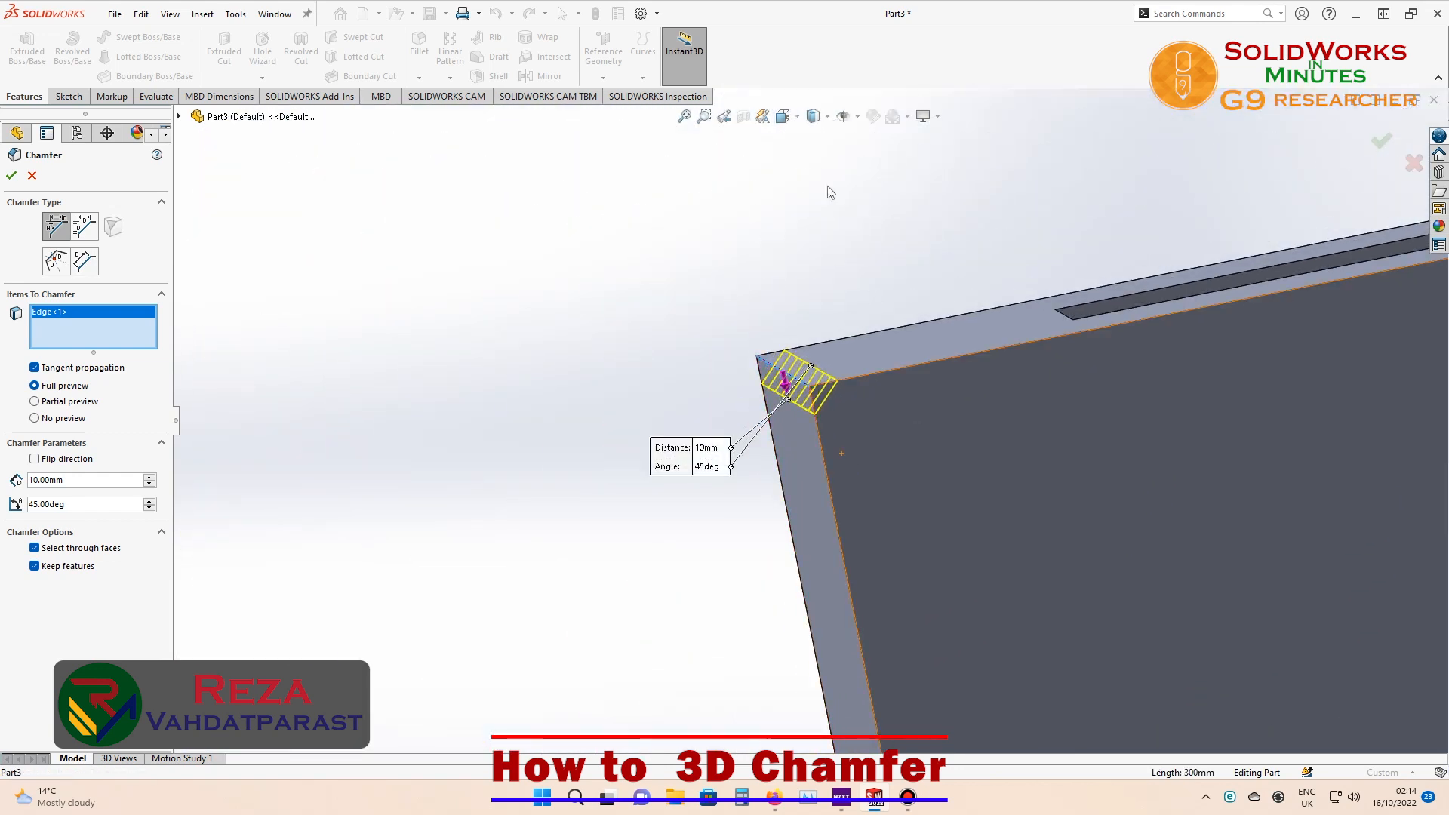
pyautogui.click(782, 117)
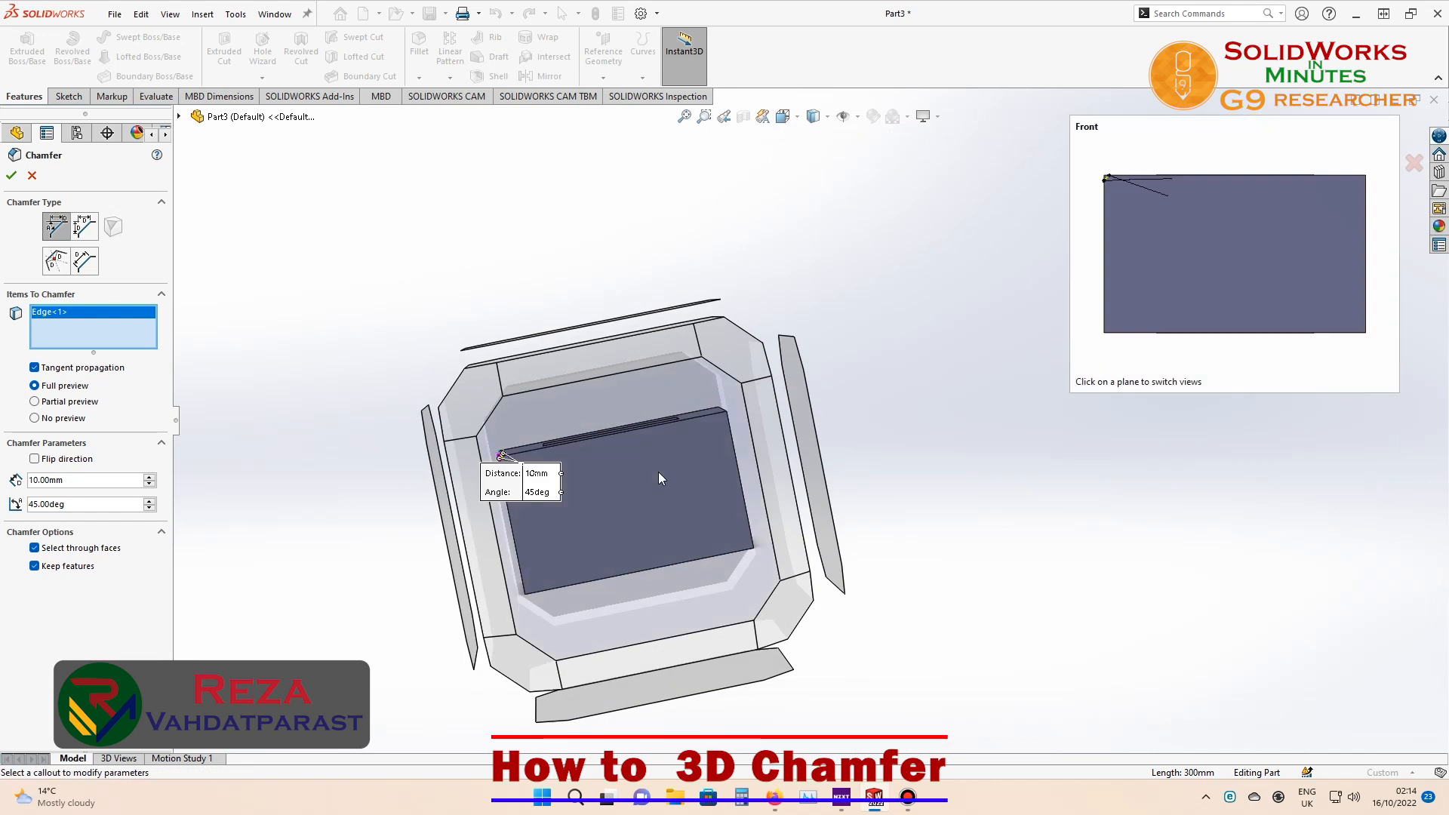
pyautogui.click(658, 472)
pyautogui.scroll(-3, 485, 238)
pyautogui.scroll(-2, 485, 239)
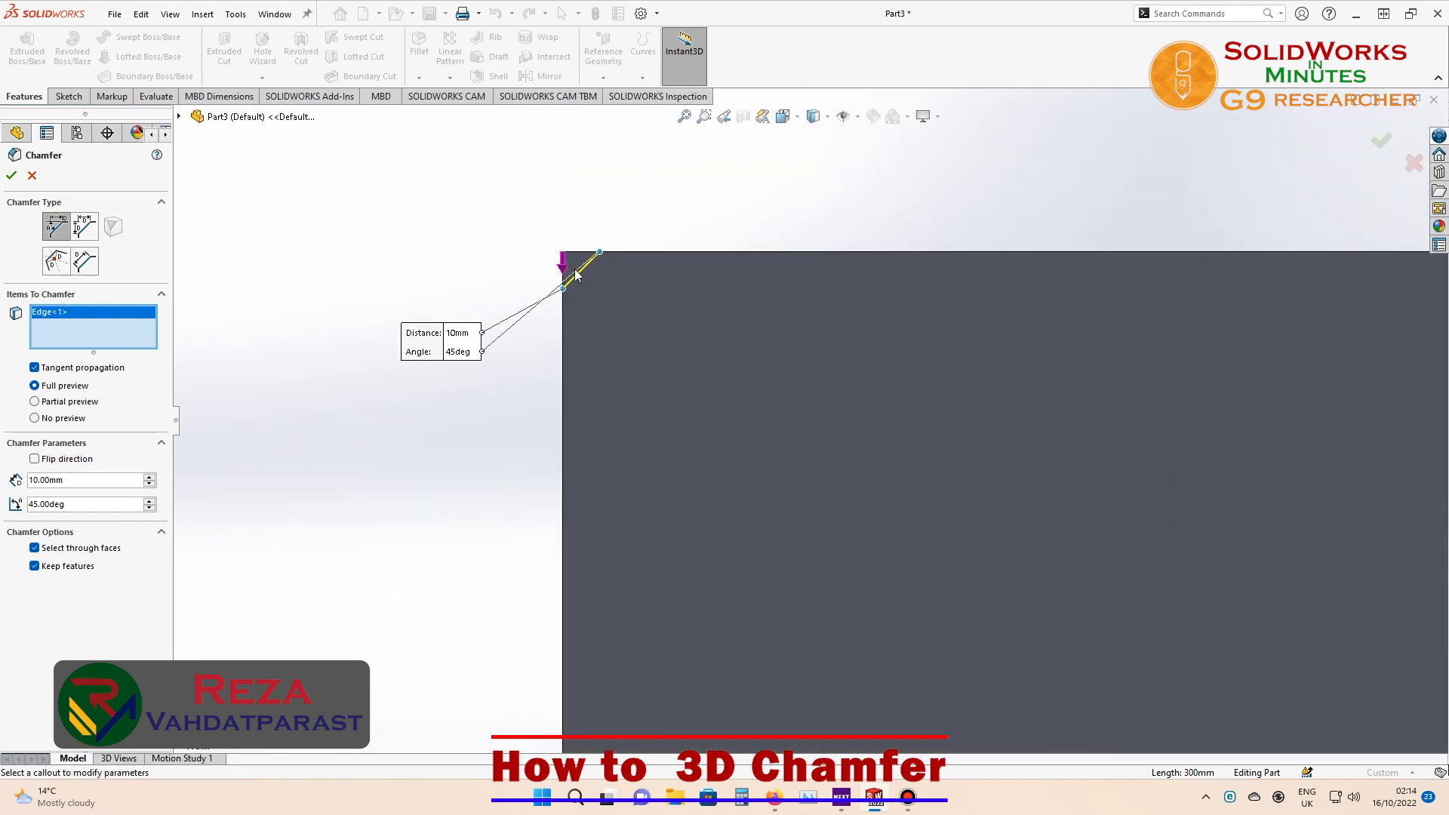
pyautogui.moveTo(422, 370); pyautogui.dragTo(399, 339)
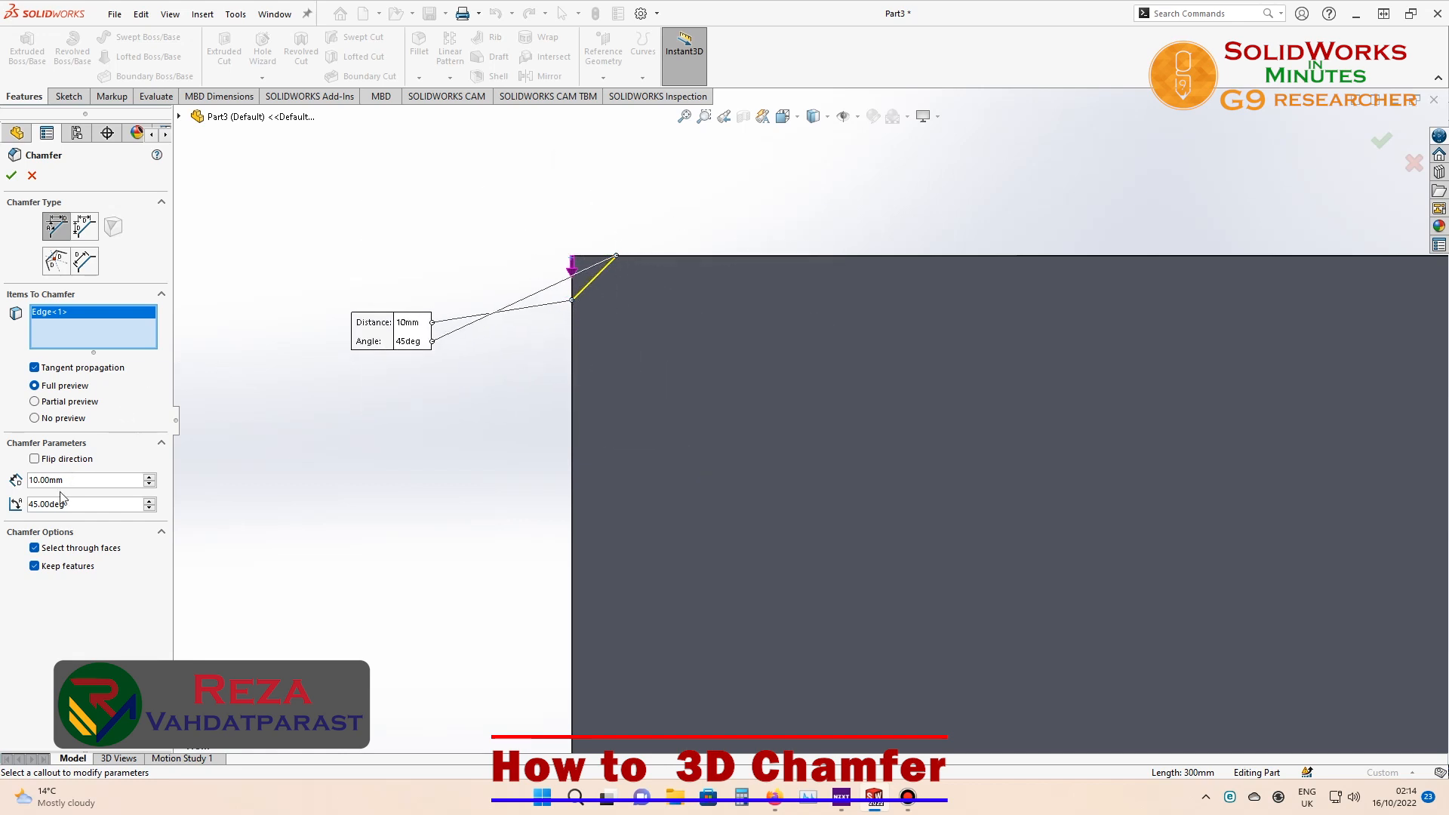
# - Set the chamfer distance to 40 mm and its angle to 71 degrees
pyautogui.click(149, 478)
pyautogui.click(150, 478)
pyautogui.click(150, 478)
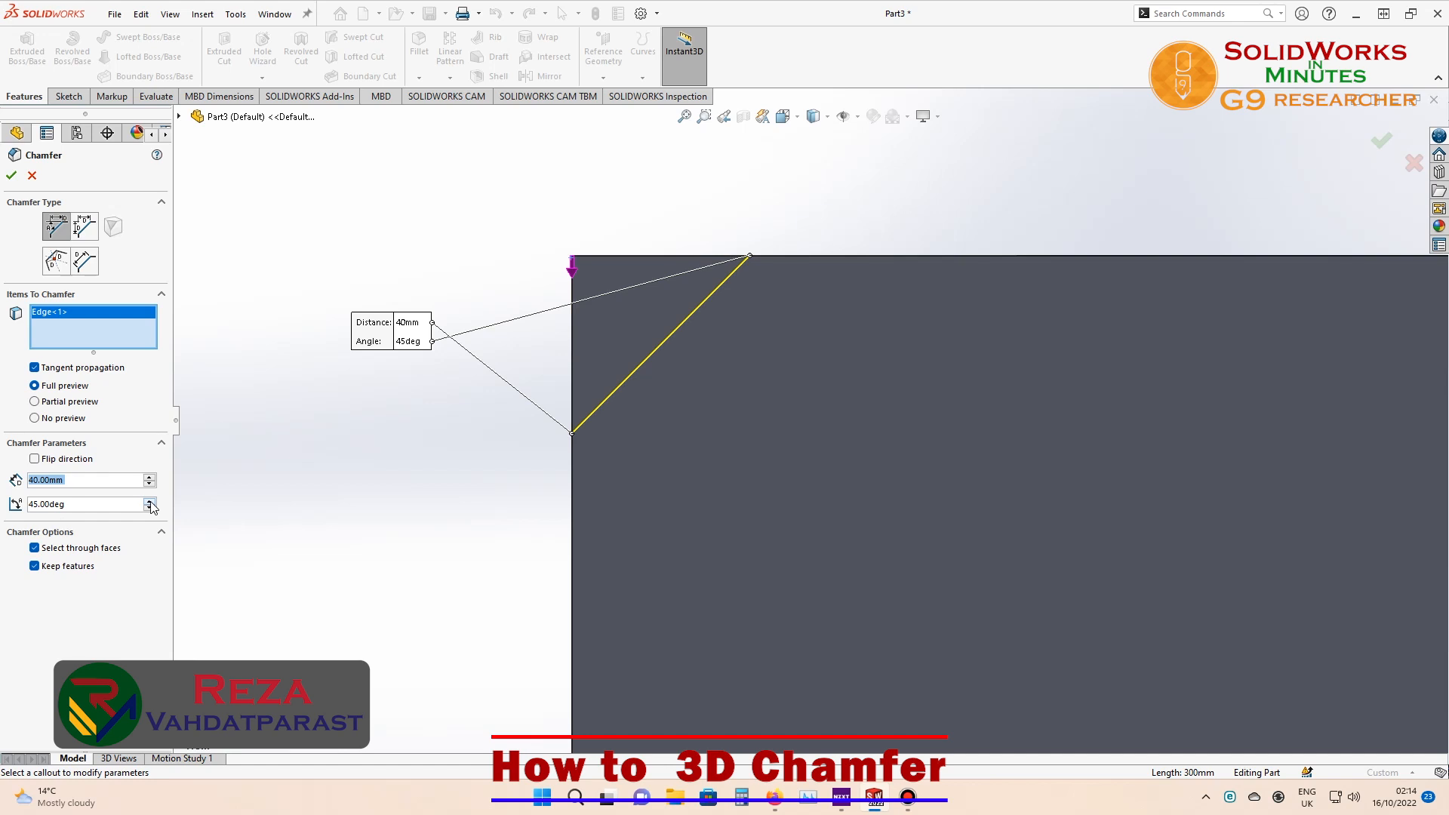
pyautogui.moveTo(149, 502); pyautogui.dragTo(150, 504)
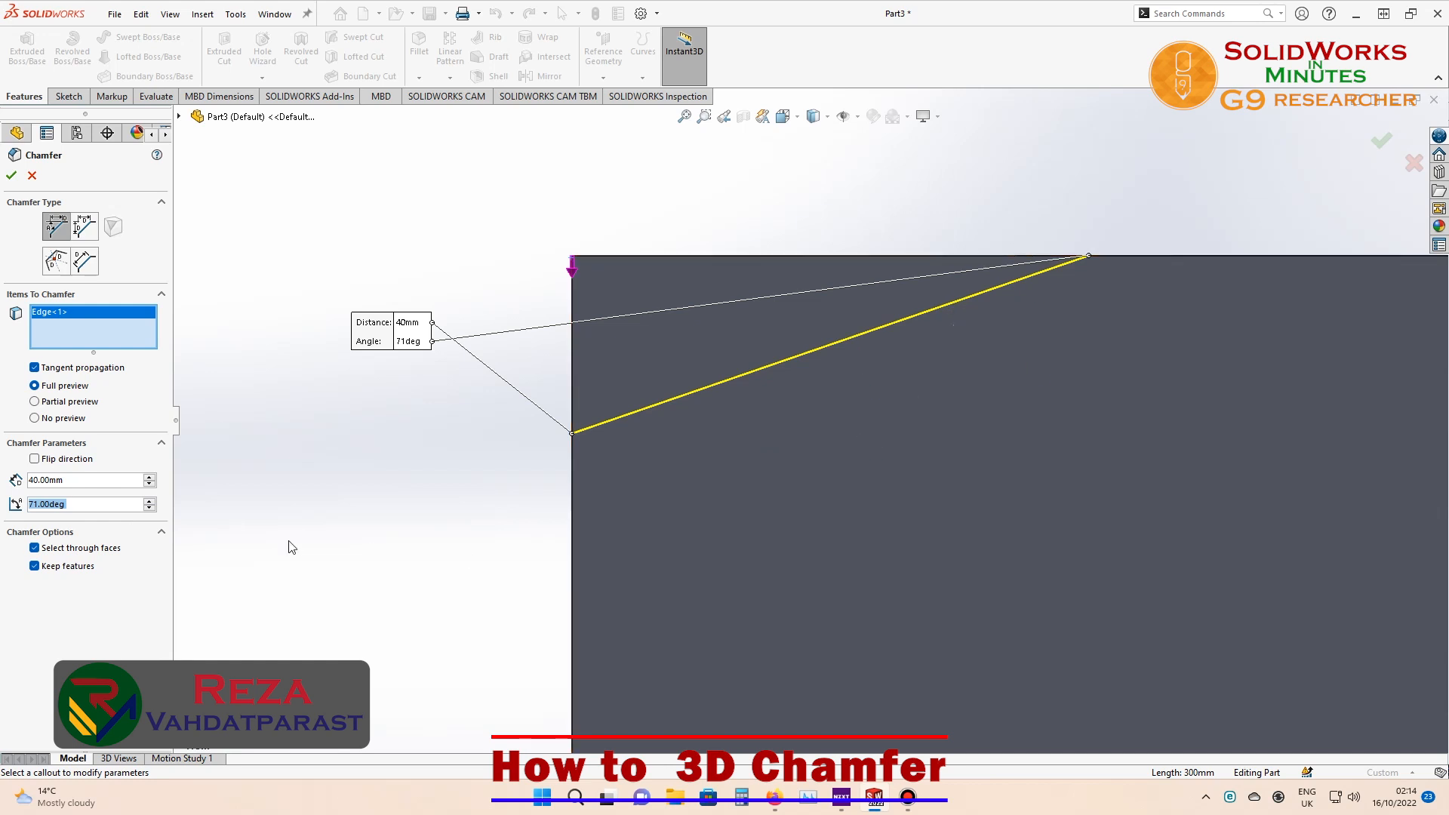
# - Reduce the chamfer distance to 10 mm, then raise it to 30 mm
pyautogui.moveTo(150, 485); pyautogui.dragTo(150, 485)
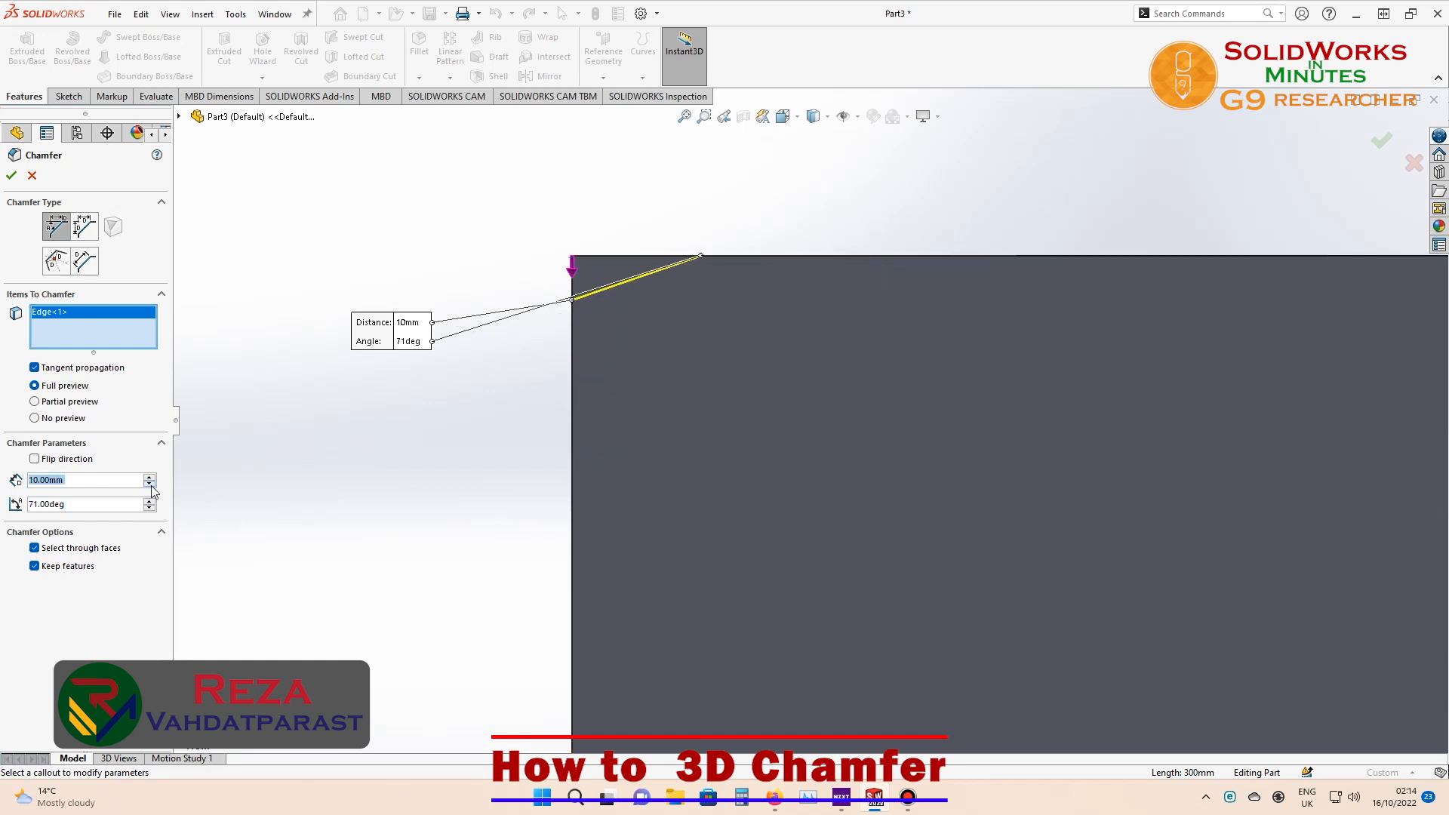
pyautogui.click(152, 477)
pyautogui.click(152, 477)
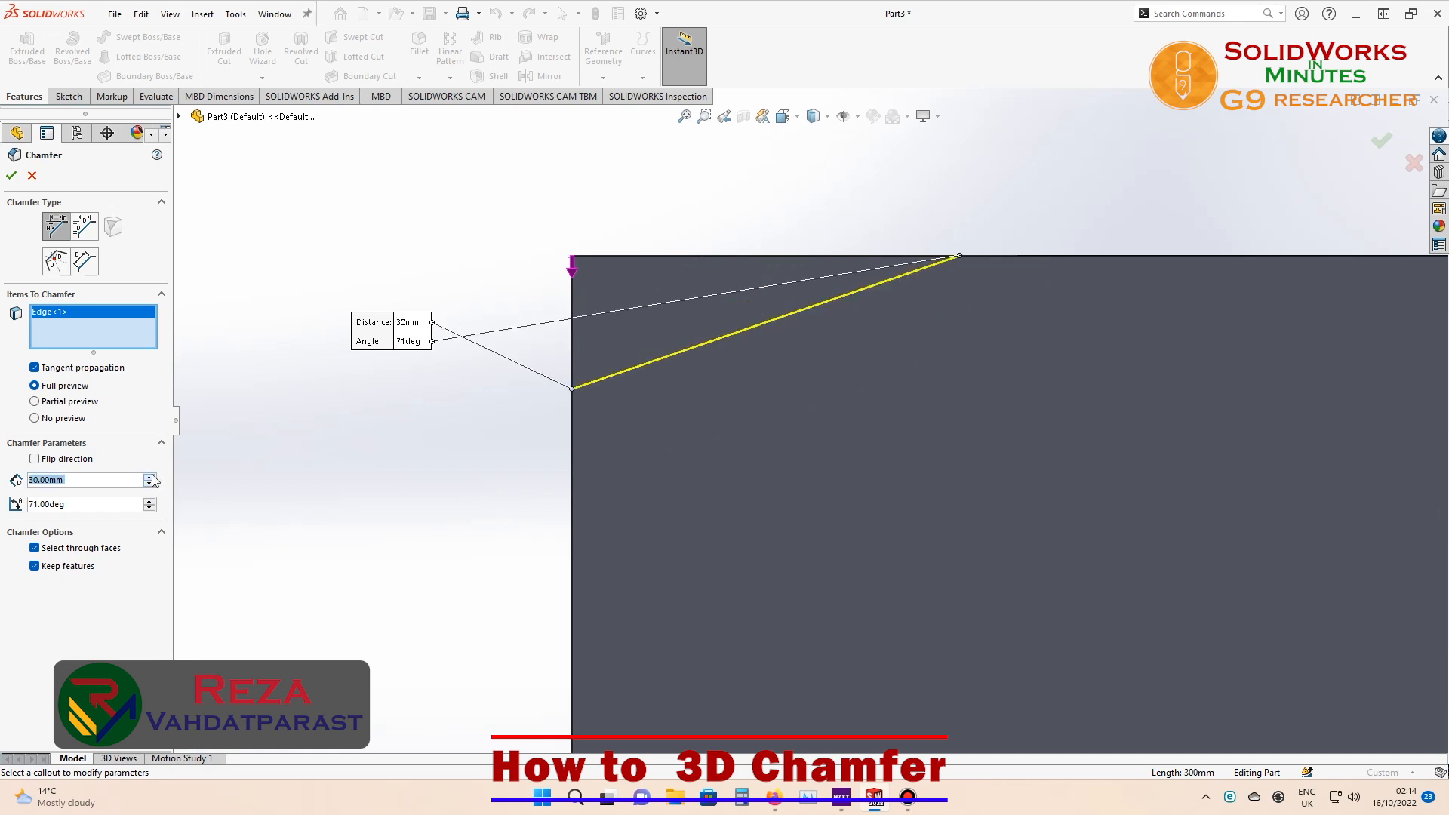
pyautogui.scroll(2, 804, 399)
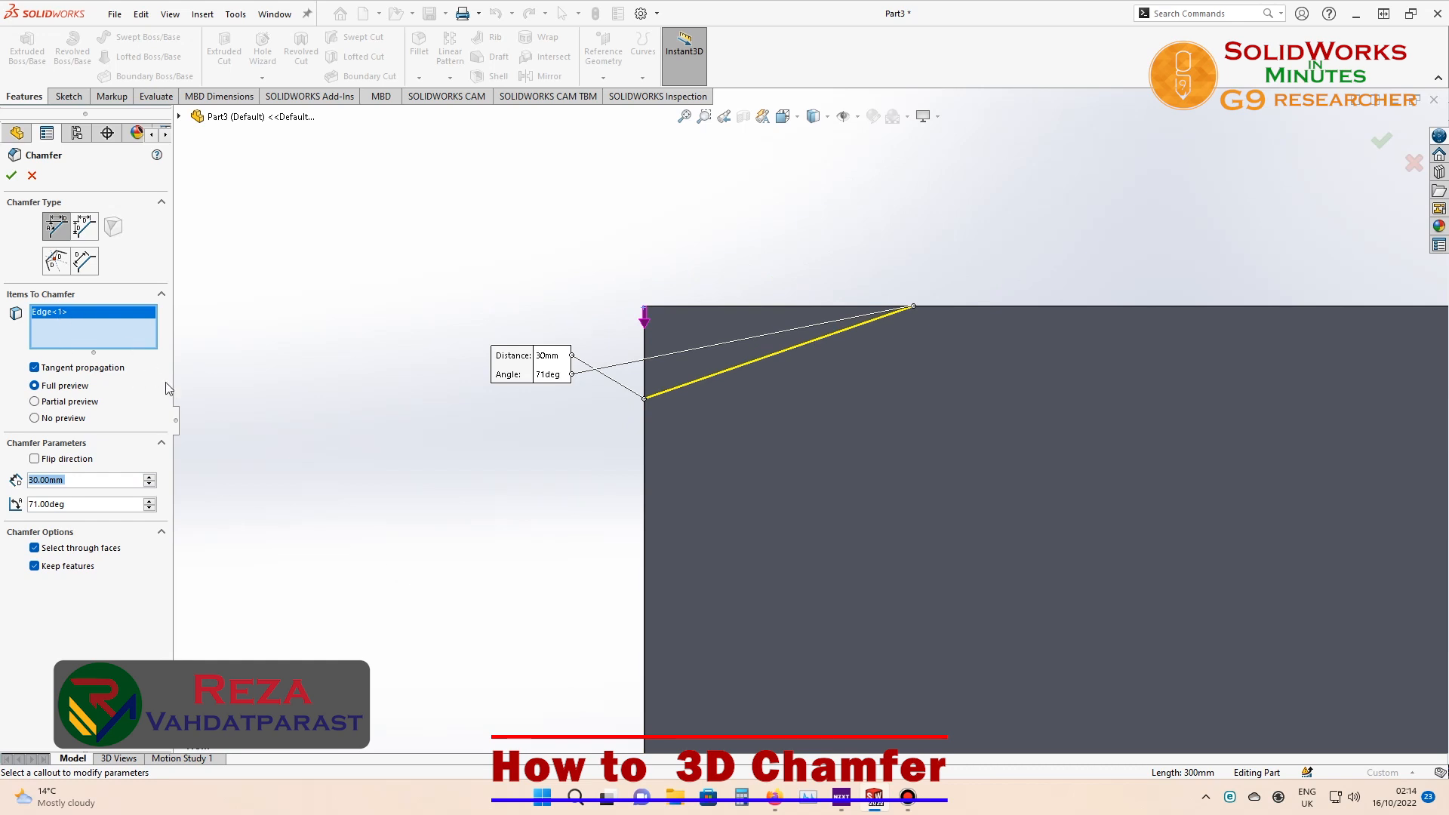
# - Try the chamfer's Flip direction option, leave it off, and set the angle to 60 degrees
pyautogui.click(34, 462)
pyautogui.click(33, 462)
pyautogui.click(33, 462)
pyautogui.click(33, 462)
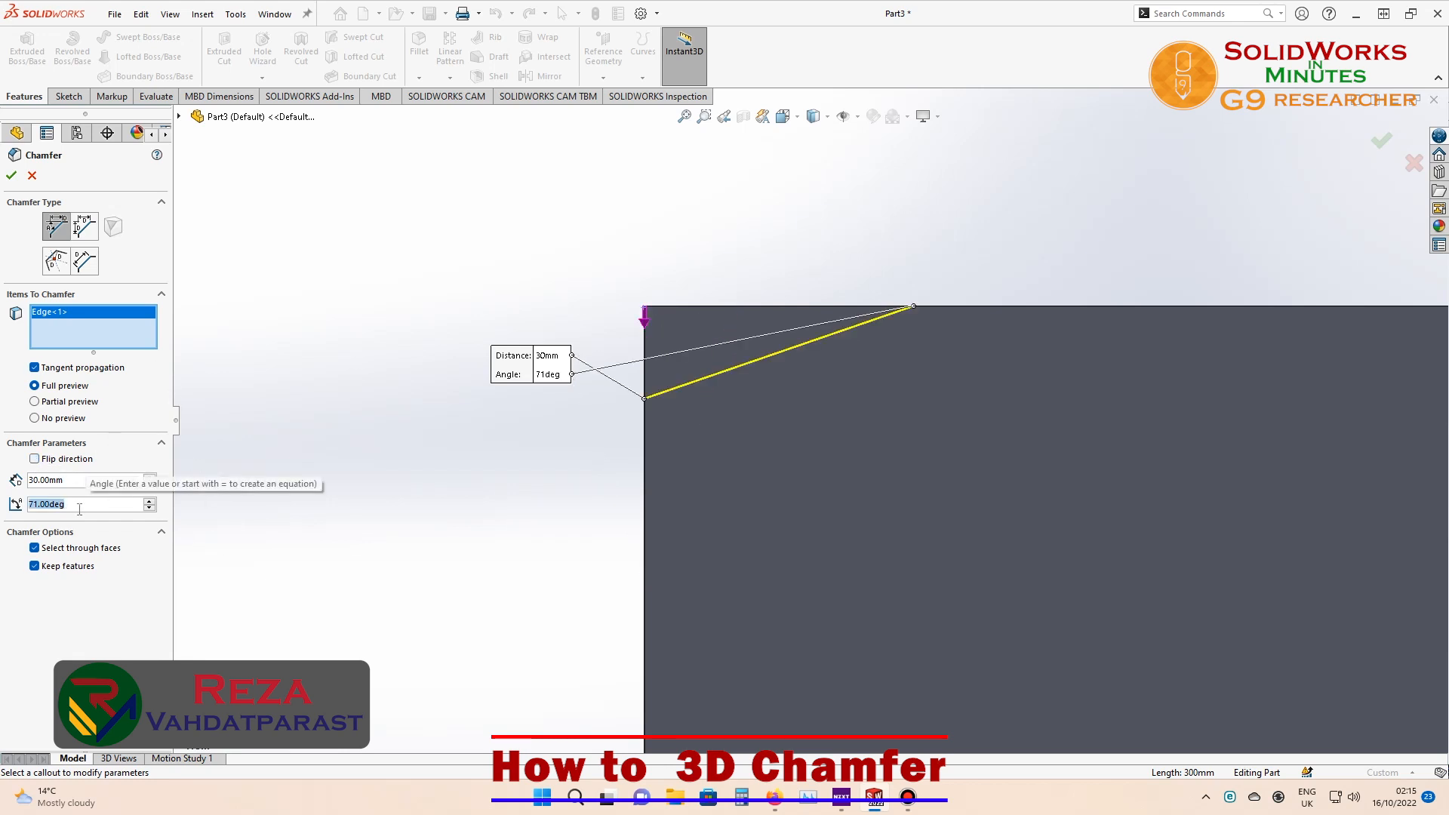
pyautogui.write('60')
pyautogui.press('Return')
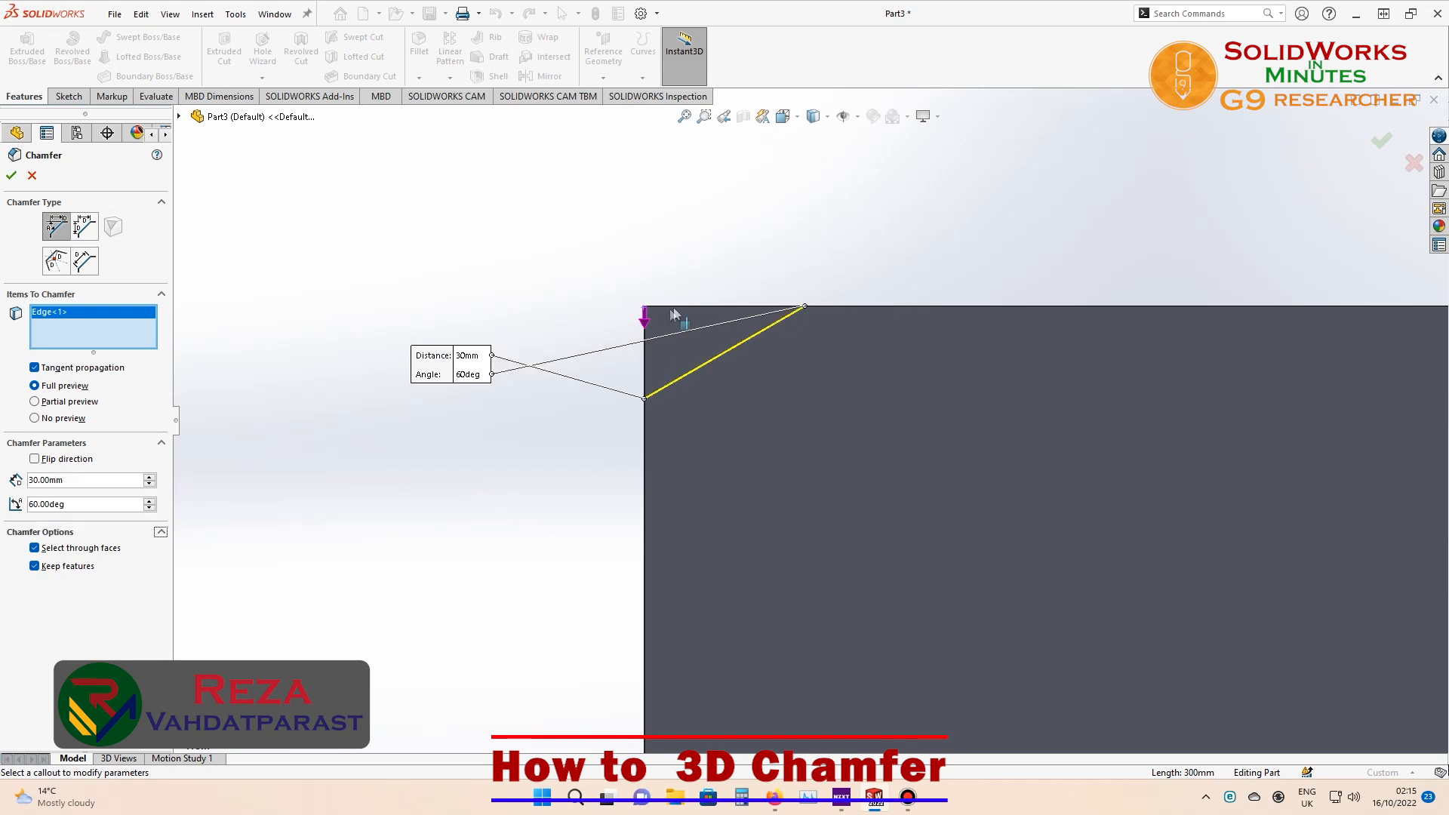
# - Change the chamfer type to distance-distance and set the symmetric distance to 40 mm
pyautogui.click(82, 229)
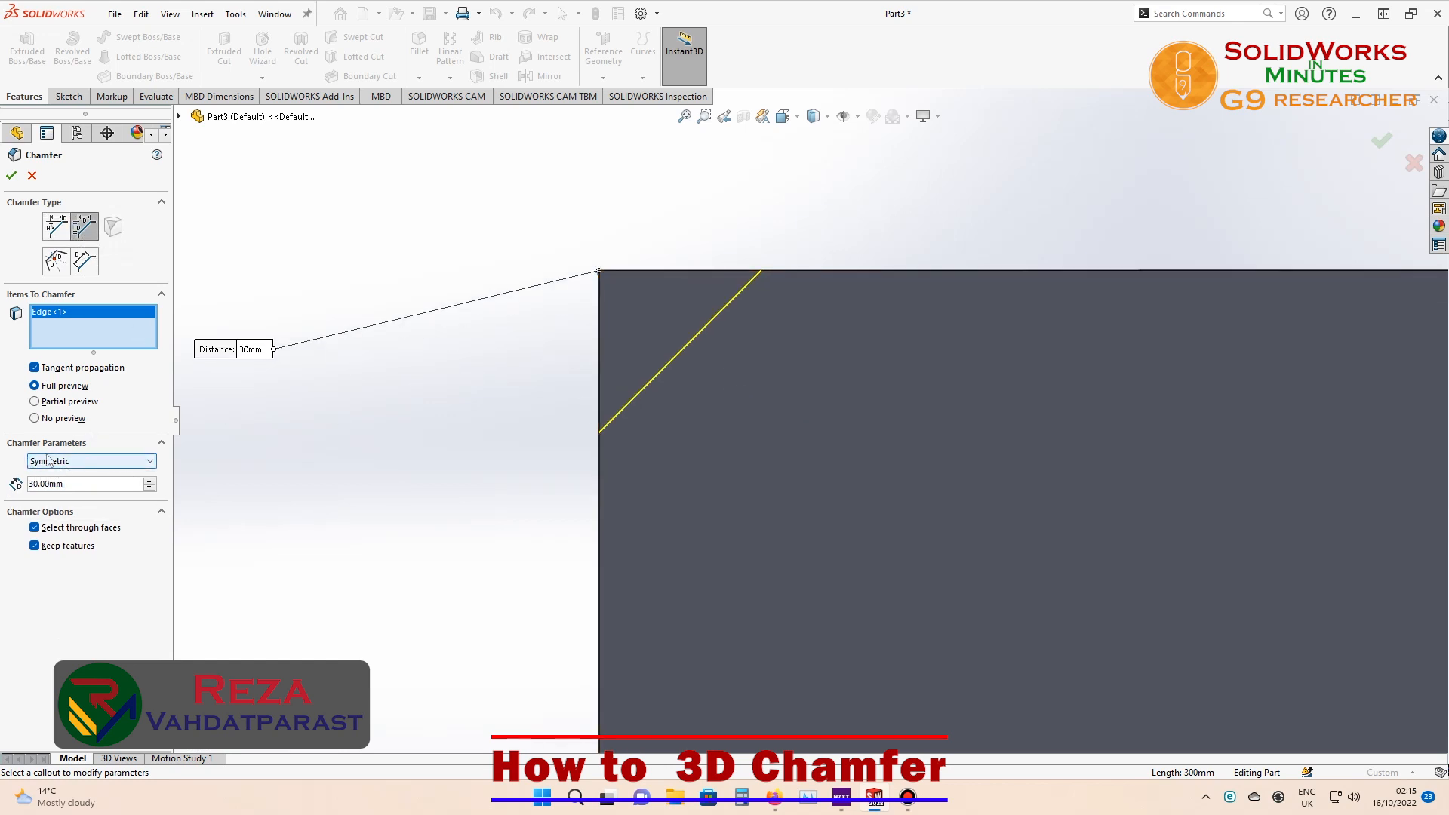
pyautogui.click(149, 483)
pyautogui.click(150, 482)
pyautogui.click(150, 483)
pyautogui.click(150, 488)
pyautogui.click(150, 488)
# - Make the chamfer asymmetric with Distance 1 at 60 mm and Distance 2 at 50 mm
pyautogui.click(148, 462)
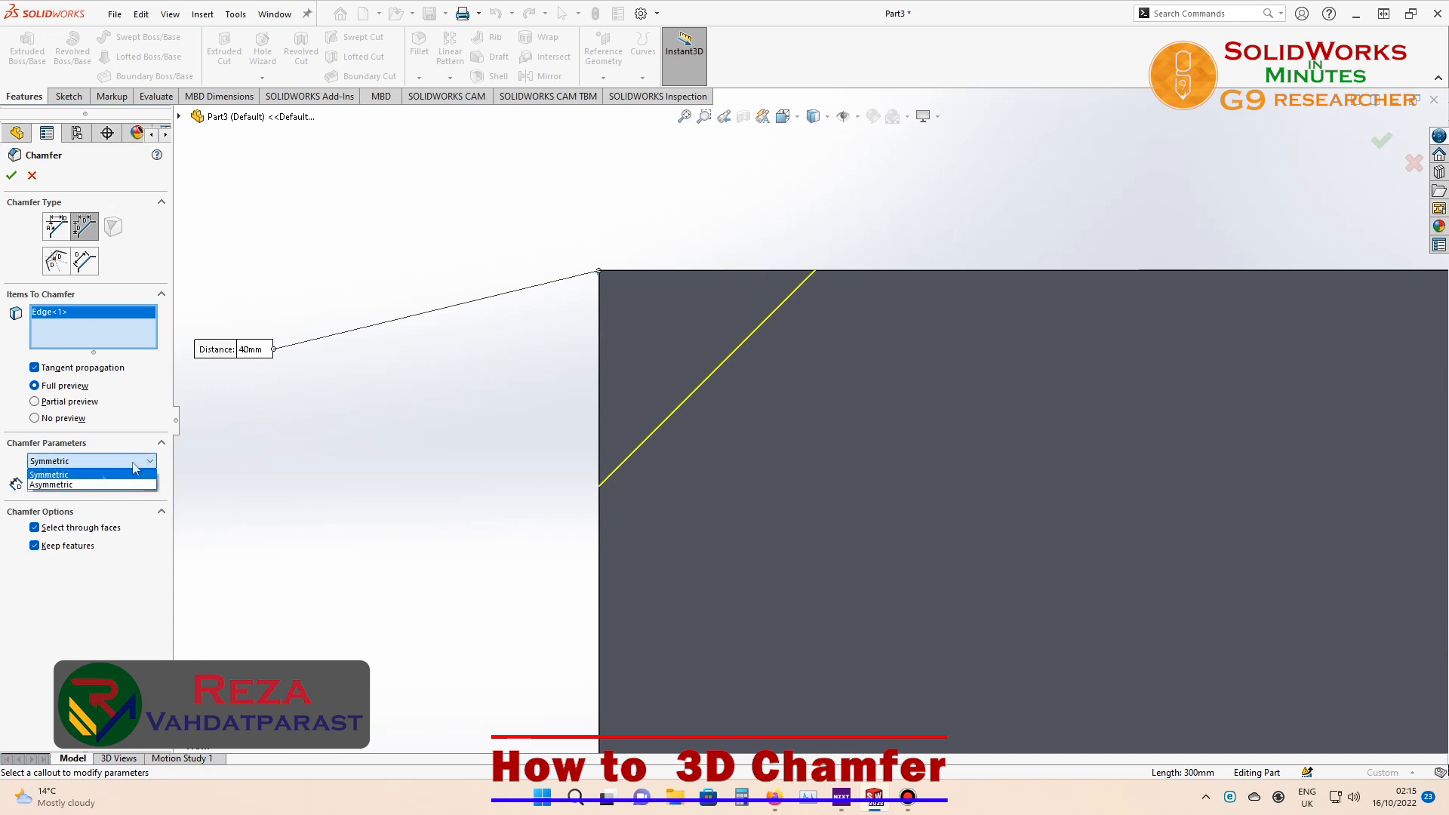
pyautogui.click(93, 485)
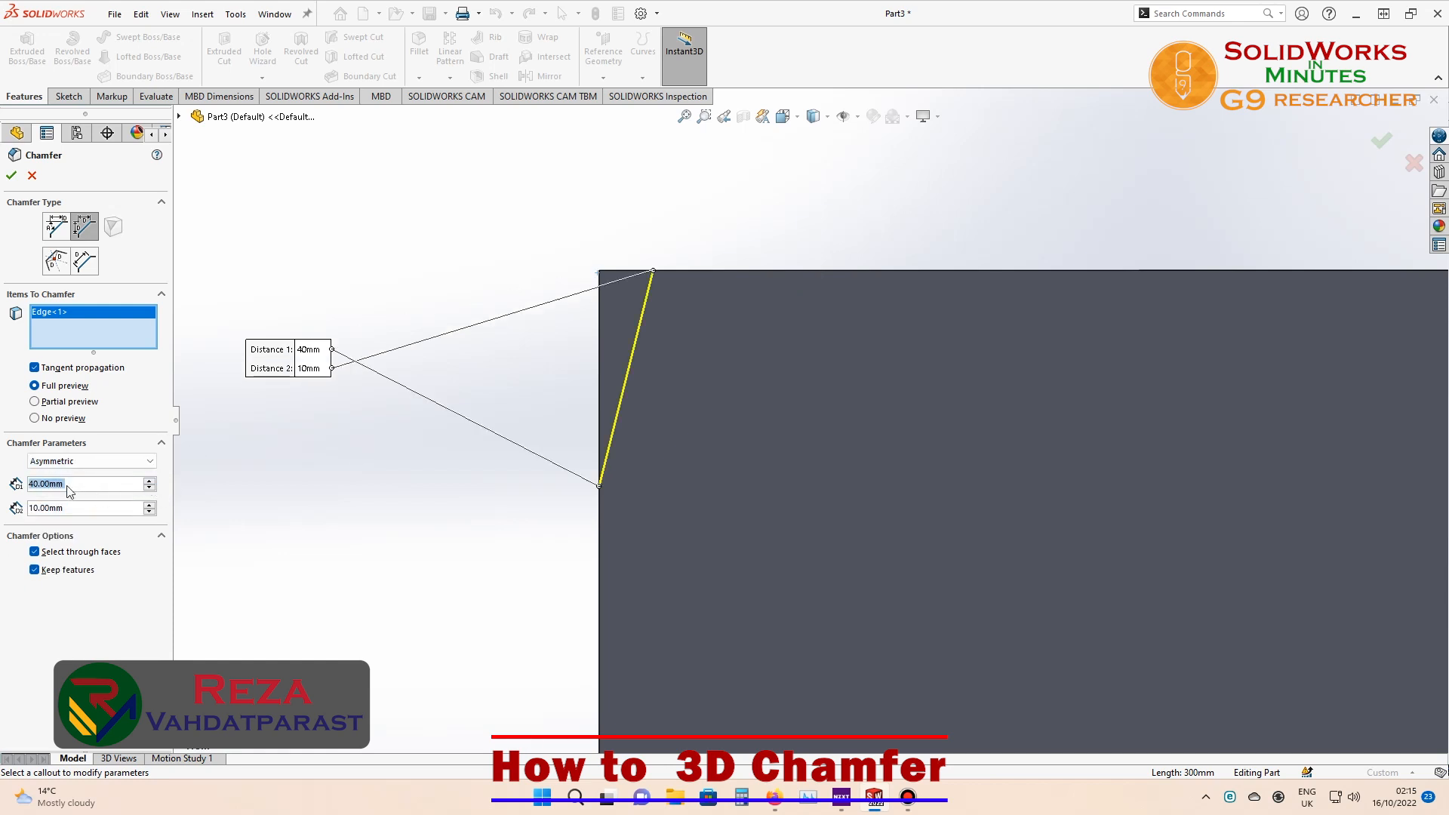
pyautogui.click(149, 481)
pyautogui.click(149, 481)
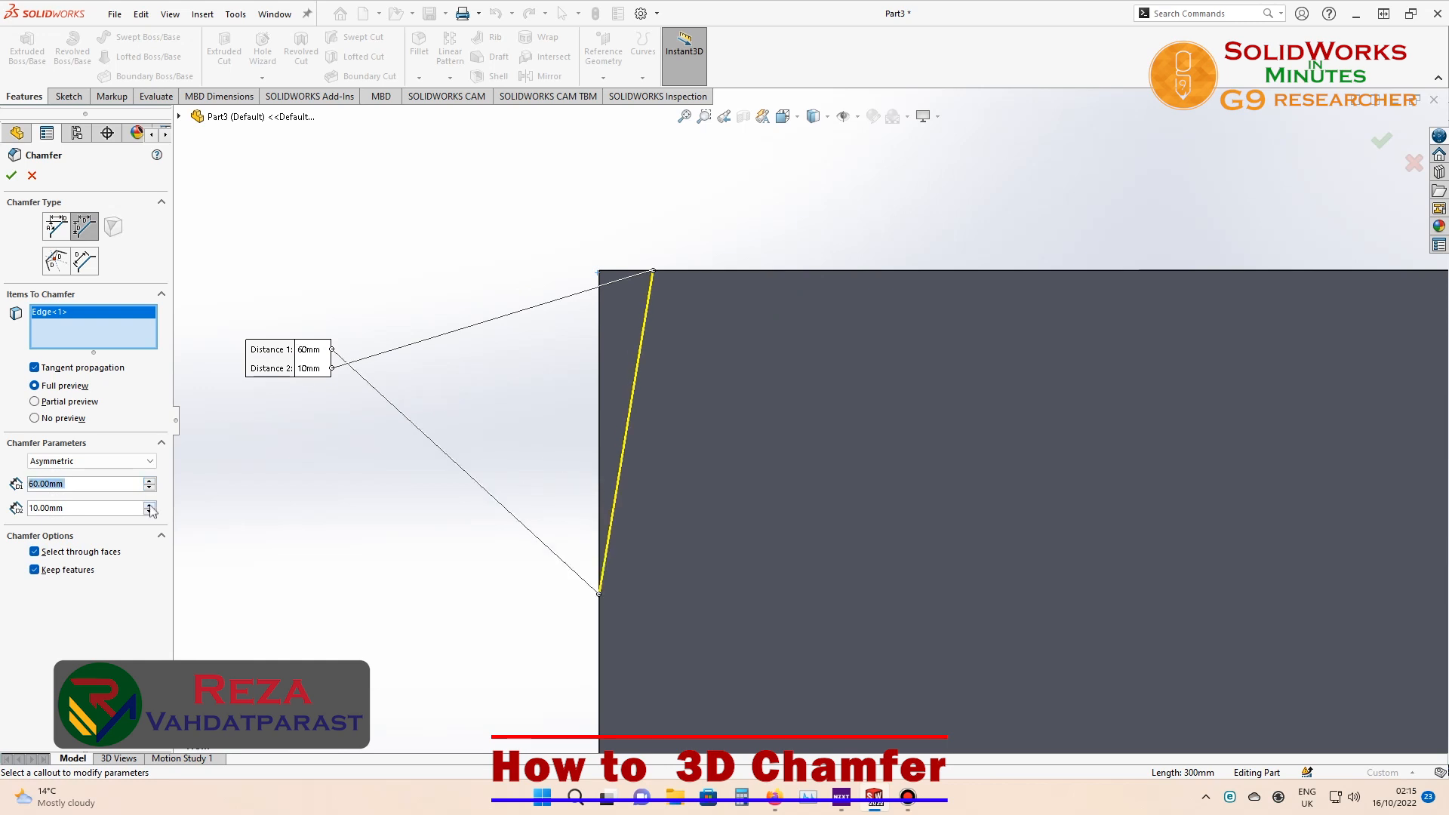
pyautogui.click(149, 505)
pyautogui.click(149, 505)
pyautogui.click(150, 505)
pyautogui.click(149, 505)
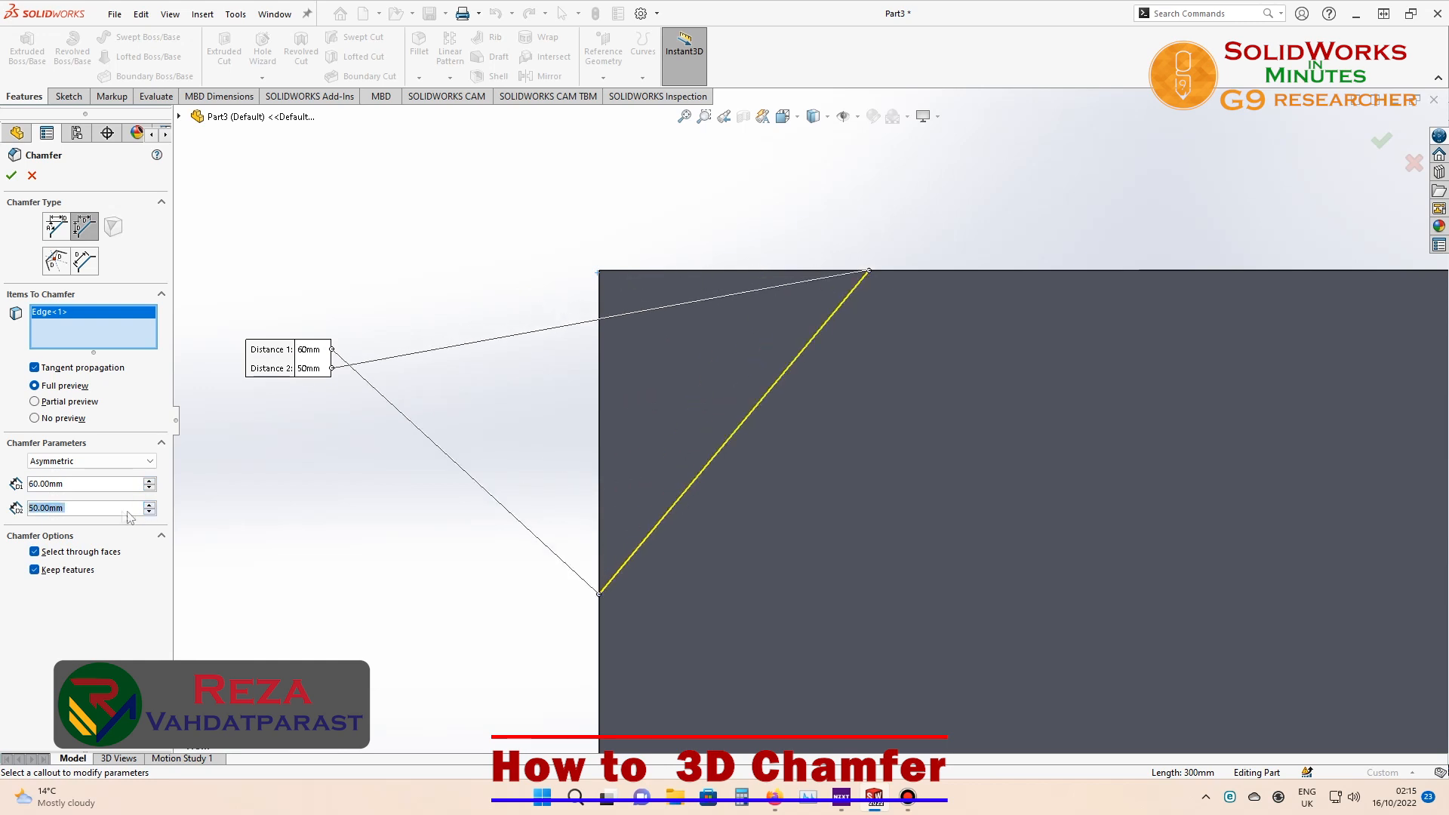
# - Set the asymmetric chamfer's Distance 2 to 5 mm and change the chamfer type to Offset Face
pyautogui.write('5')
pyautogui.press('Return')
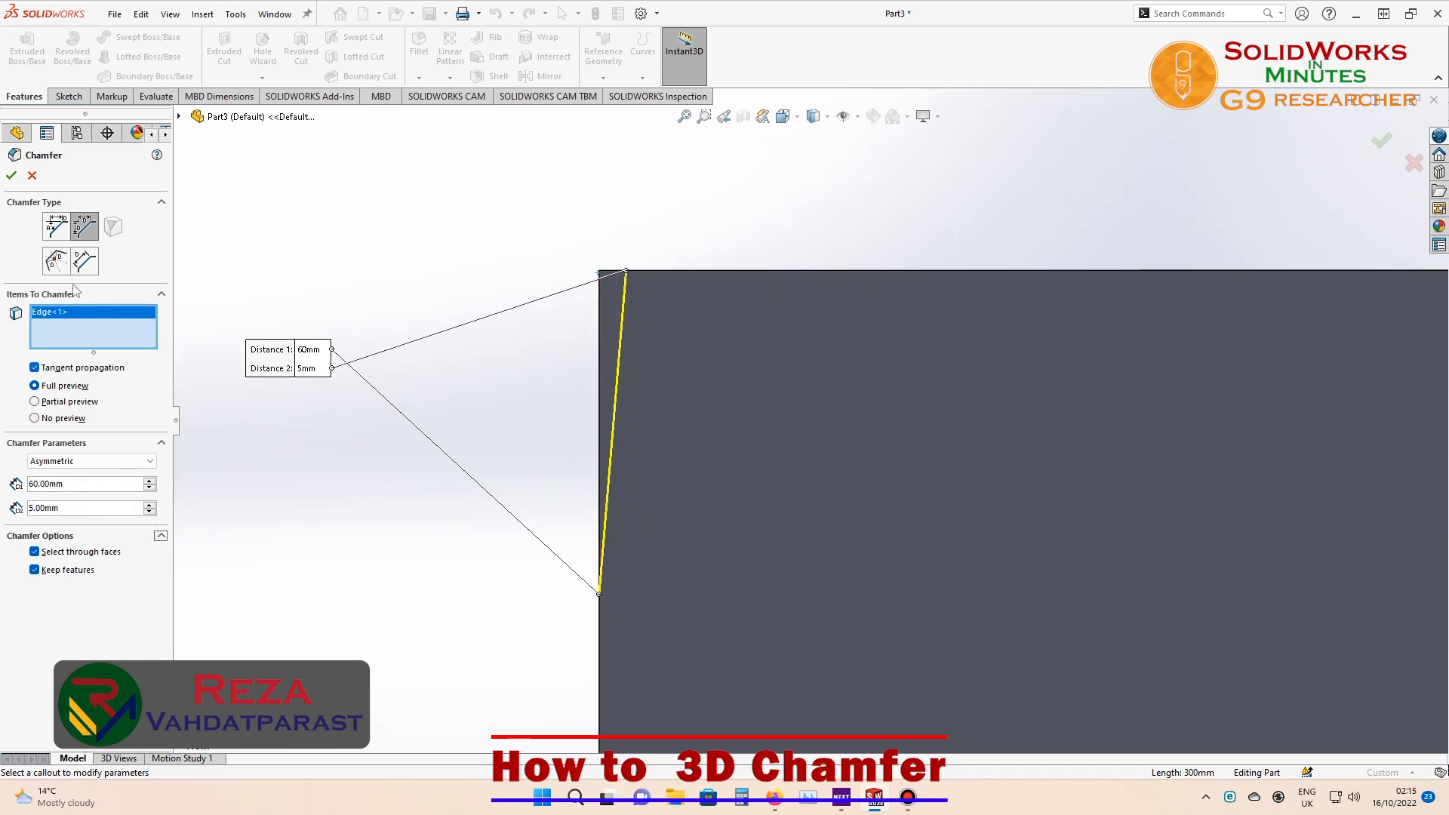
pyautogui.click(56, 261)
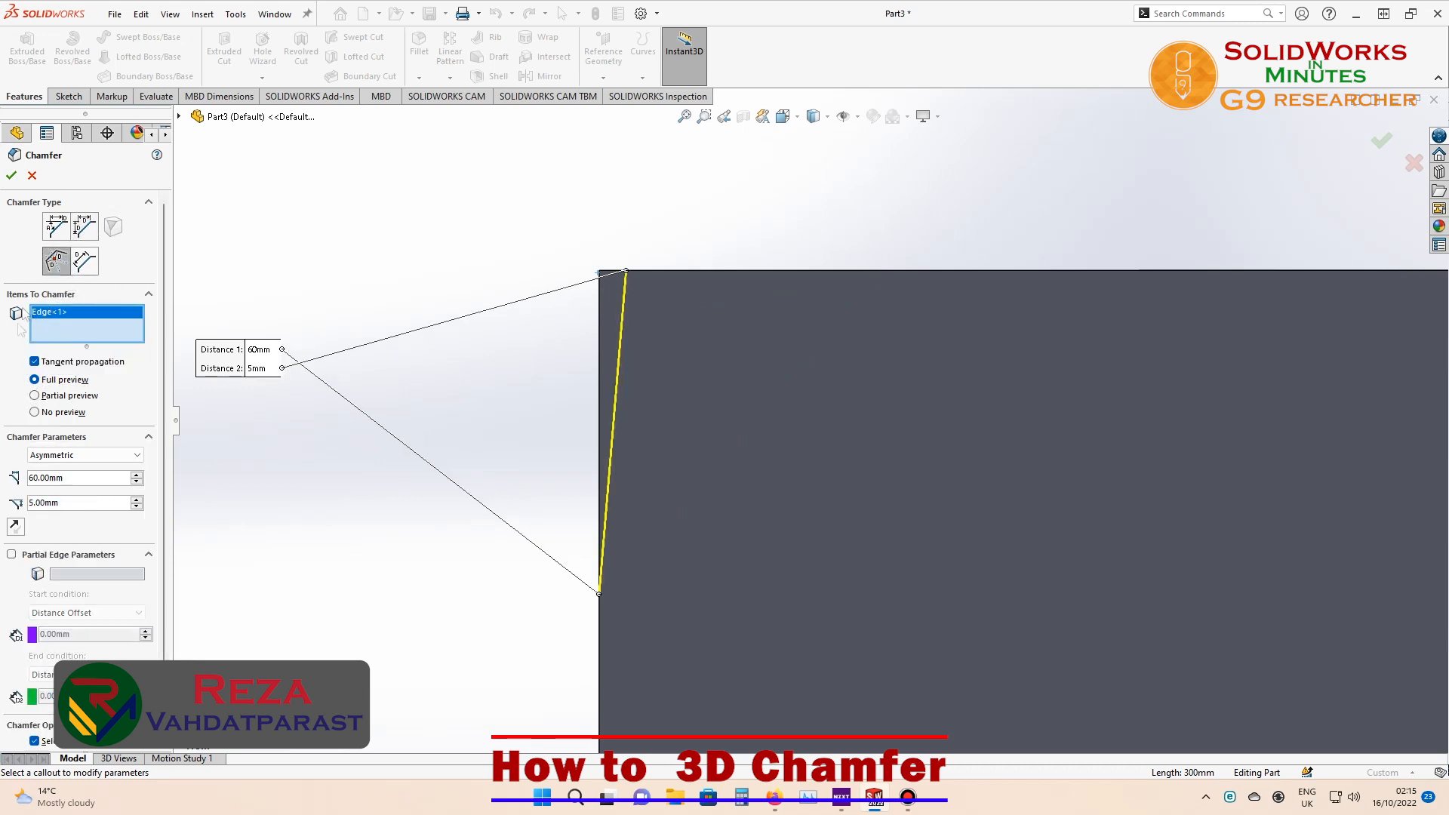
# - Make the offset face chamfer symmetric with a distance of 40 mm
pyautogui.click(136, 457)
pyautogui.click(76, 476)
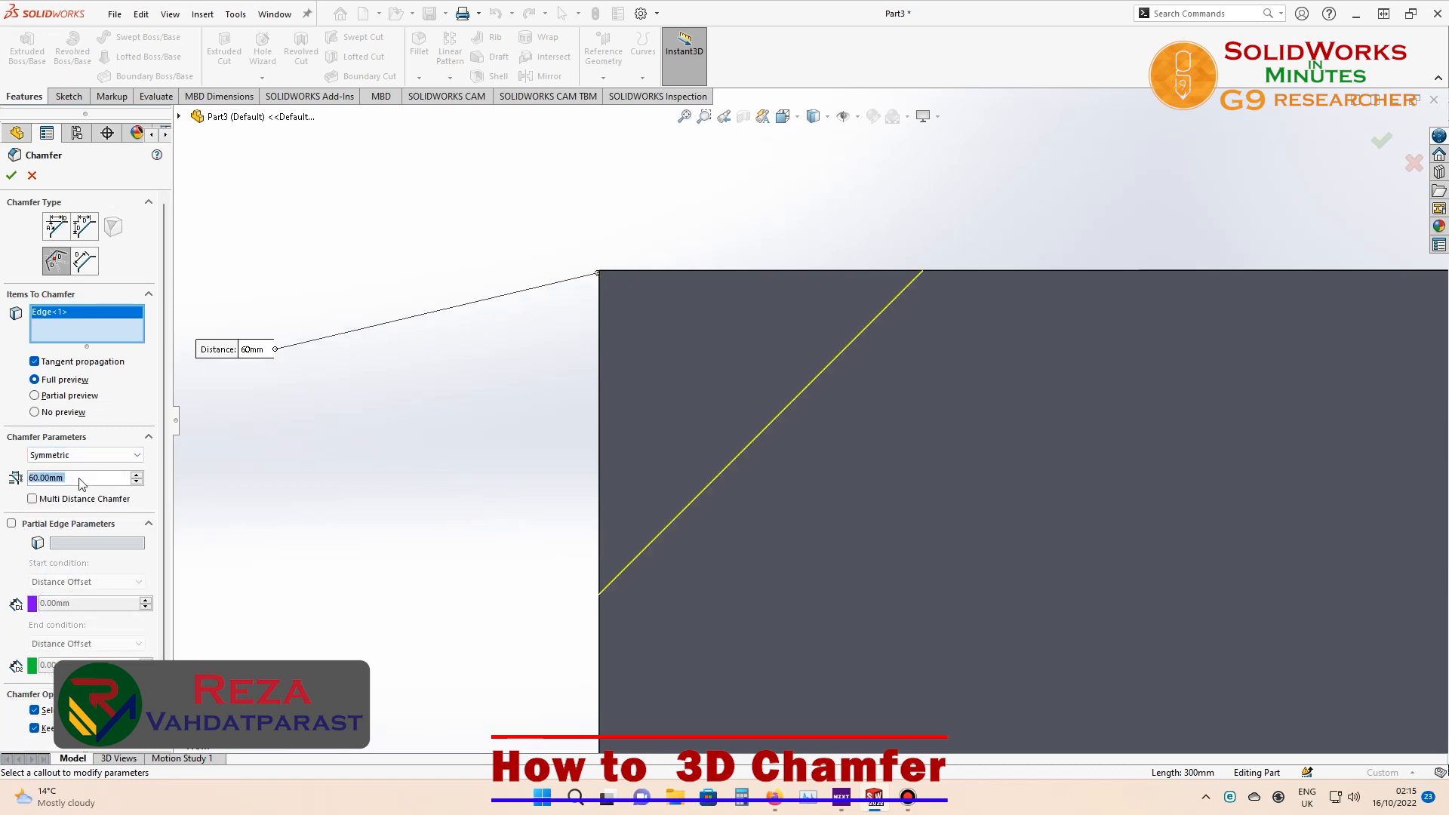
pyautogui.write('40')
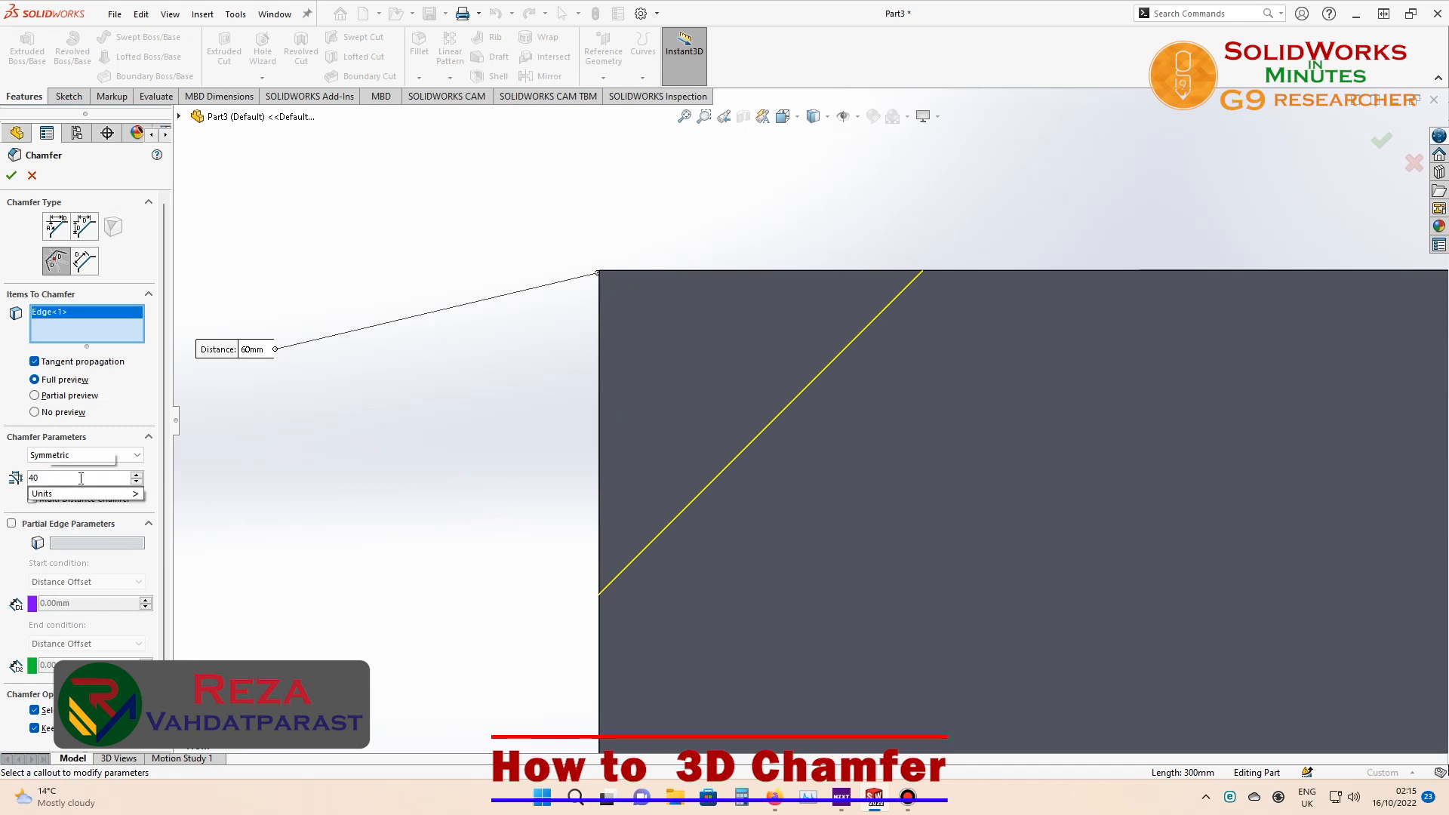
pyautogui.press('Return')
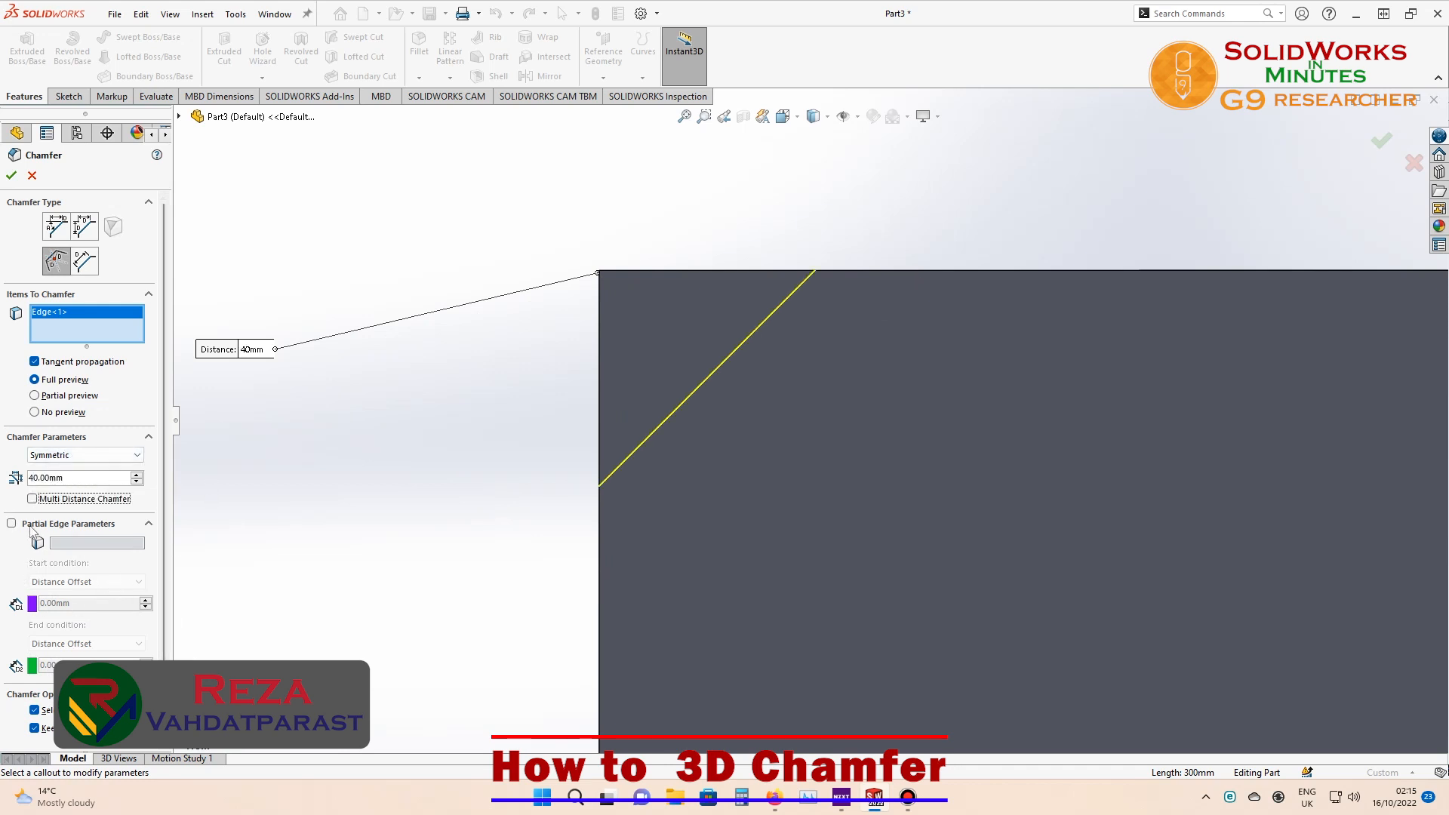
# - Enable partial edge parameters for the chamfer and set the start condition to a Distance Offset of 50 mm
pyautogui.moveTo(399, 474); pyautogui.dragTo(490, 504, button='middle')
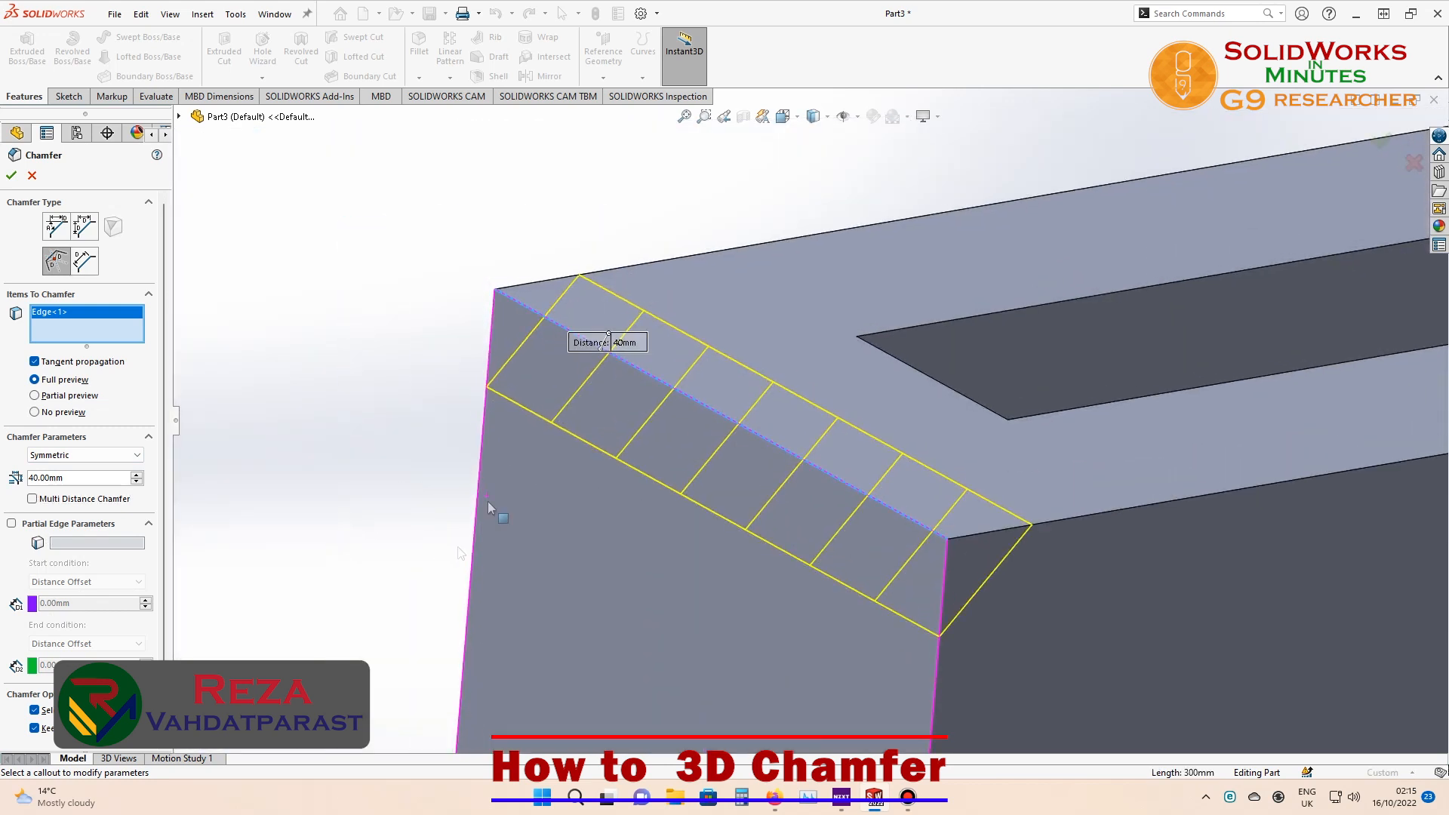
pyautogui.click(12, 526)
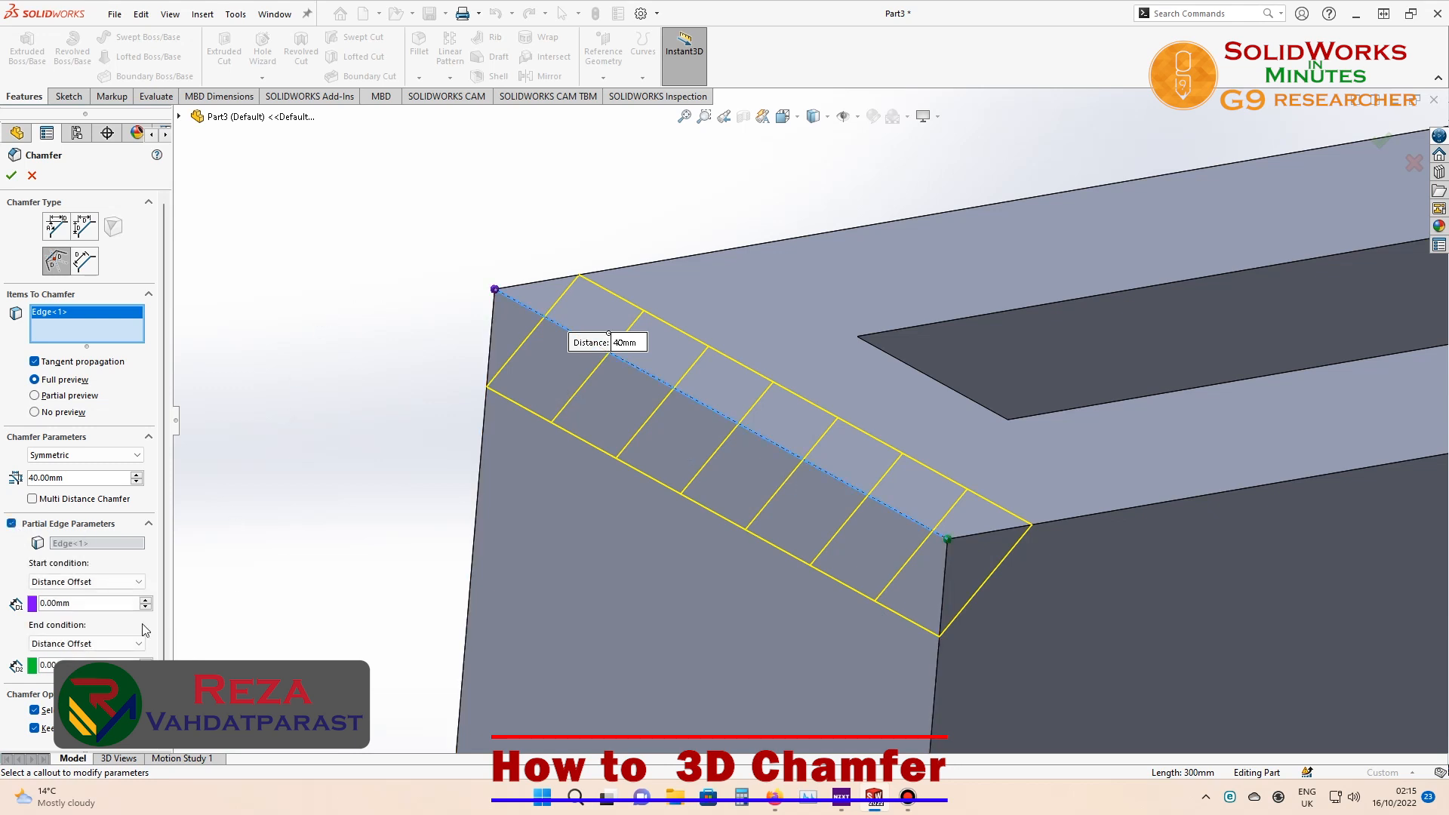
pyautogui.click(112, 583)
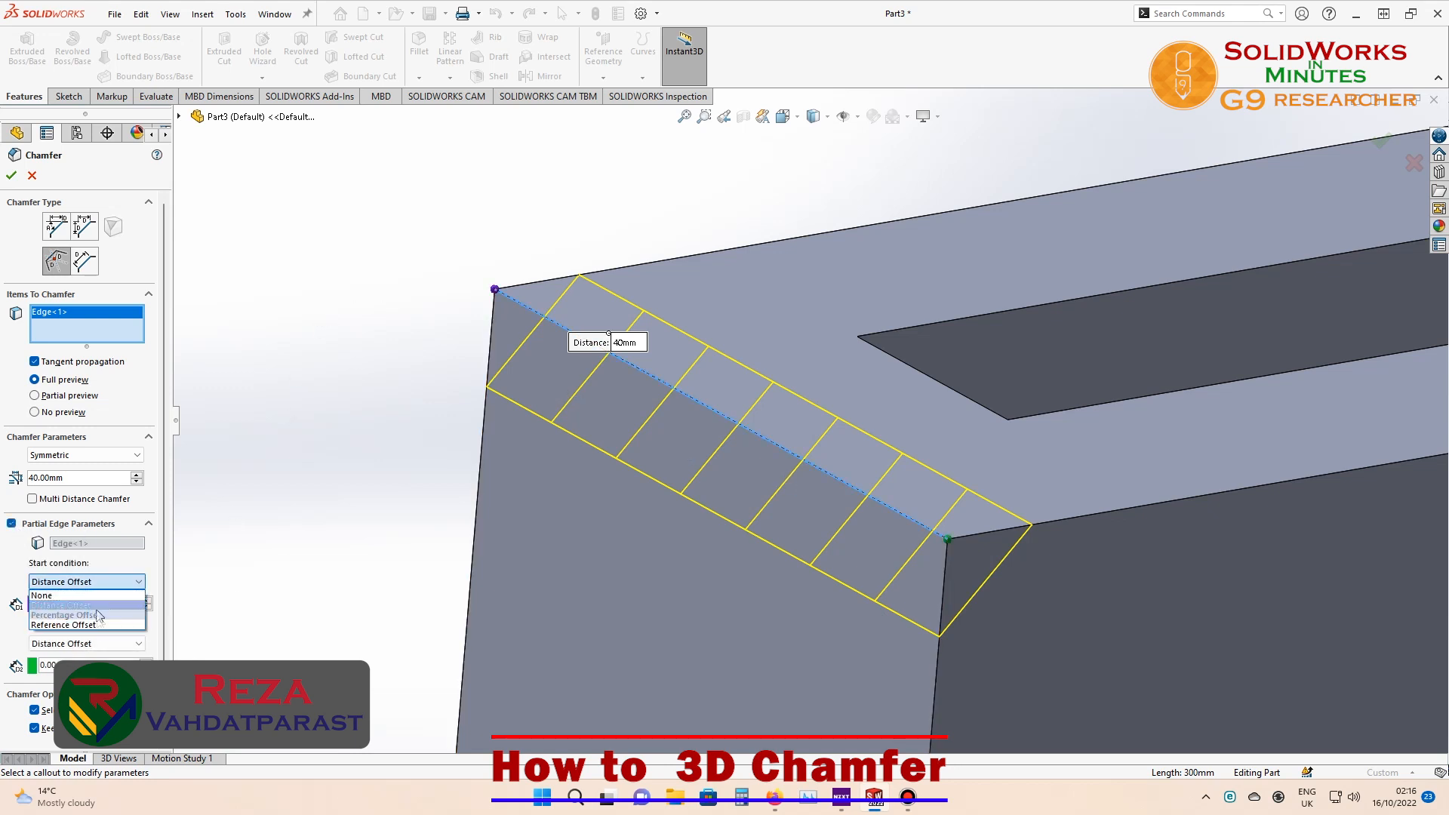
pyautogui.click(101, 605)
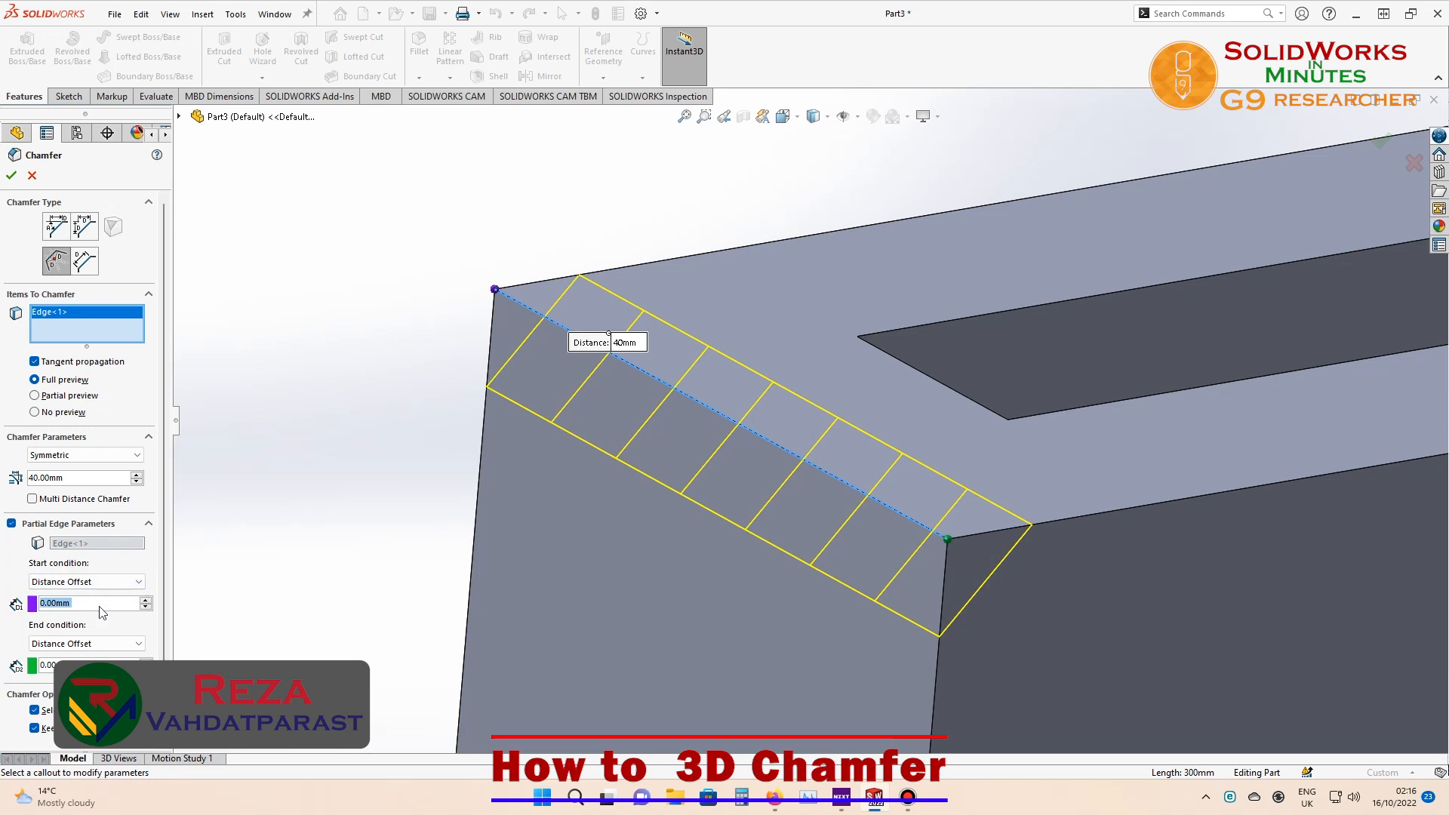
pyautogui.click(145, 600)
pyautogui.click(144, 600)
pyautogui.click(144, 599)
pyautogui.click(144, 600)
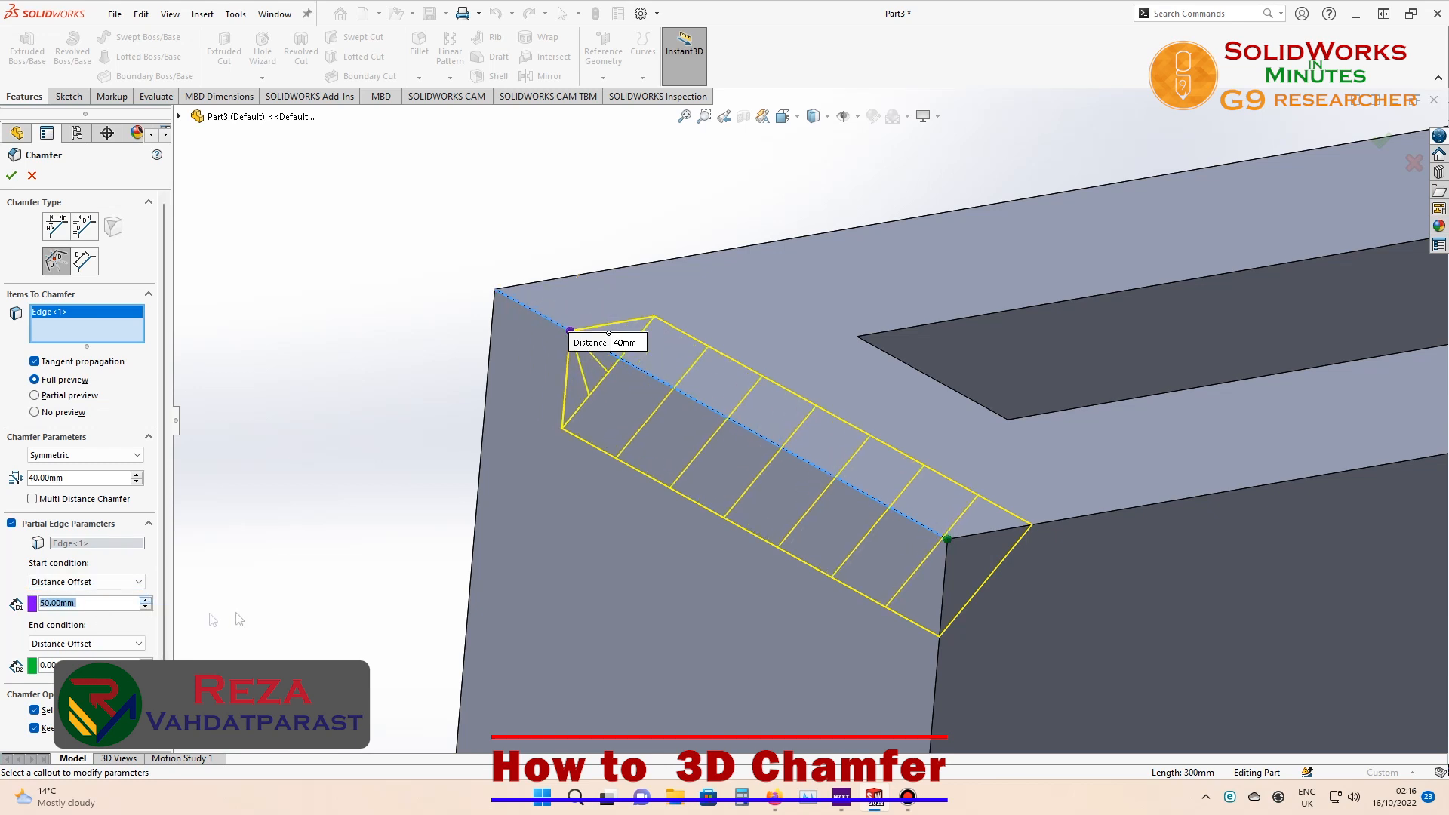
# - Accept the partial edge chamfer and inspect it on the block's top edge
pyautogui.moveTo(256, 595); pyautogui.dragTo(282, 630, button='middle')
pyautogui.scroll(1, 717, 468)
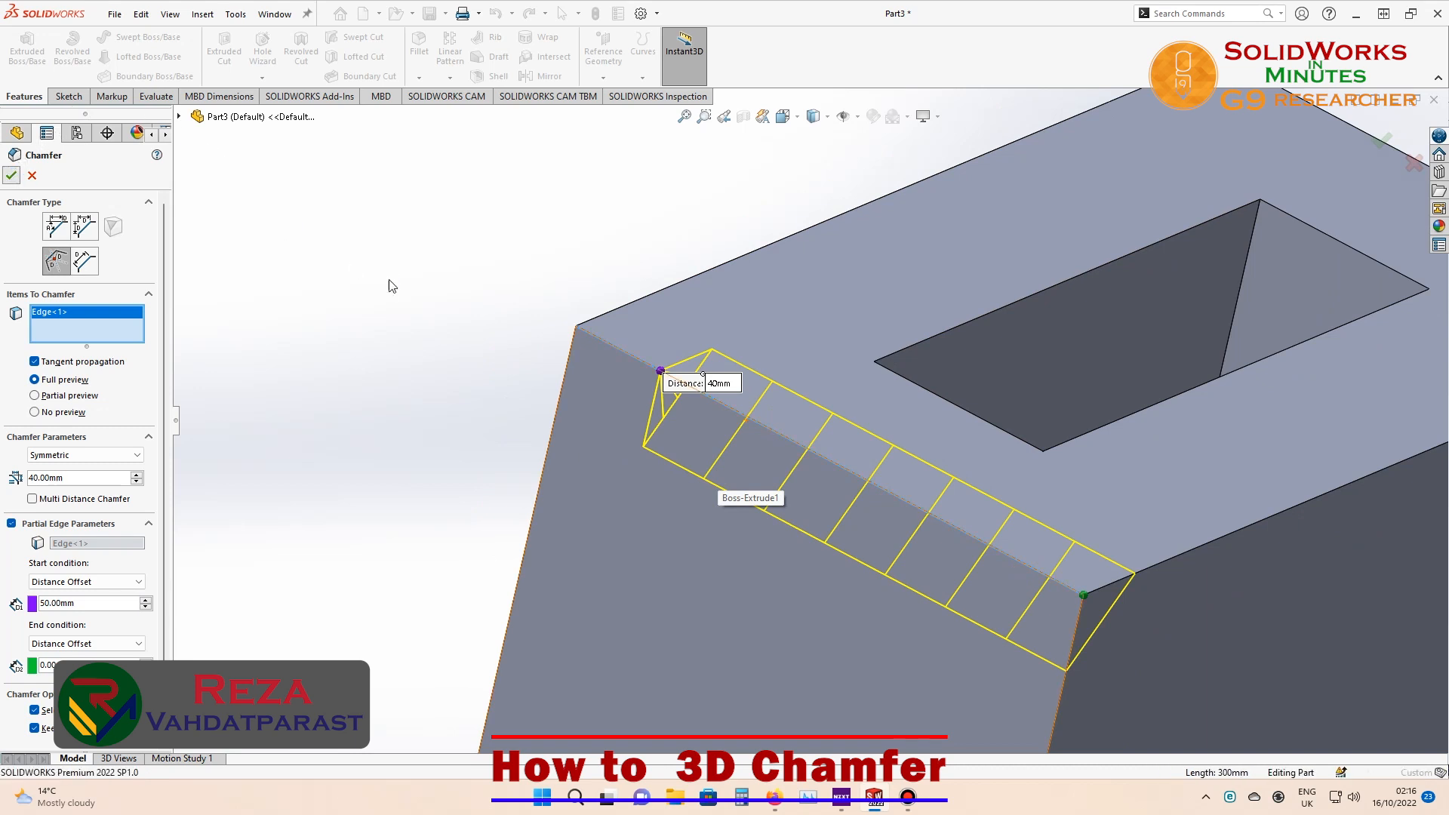
pyautogui.press('Return')
pyautogui.moveTo(377, 283); pyautogui.dragTo(338, 292, button='middle')
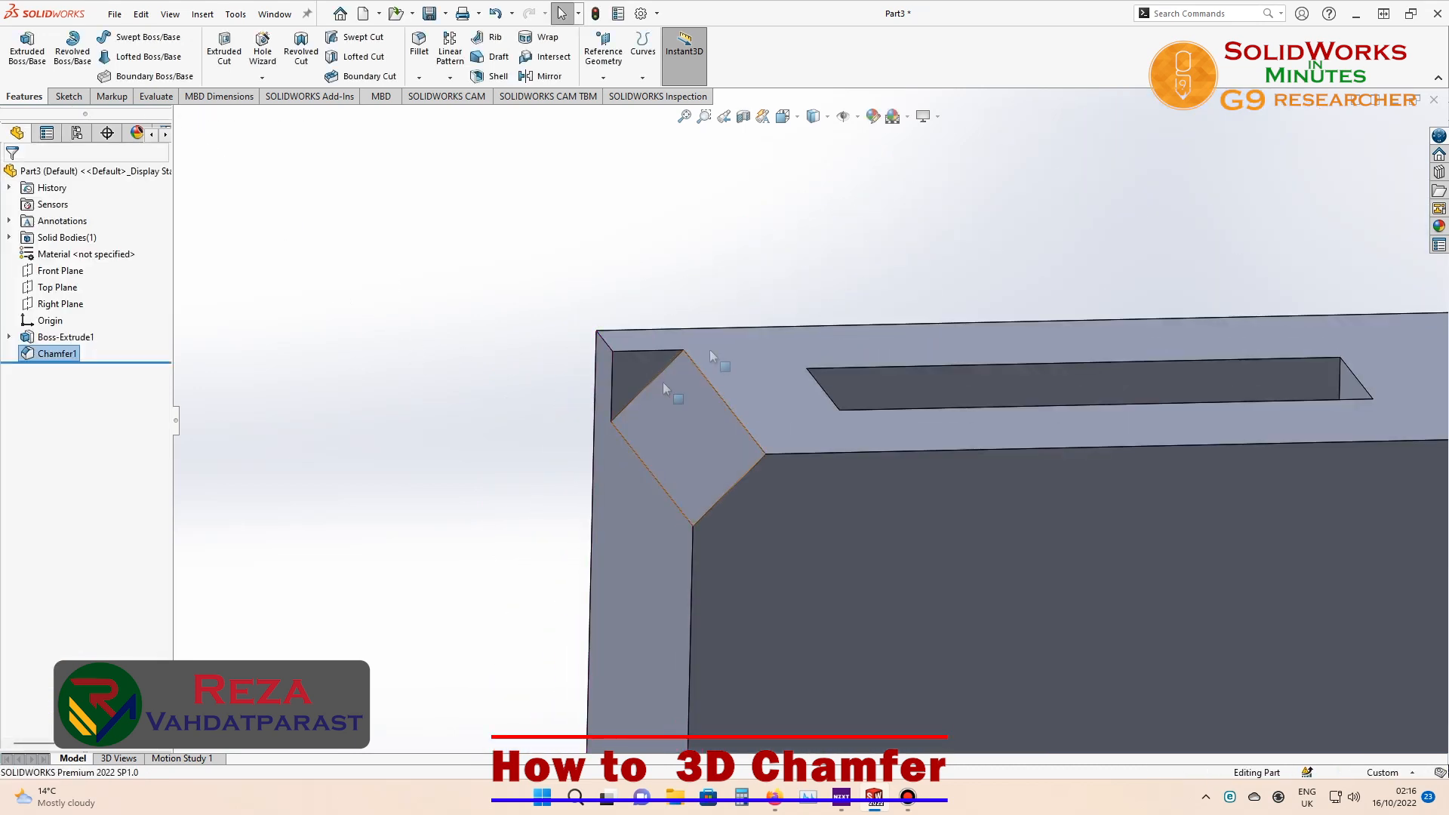
# - Reopen the chamfer for editing and set its start condition to a Percentage Offset of 60%
pyautogui.rightClick(55, 349)
pyautogui.click(64, 302)
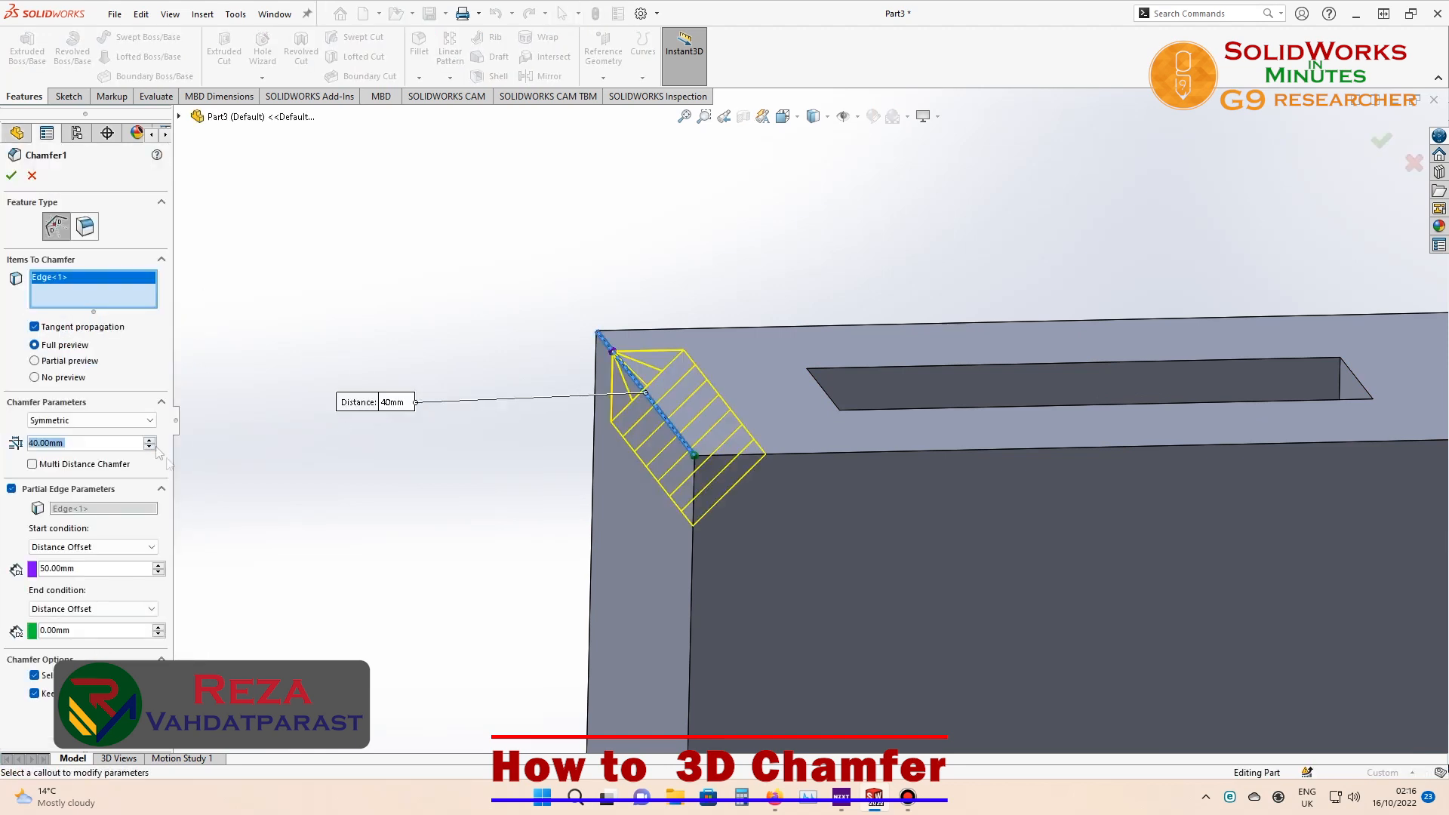
pyautogui.moveTo(279, 544); pyautogui.dragTo(659, 507, button='middle')
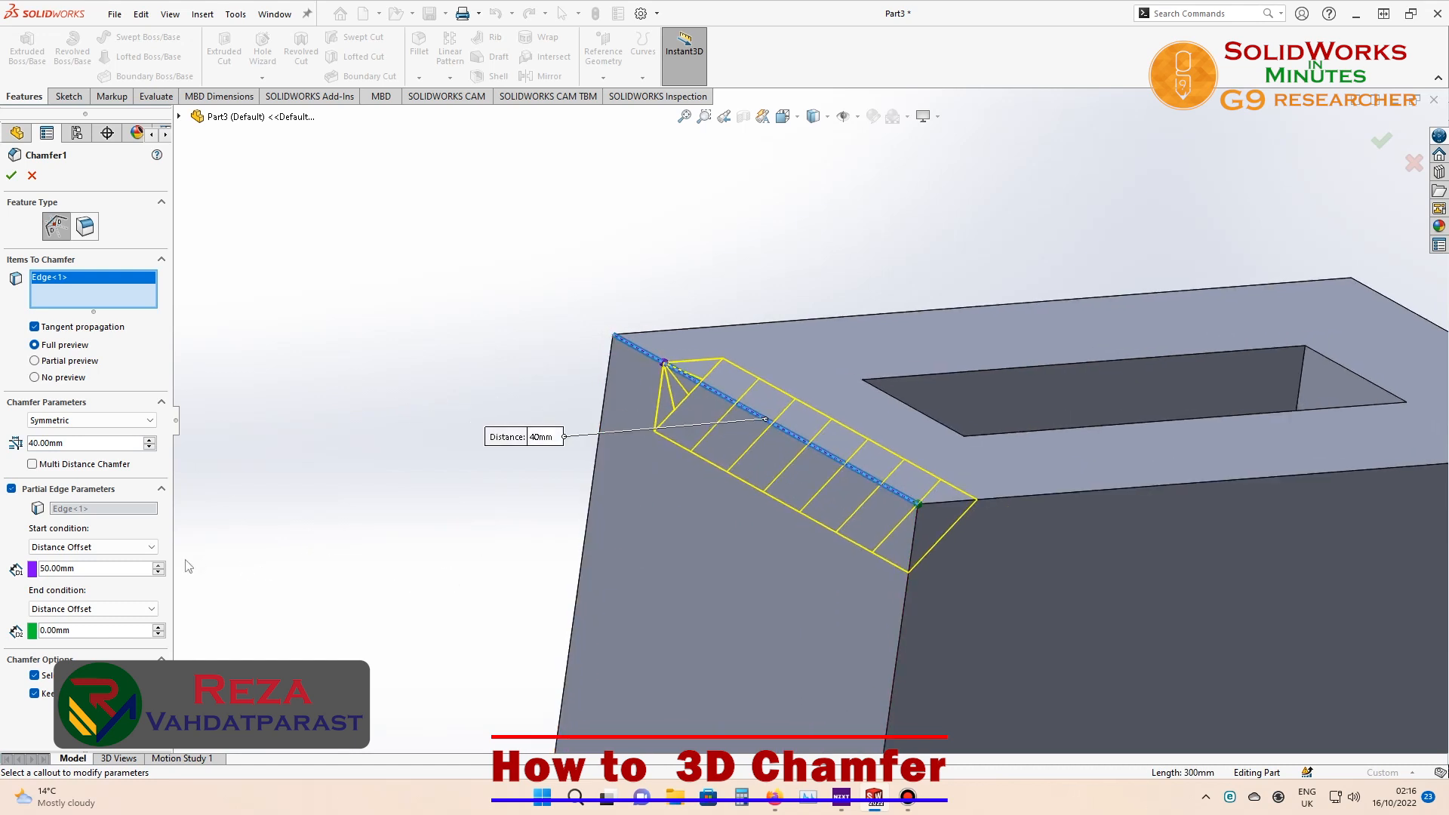
pyautogui.click(92, 546)
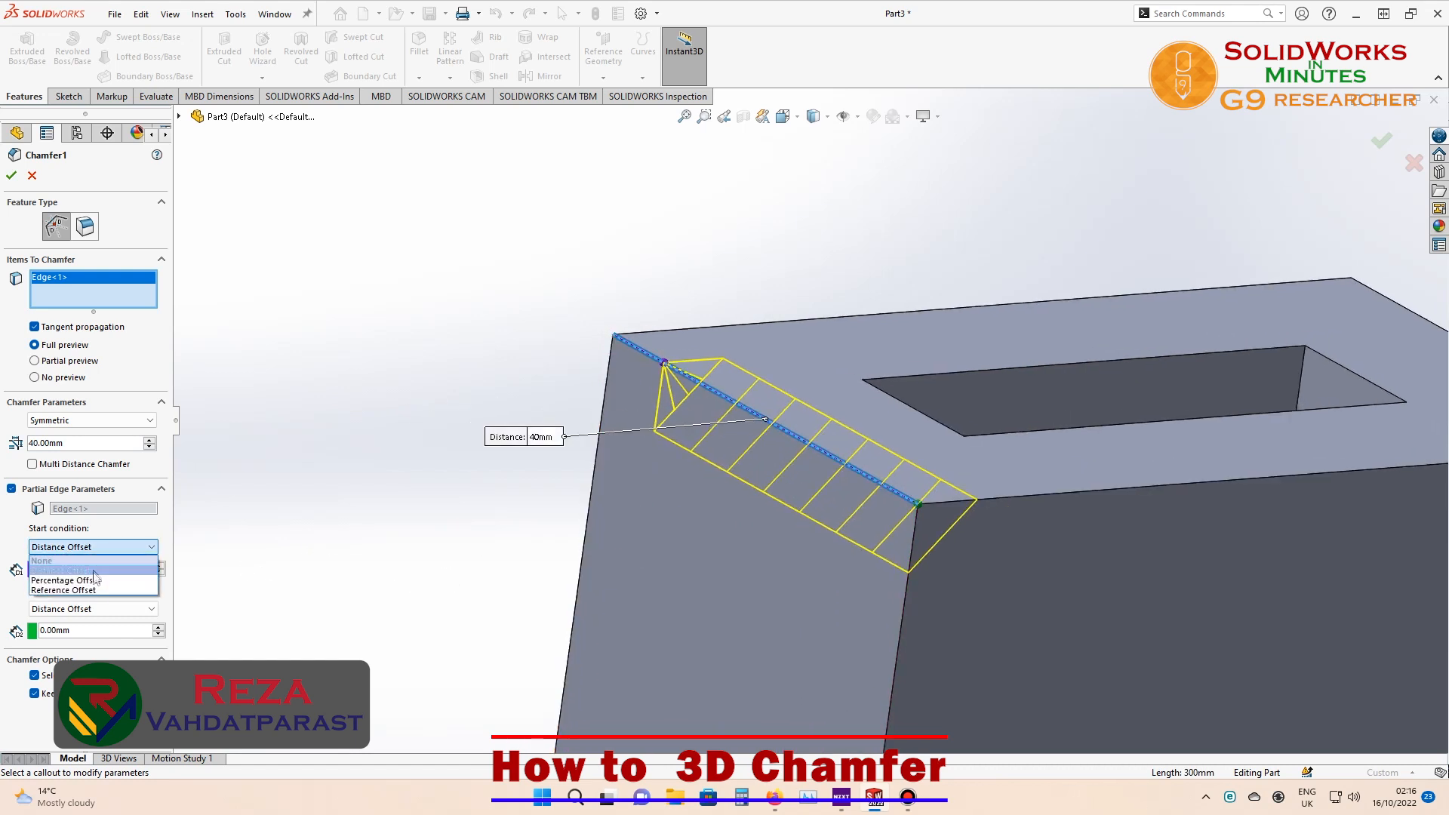
pyautogui.click(94, 579)
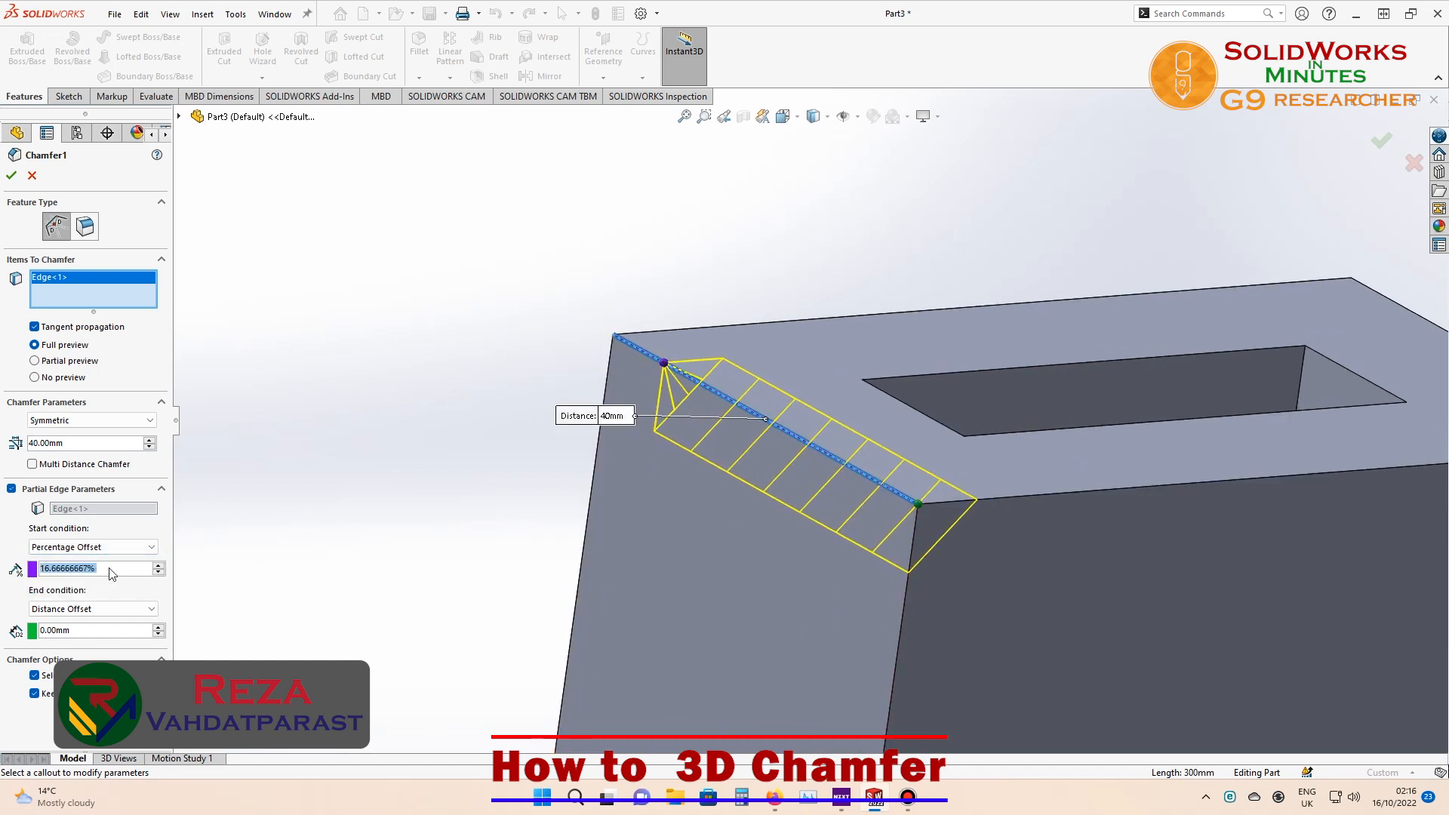
pyautogui.write('60')
pyautogui.press('Tab')
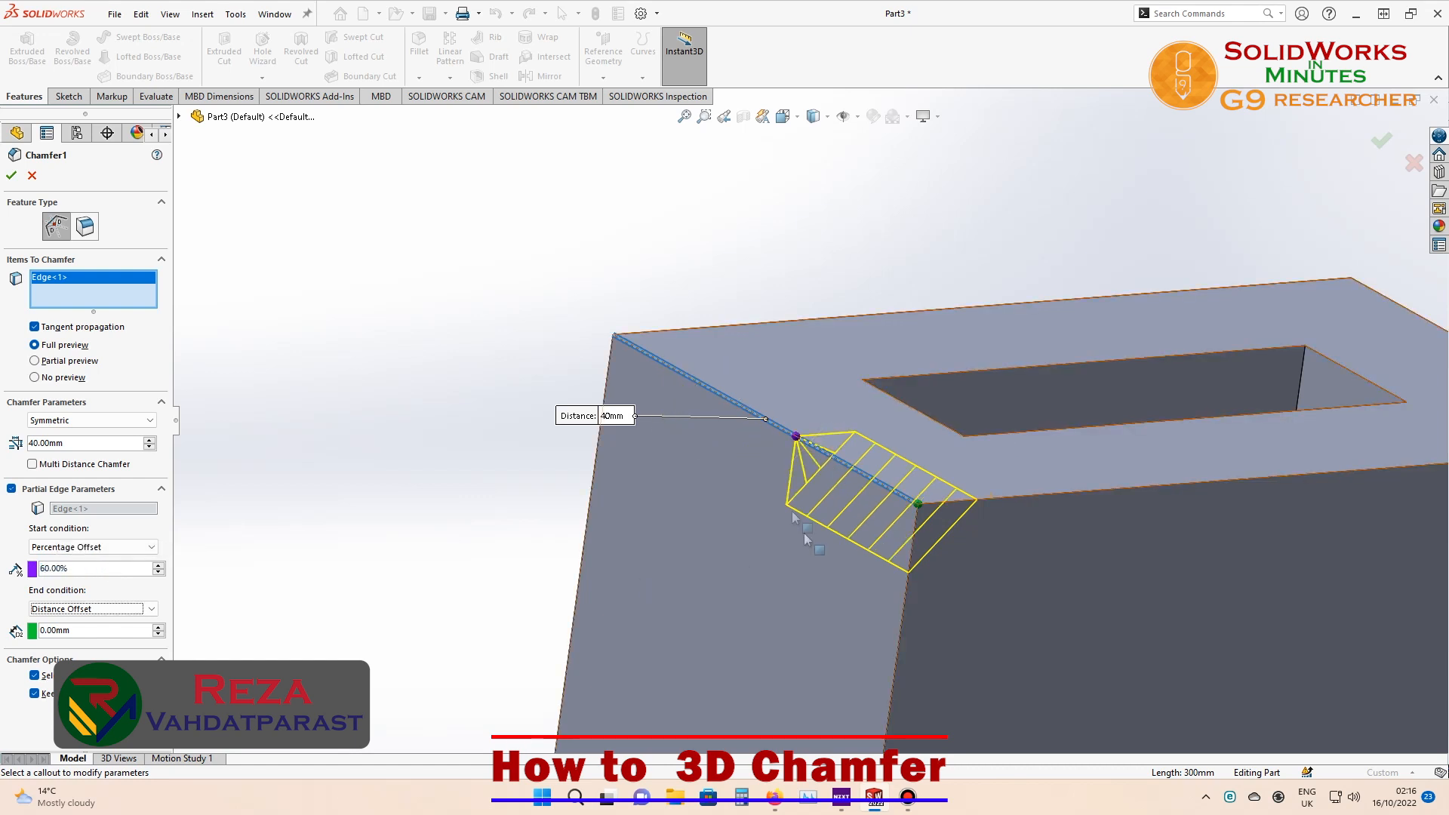
# - Change the start condition to Reference Offset and use the block's outer left side face as the reference
pyautogui.moveTo(415, 356); pyautogui.dragTo(725, 178, button='middle')
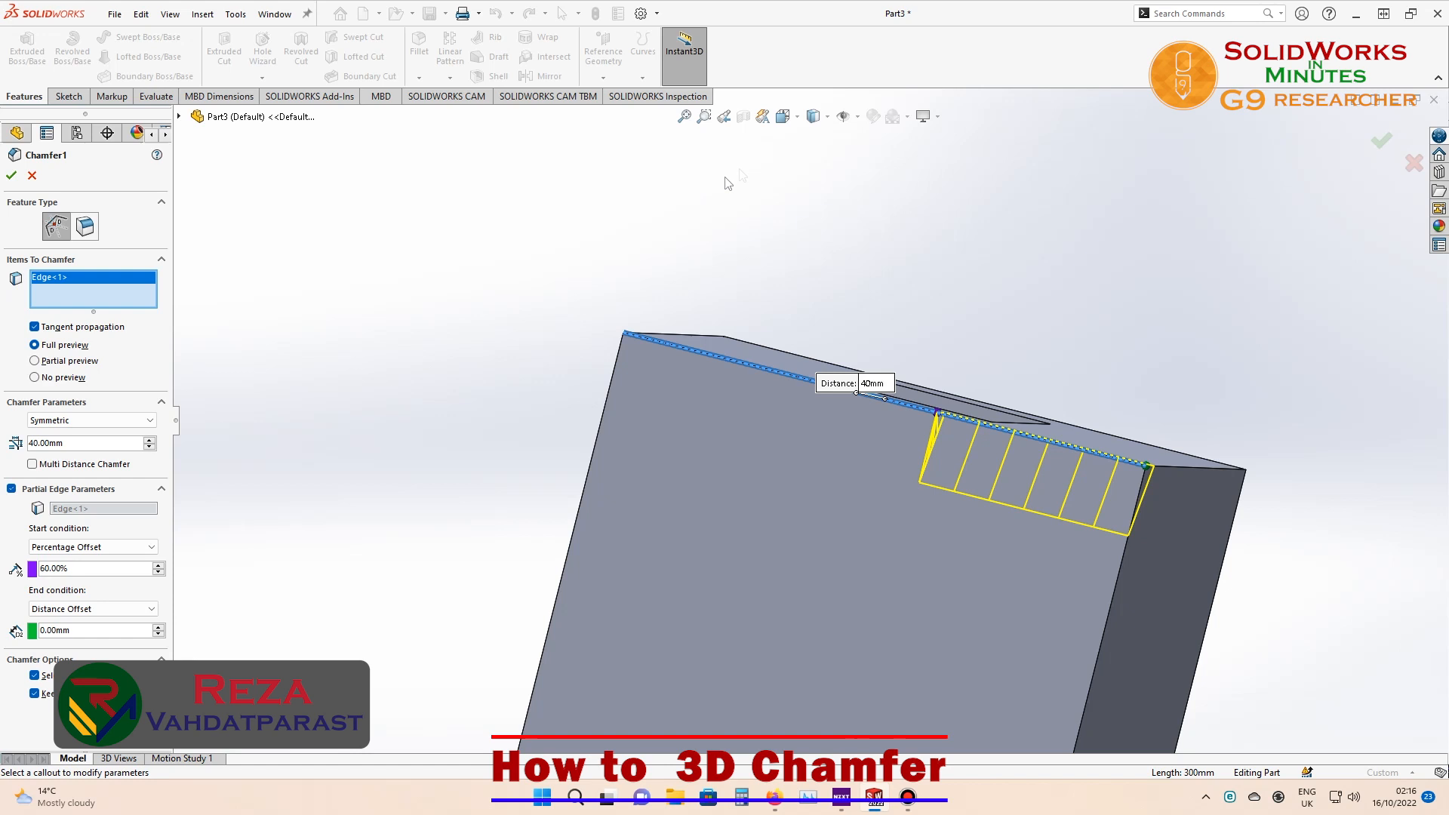
pyautogui.click(785, 119)
pyautogui.click(615, 377)
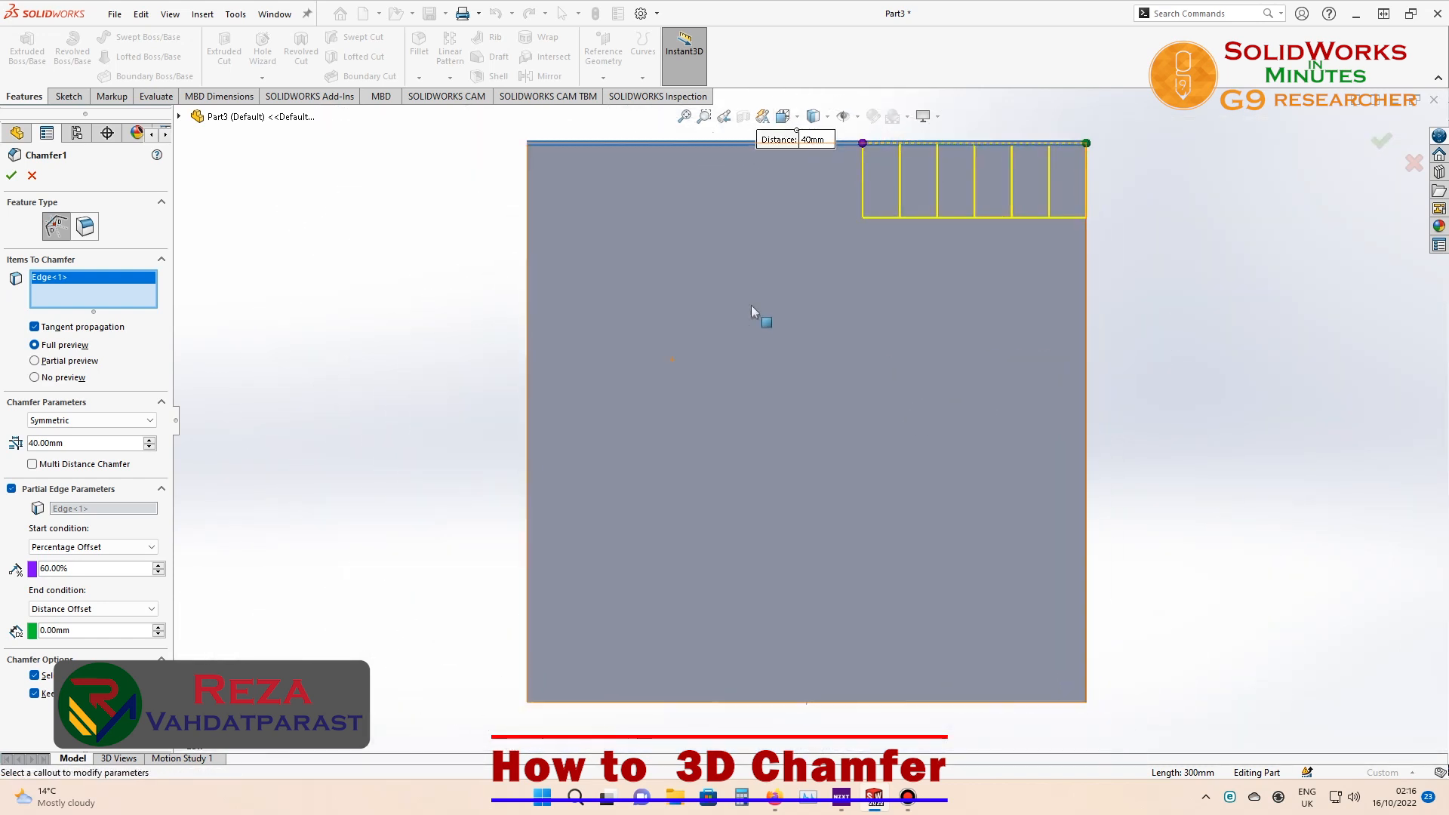
pyautogui.scroll(2, 752, 308)
pyautogui.moveTo(754, 309); pyautogui.dragTo(766, 400, button='middle')
pyautogui.scroll(-3, 784, 340)
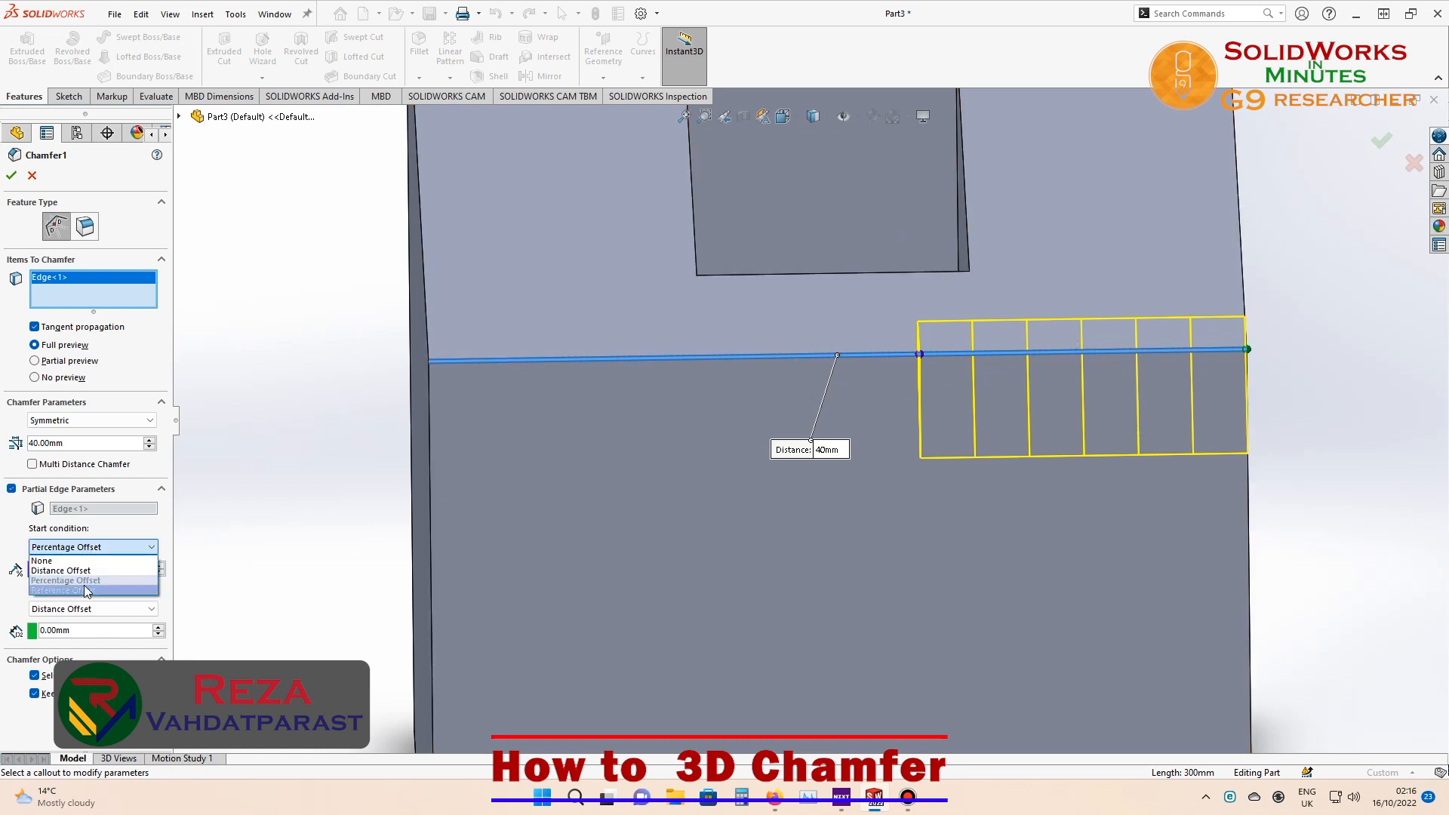
pyautogui.click(85, 589)
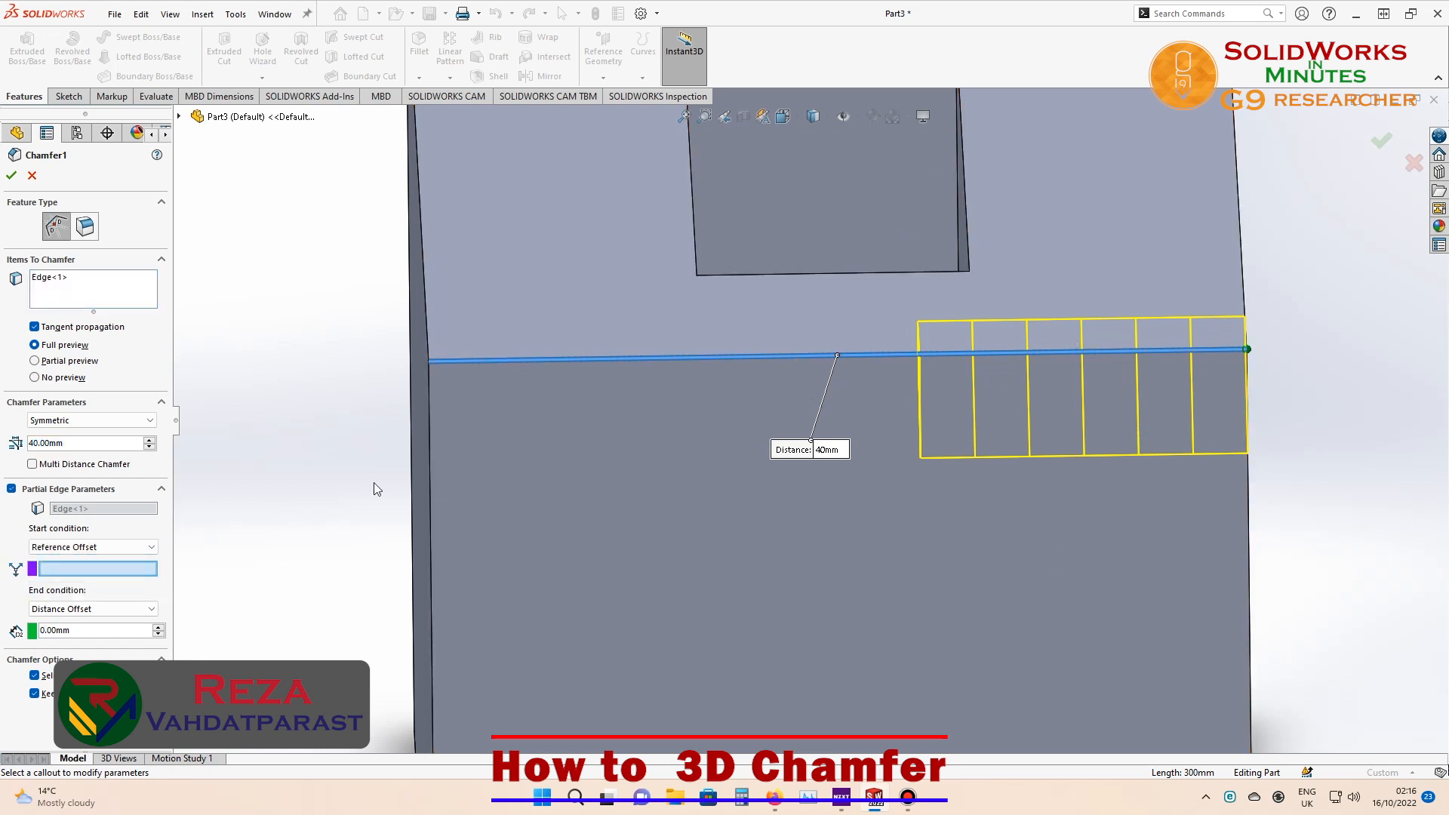
pyautogui.moveTo(367, 356); pyautogui.dragTo(374, 347, button='middle')
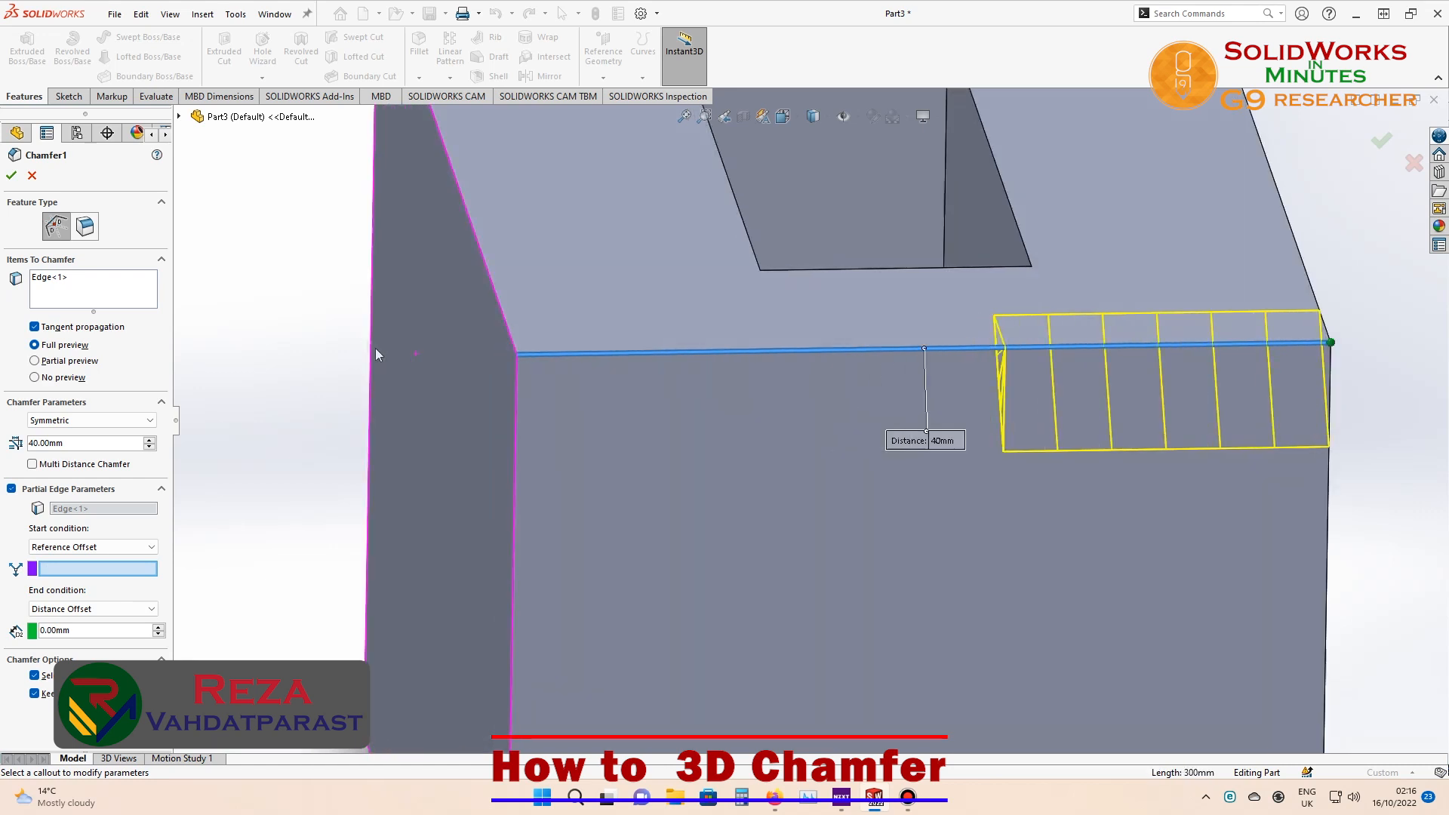
pyautogui.click(431, 356)
pyautogui.hotkey('ctrl', '1')
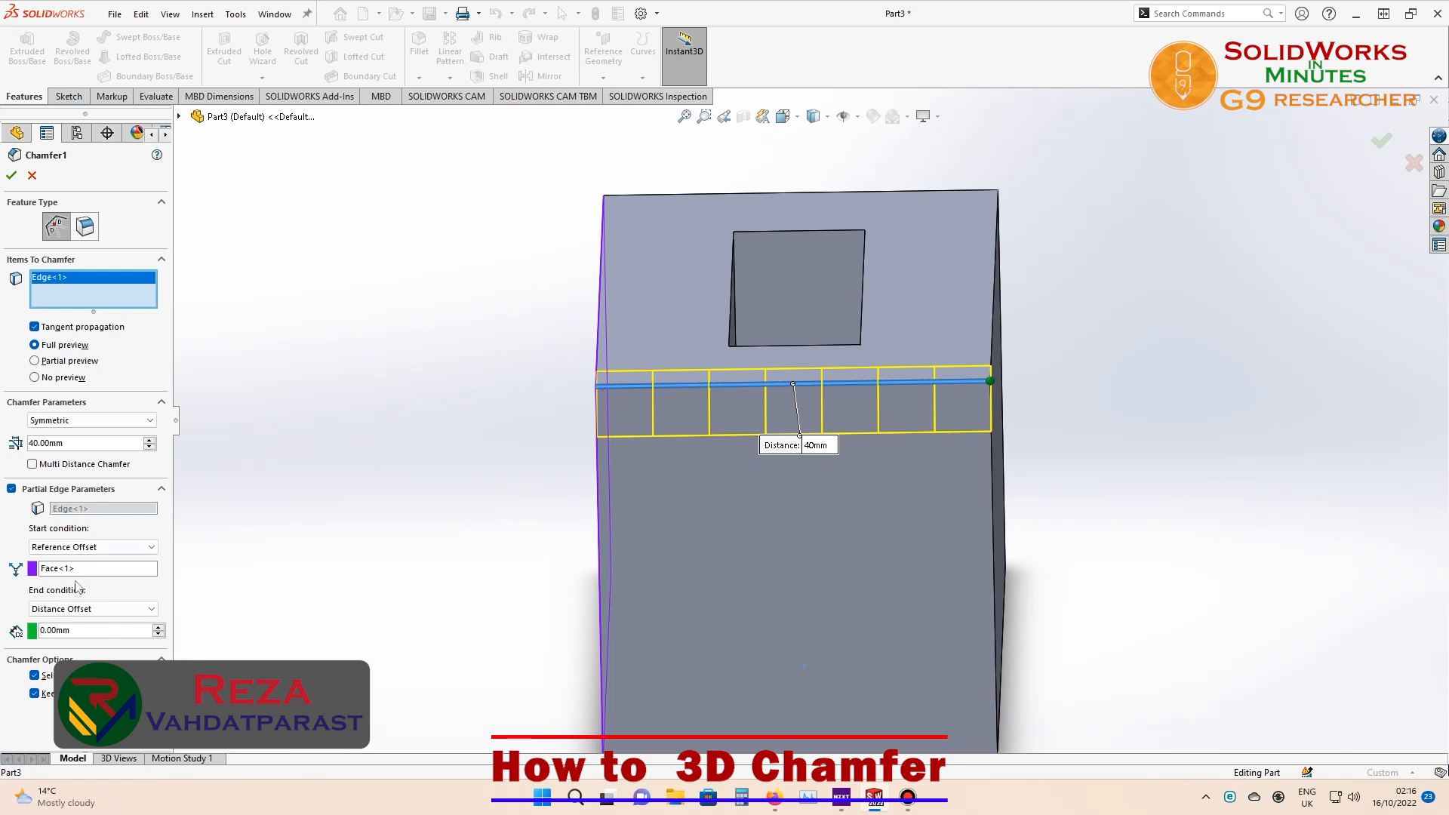
# - Replace the start condition's reference face with the left inner wall of the rectangular opening
pyautogui.click(106, 566)
pyautogui.press('Delete')
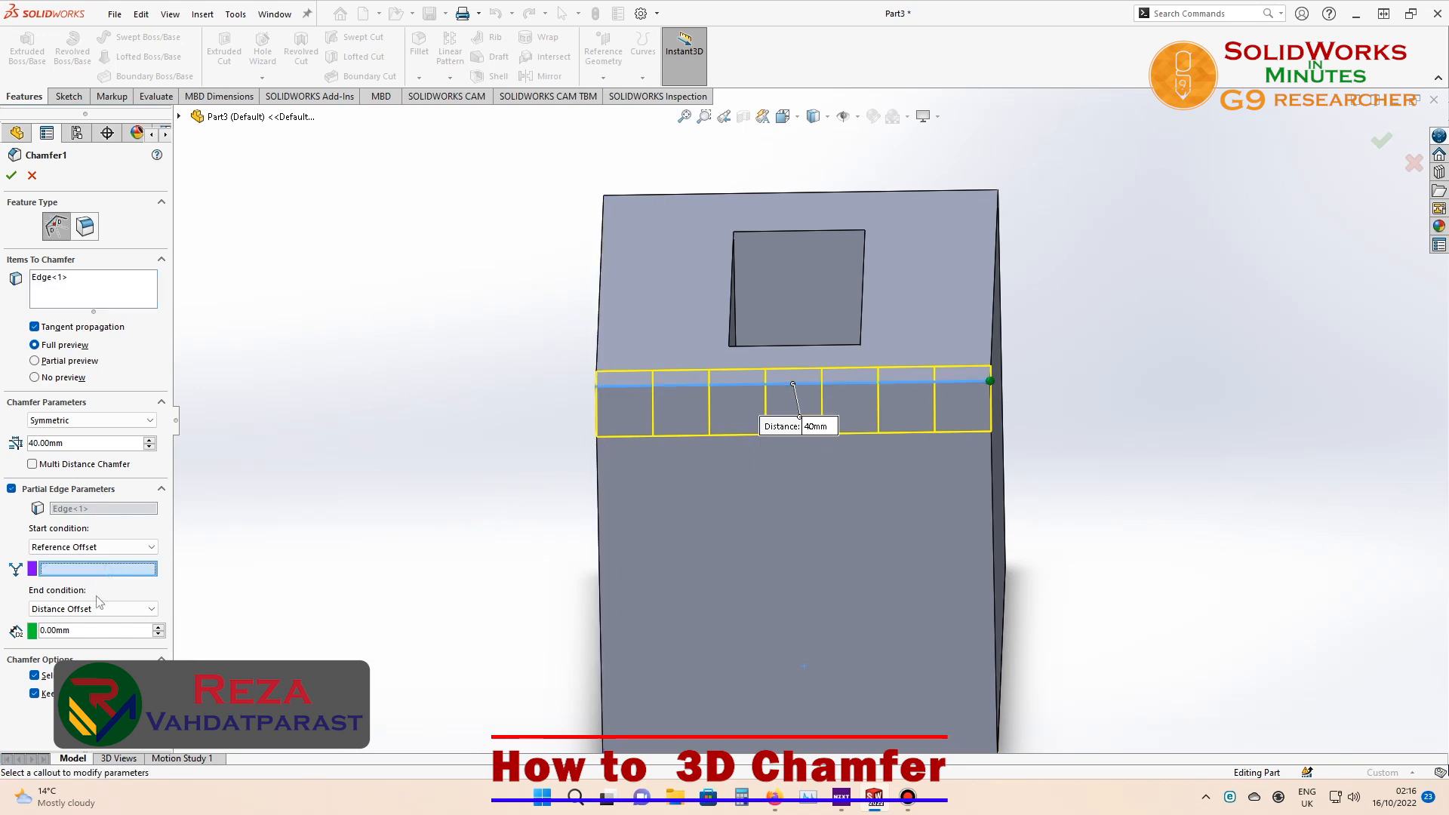
pyautogui.moveTo(674, 350); pyautogui.dragTo(705, 347, button='middle')
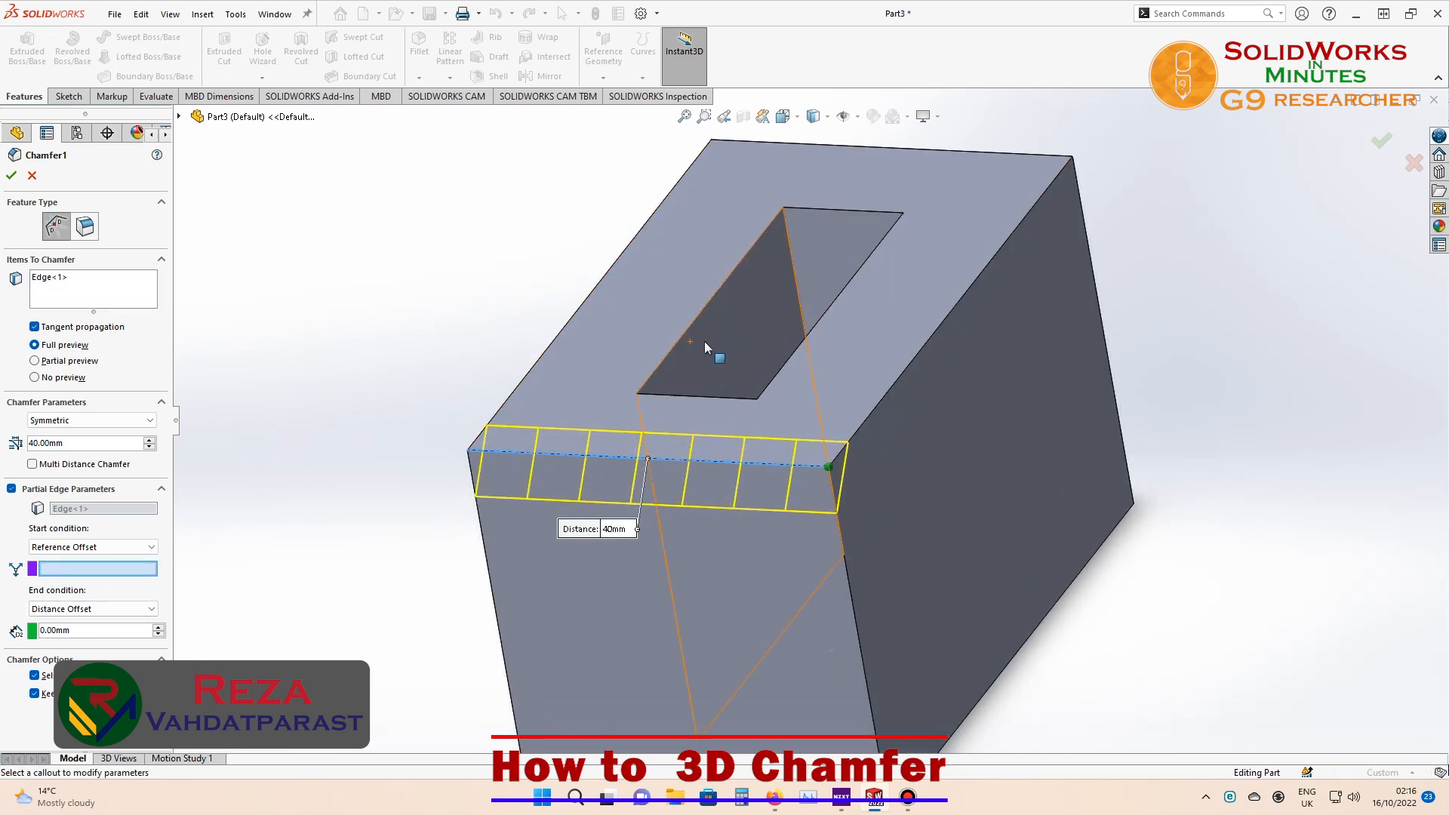
pyautogui.click(705, 347)
pyautogui.moveTo(427, 465); pyautogui.dragTo(412, 417, button='middle')
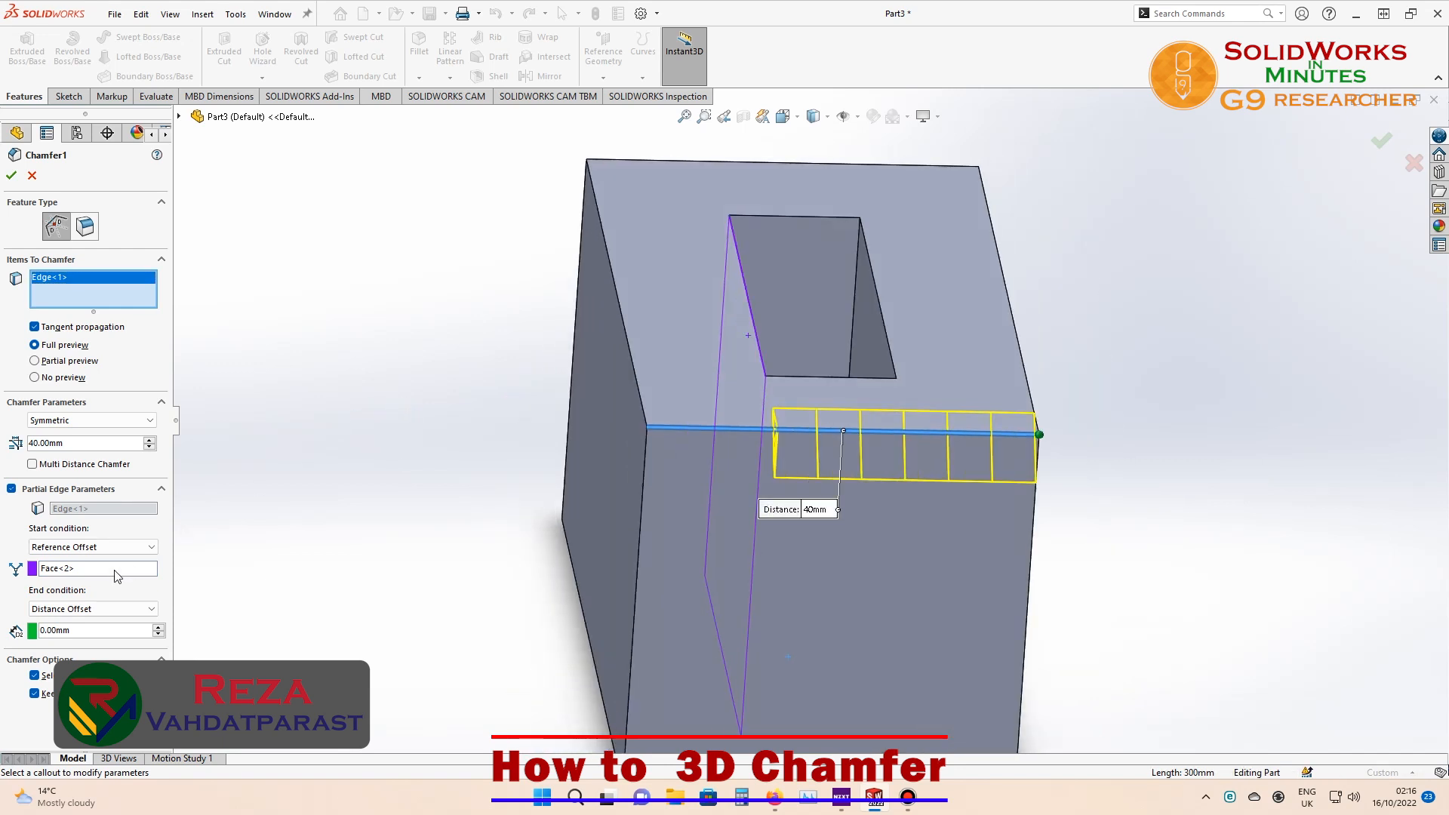
# - Try the right inner wall of the opening as the start condition's reference face instead
pyautogui.click(116, 572)
pyautogui.press('Delete')
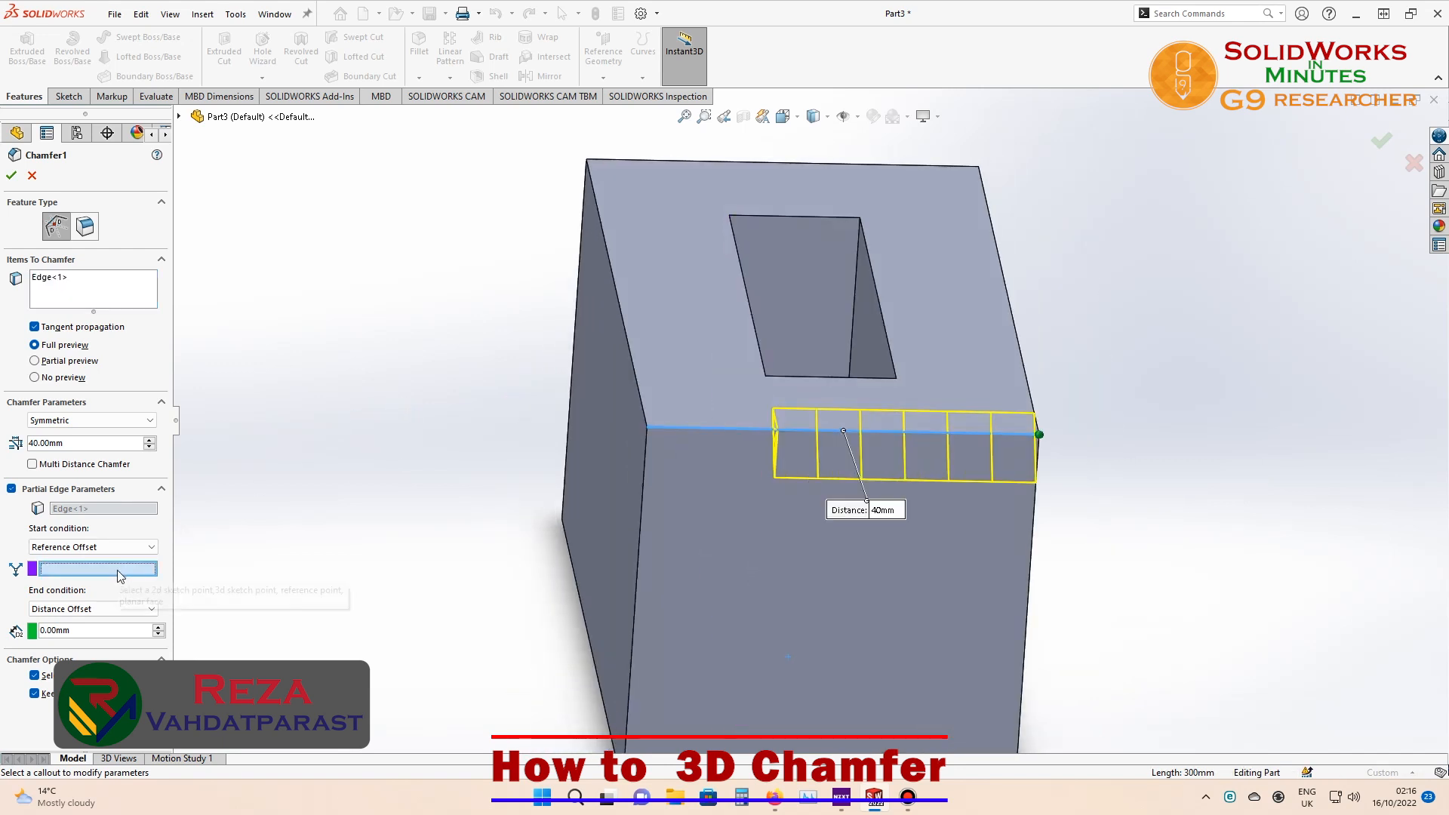
pyautogui.click(872, 347)
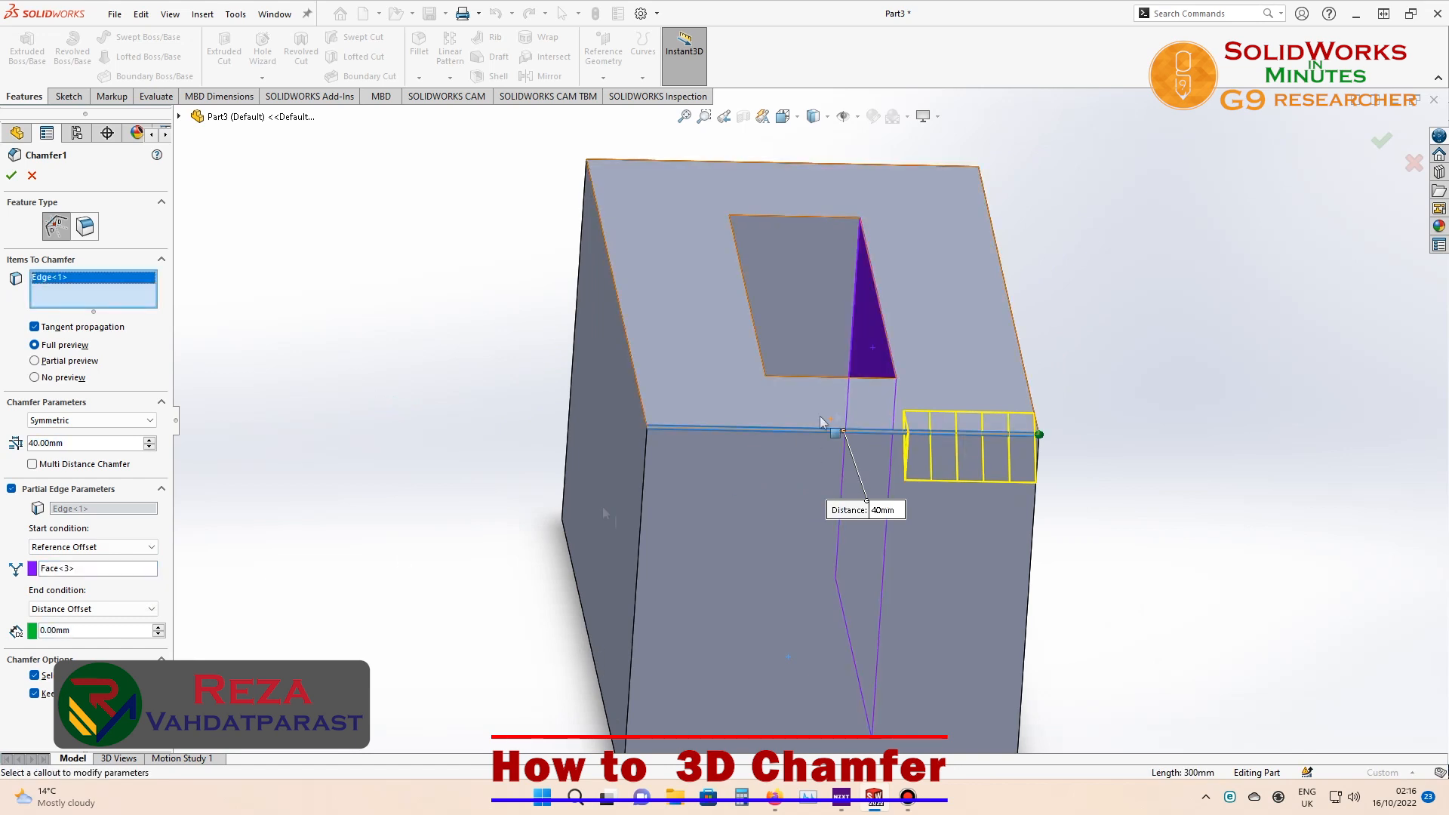
# - Switch the start condition's reference back to the left inner wall of the opening
pyautogui.click(98, 567)
pyautogui.press('Delete')
pyautogui.moveTo(419, 489); pyautogui.dragTo(398, 501, button='middle')
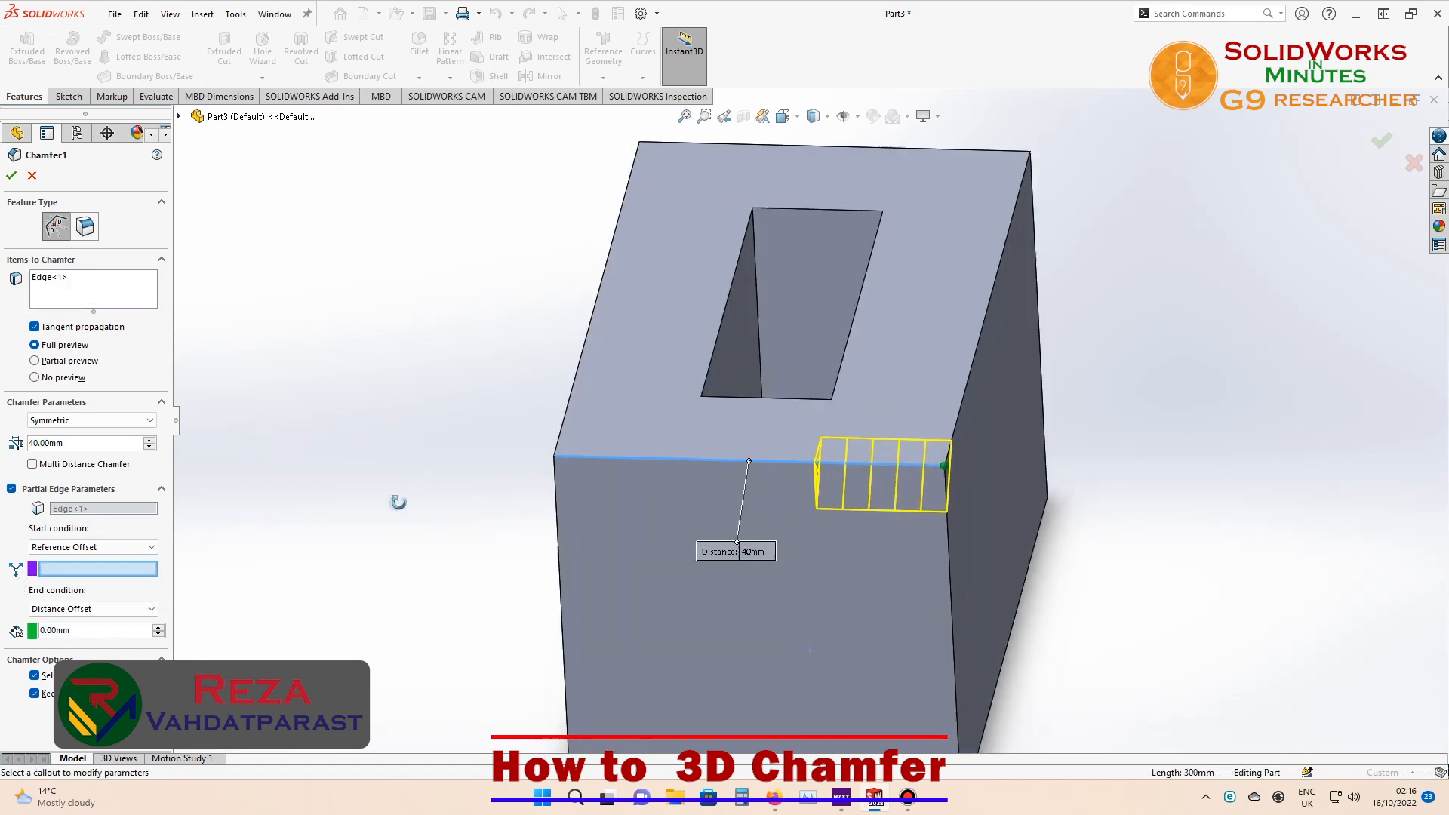
pyautogui.click(735, 353)
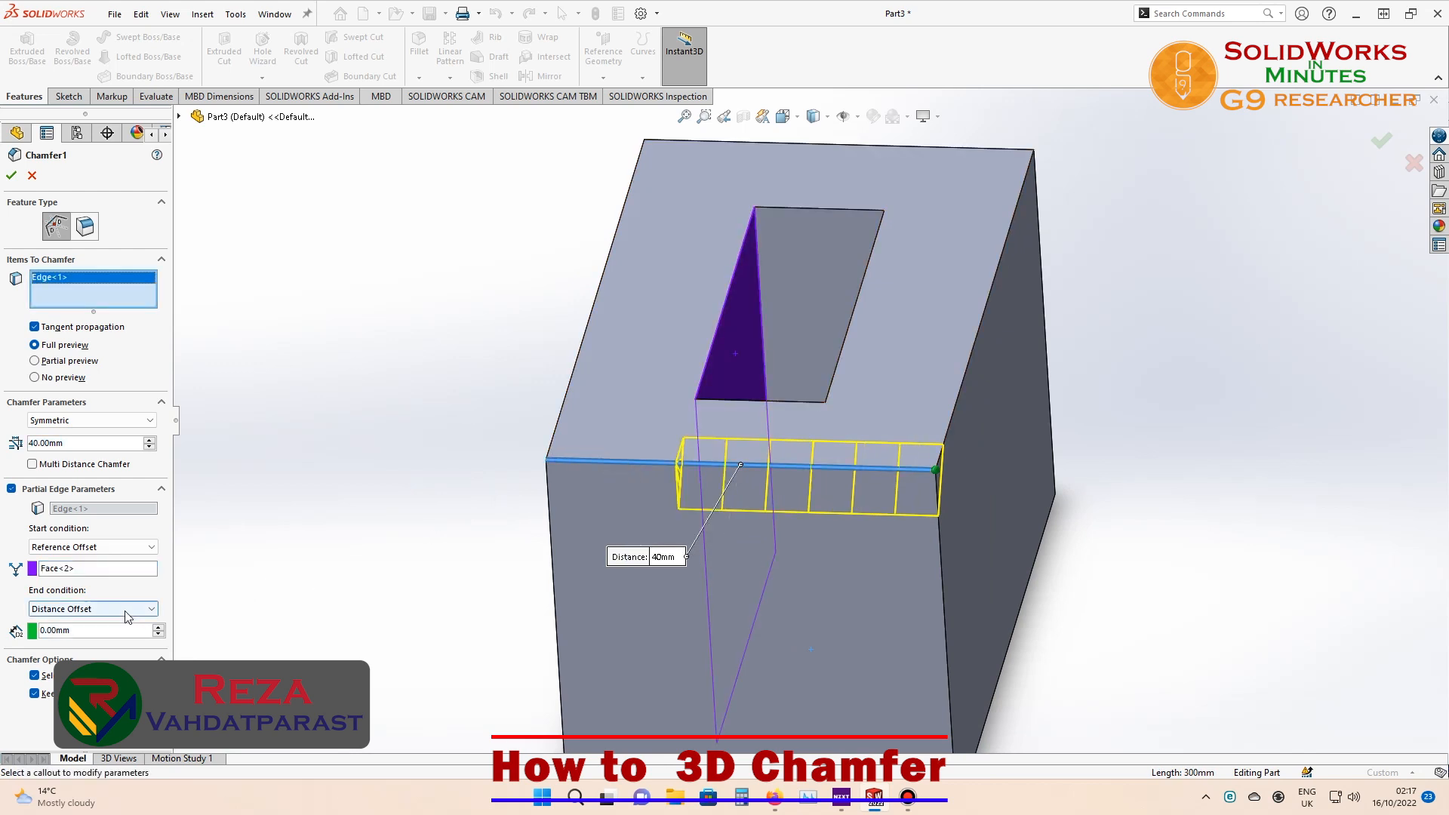
pyautogui.moveTo(348, 593); pyautogui.dragTo(362, 585, button='middle')
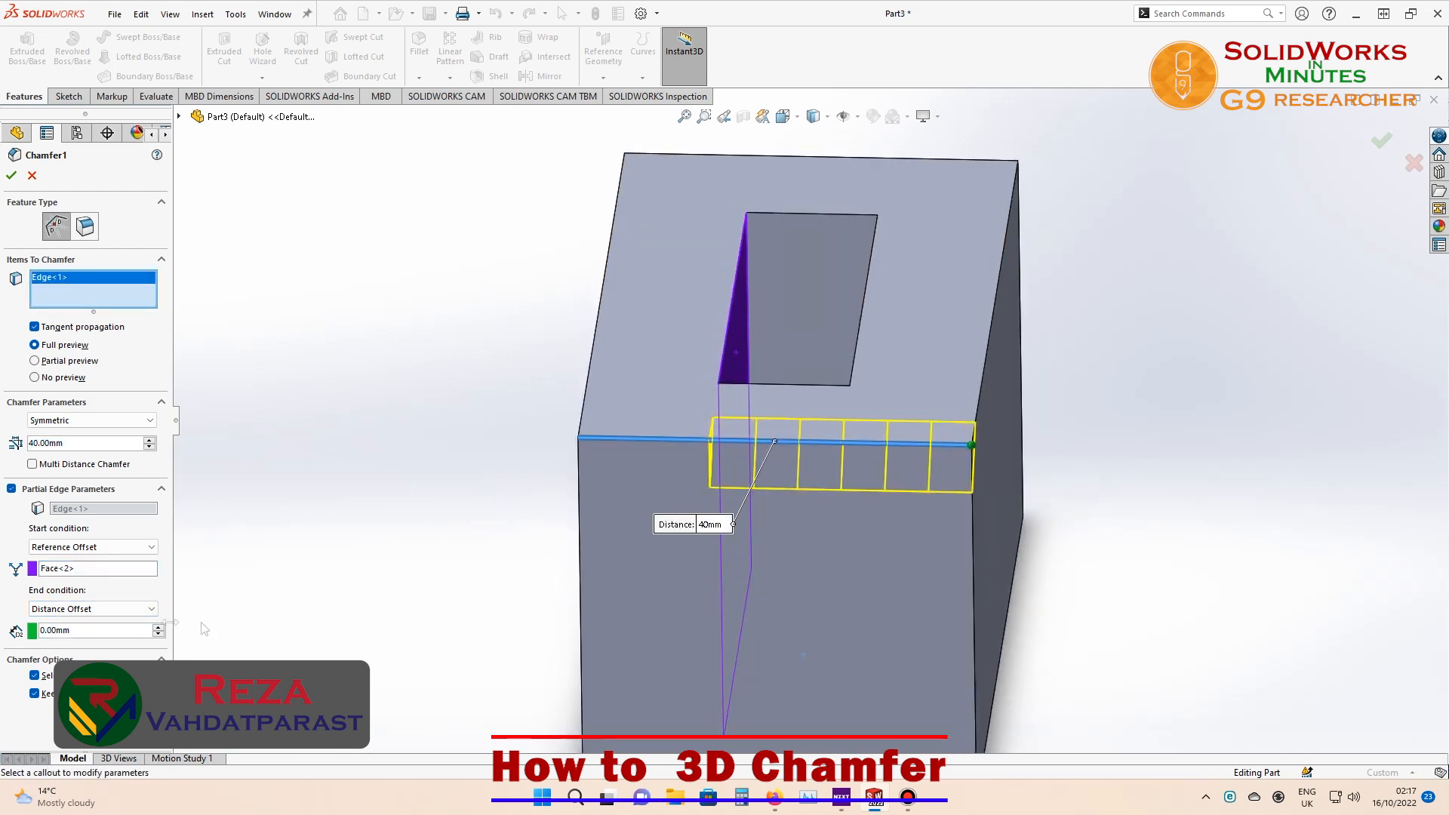
# - Set the partial chamfer's end condition to a Distance Offset of 20 mm
pyautogui.click(147, 608)
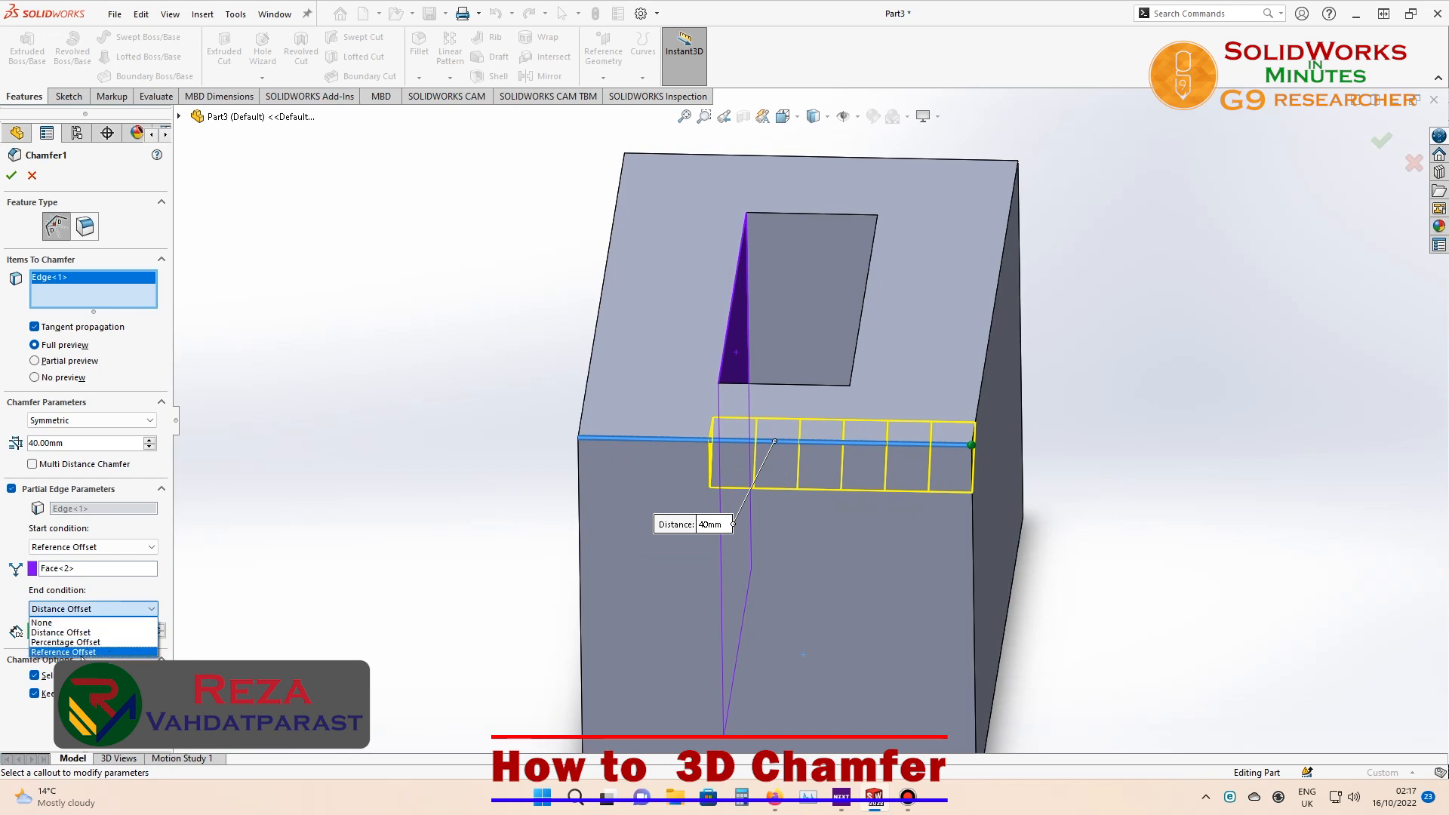
pyautogui.click(60, 632)
pyautogui.click(160, 627)
# - Set the partial chamfer's end condition to Reference Offset at the right inner wall of the opening and accept the chamfer
pyautogui.click(121, 609)
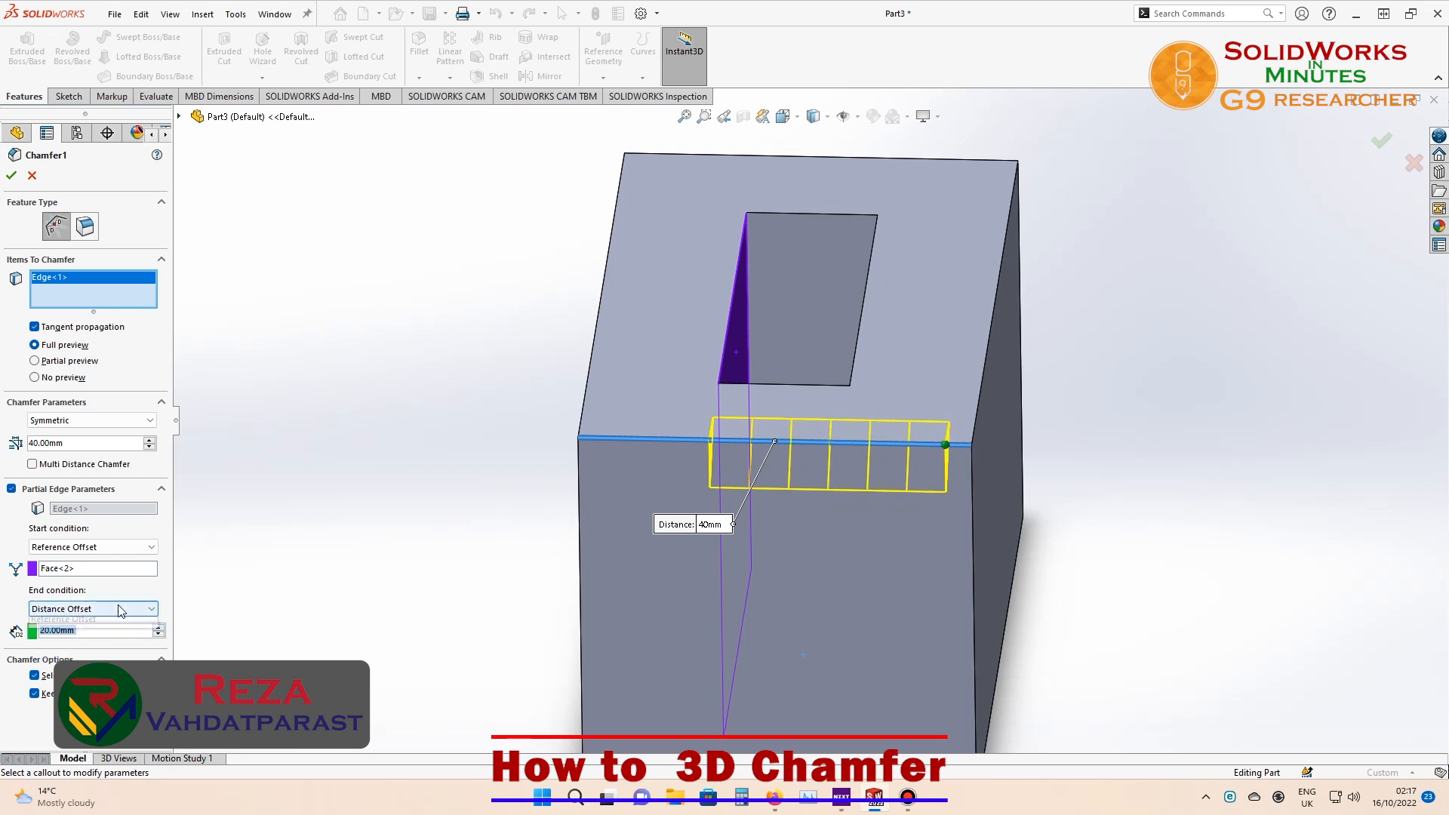
pyautogui.click(90, 652)
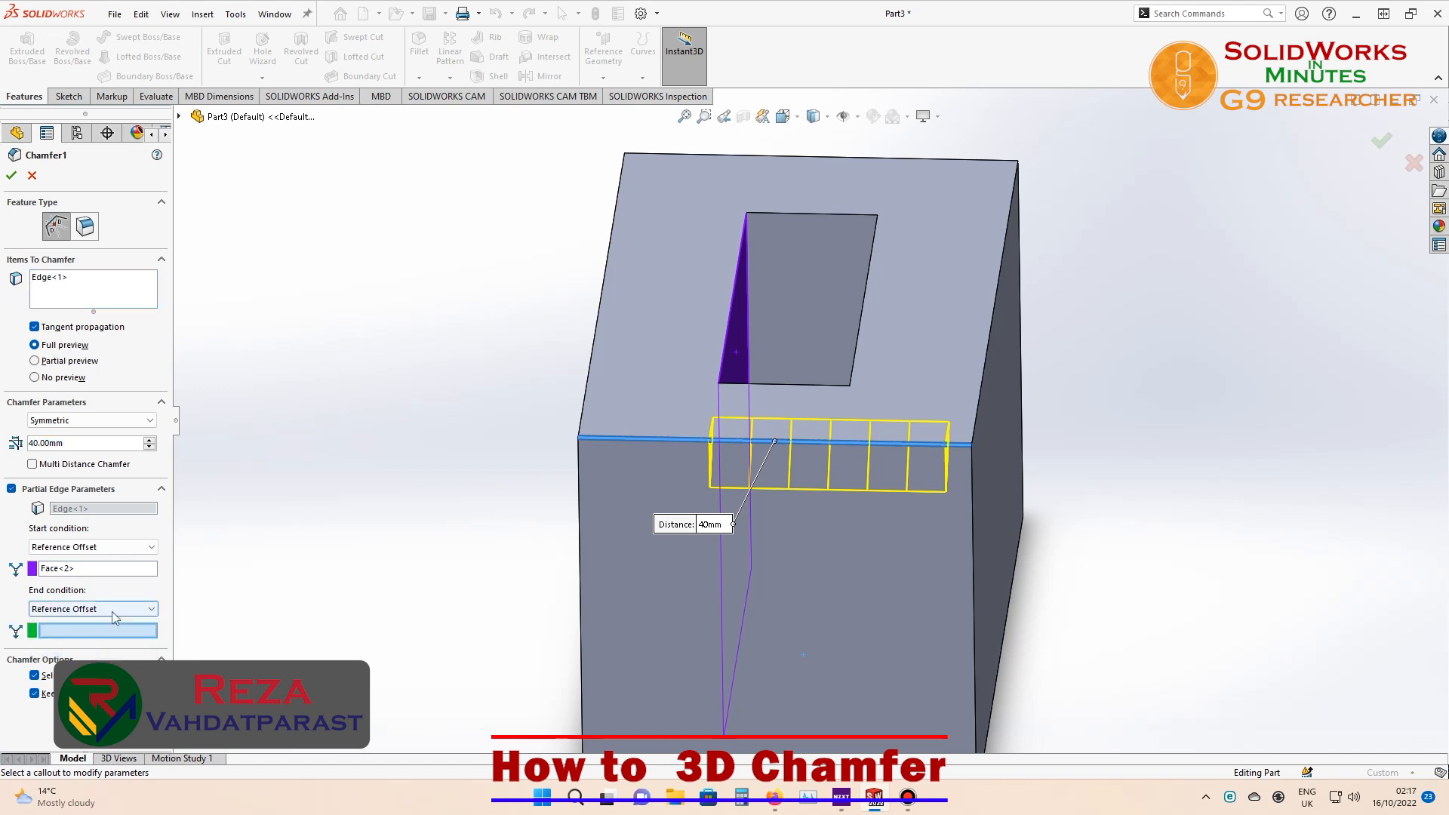
pyautogui.moveTo(332, 590); pyautogui.dragTo(566, 743, button='middle')
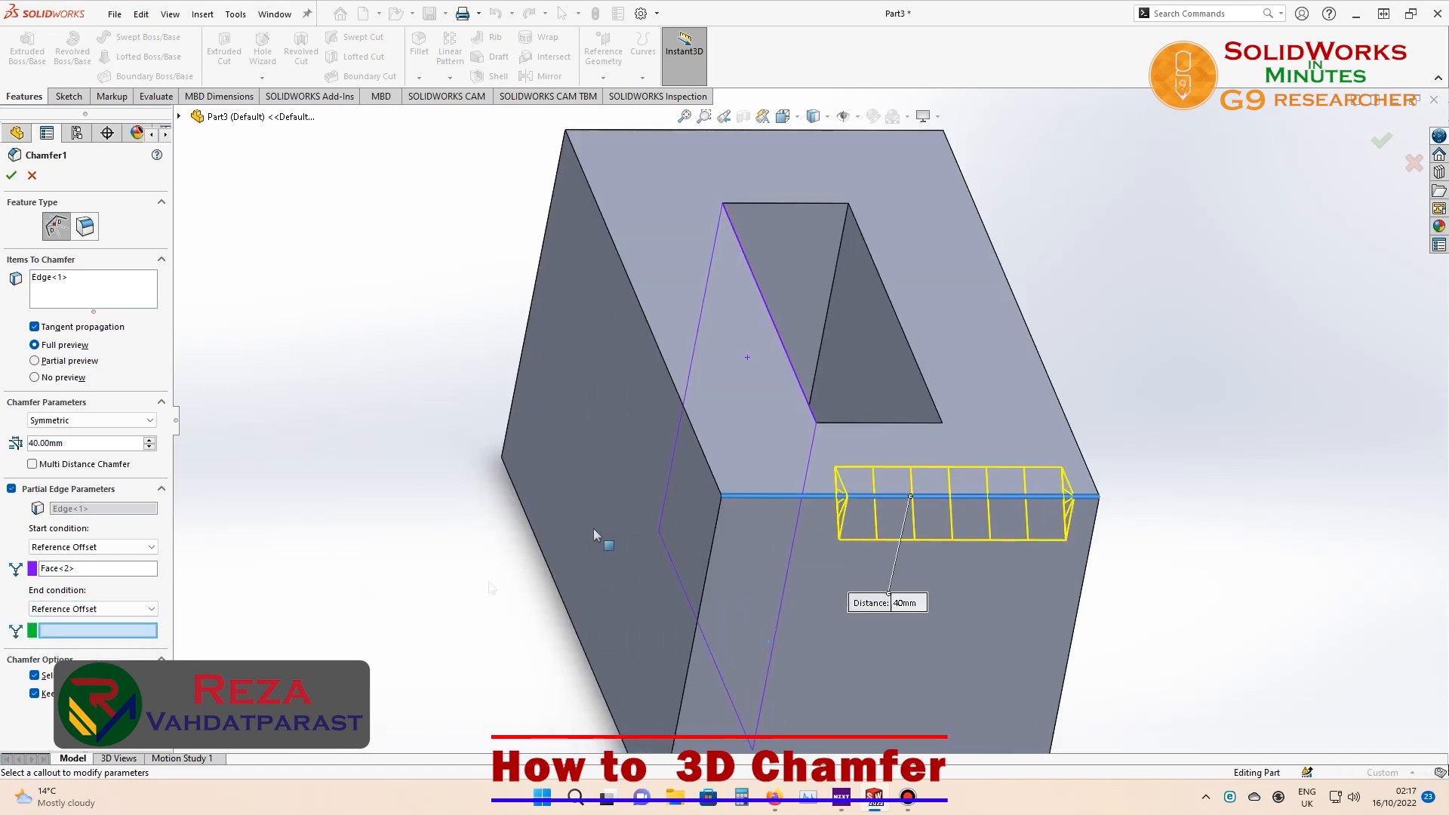
pyautogui.click(856, 379)
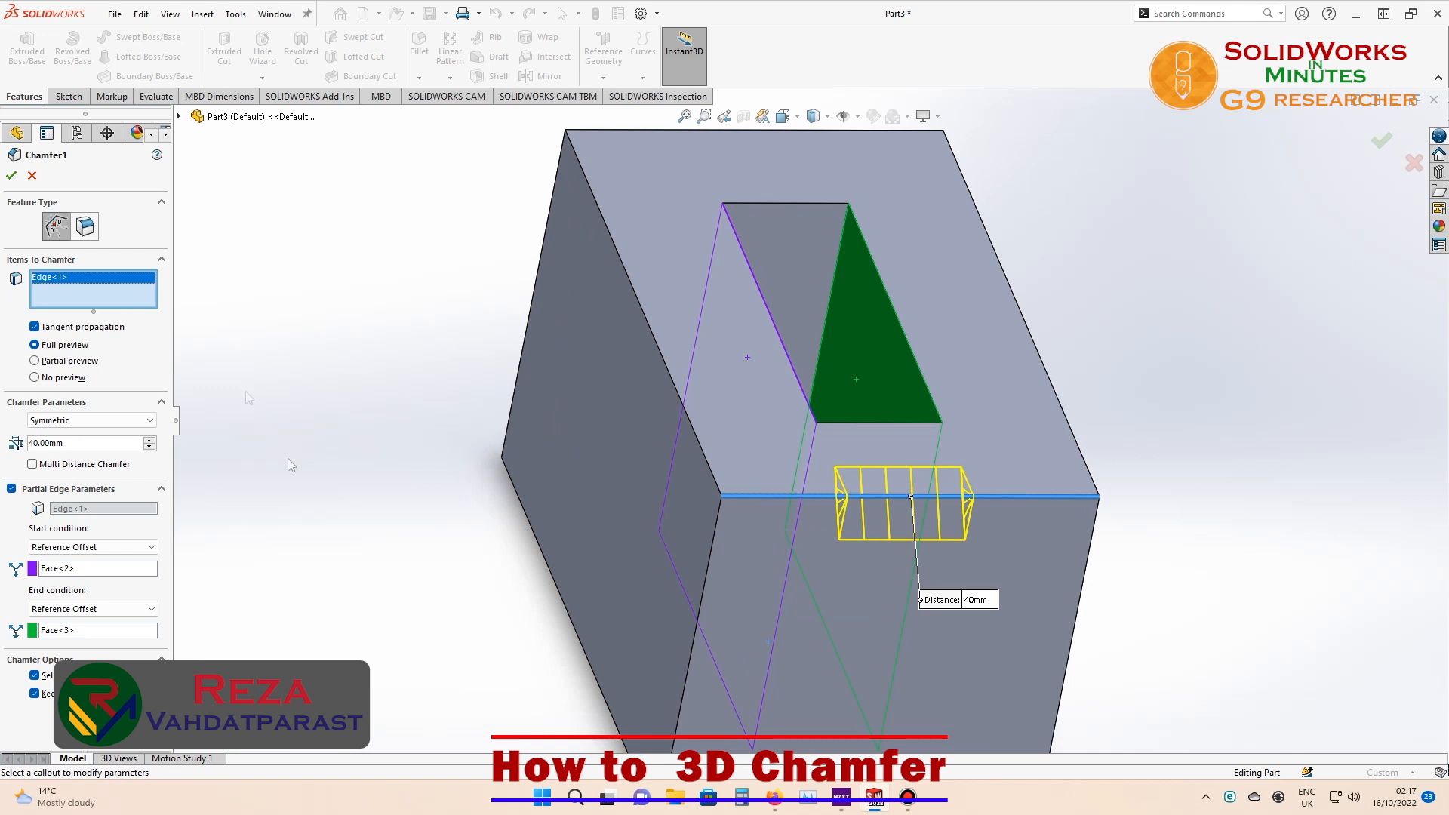
pyautogui.moveTo(332, 413); pyautogui.dragTo(182, 339, button='middle')
pyautogui.click(11, 176)
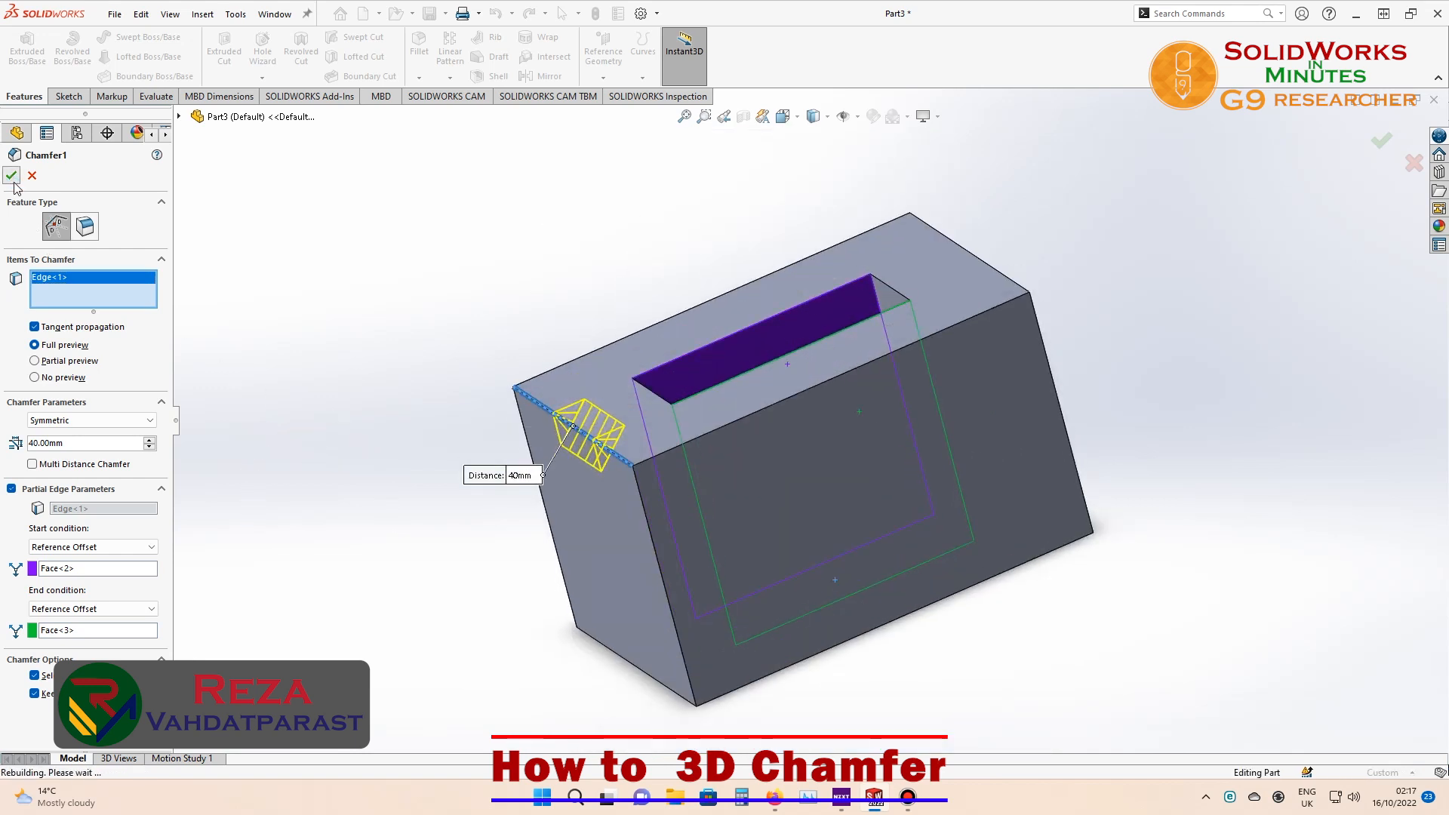
# - Start a Face Face chamfer with the block's top face as the first face set
pyautogui.scroll(-3, 831, 365)
pyautogui.scroll(-2, 830, 364)
pyautogui.moveTo(916, 336); pyautogui.dragTo(867, 336, button='middle')
pyautogui.scroll(3, 815, 411)
pyautogui.moveTo(407, 543); pyautogui.dragTo(509, 543, button='middle')
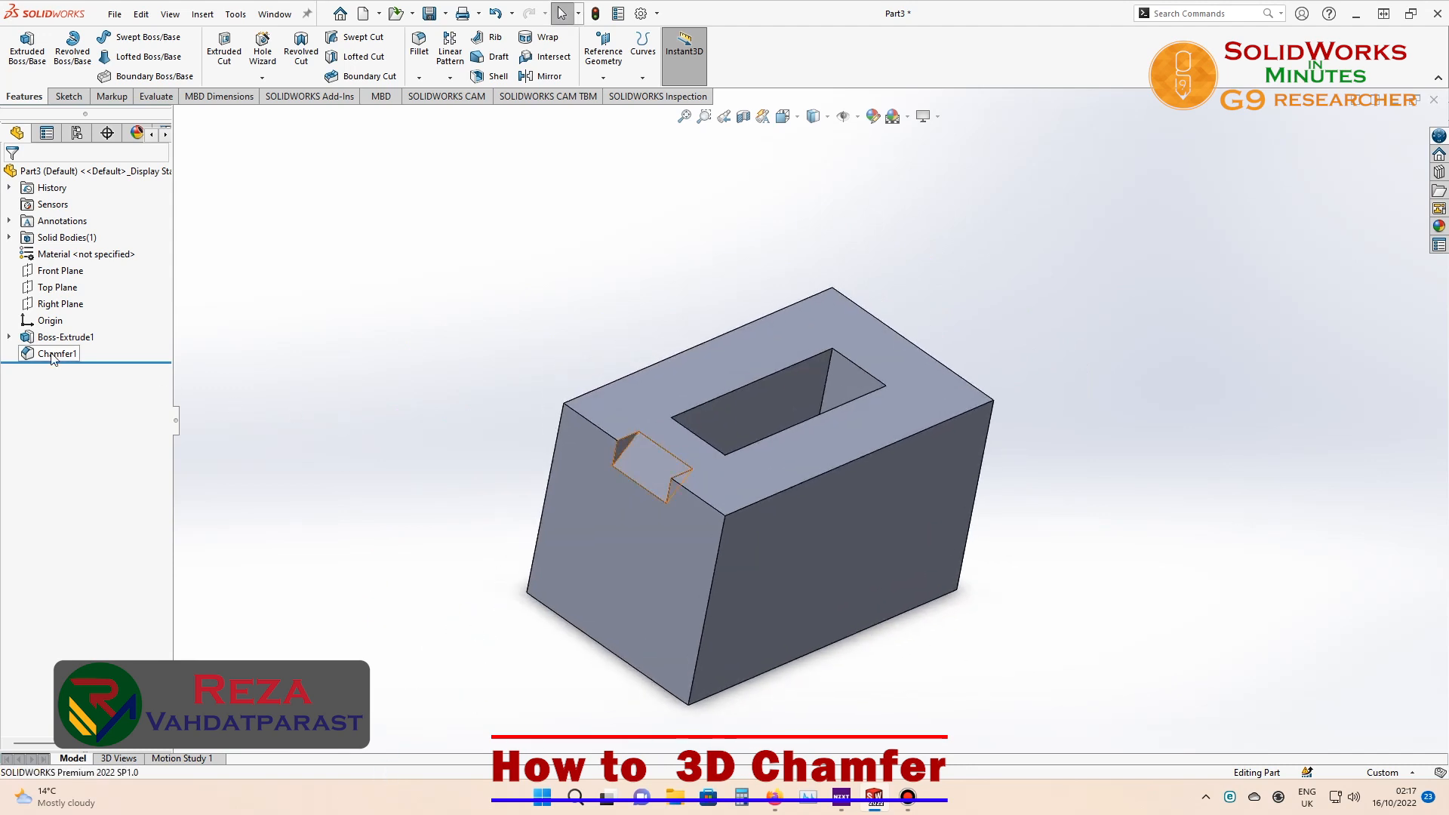
pyautogui.click(418, 77)
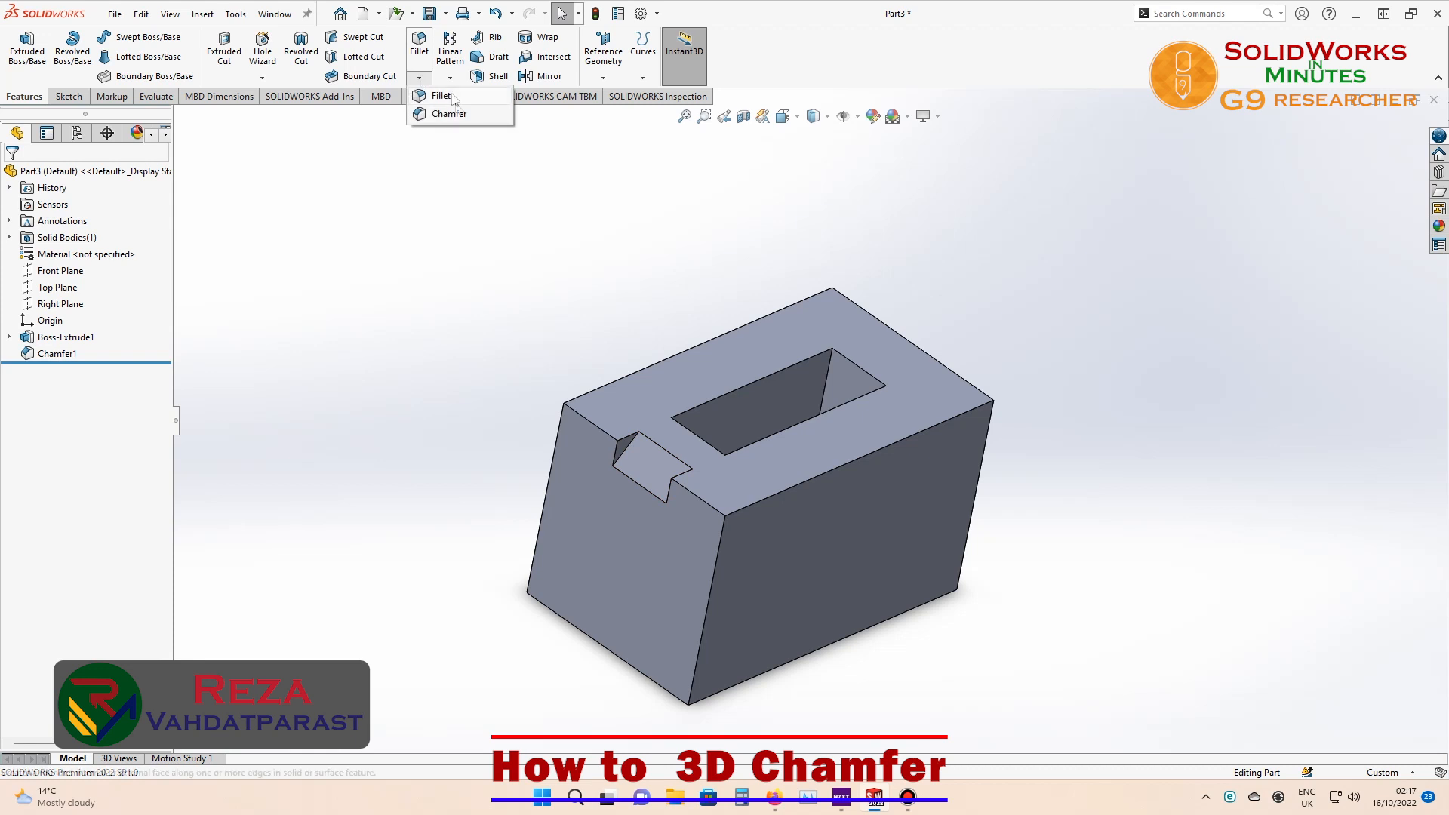
pyautogui.click(445, 113)
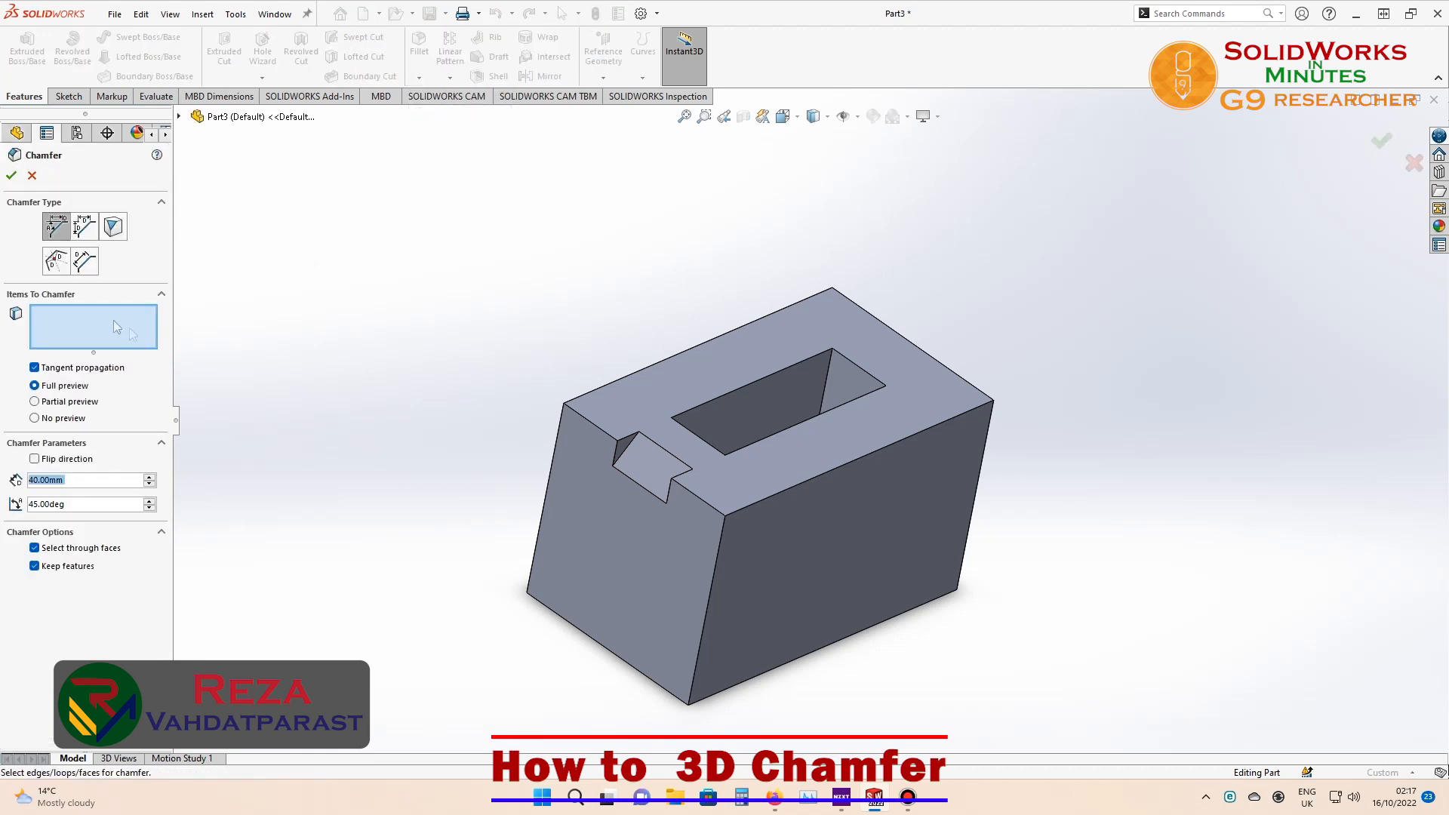
pyautogui.click(83, 263)
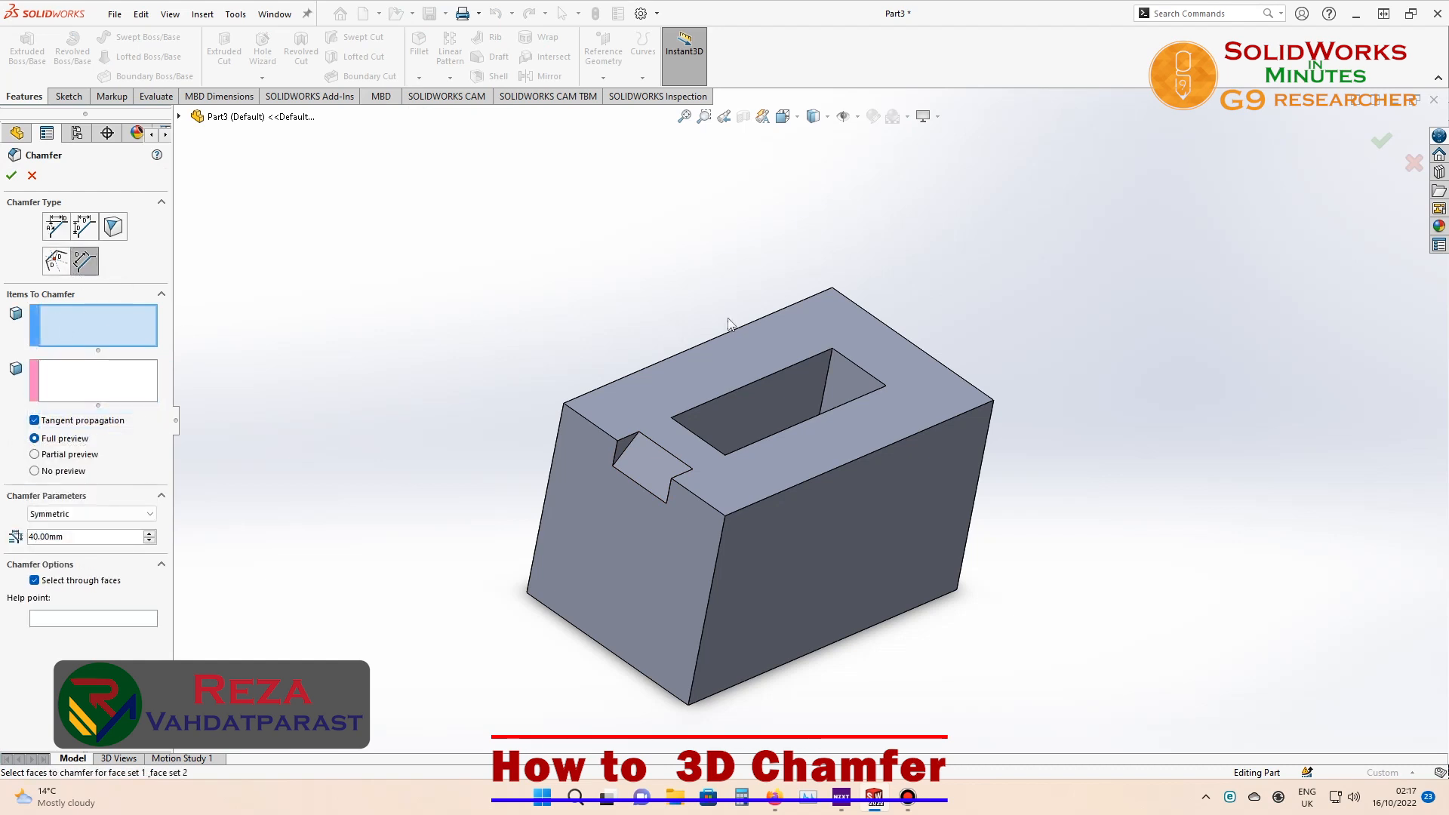
pyautogui.click(753, 341)
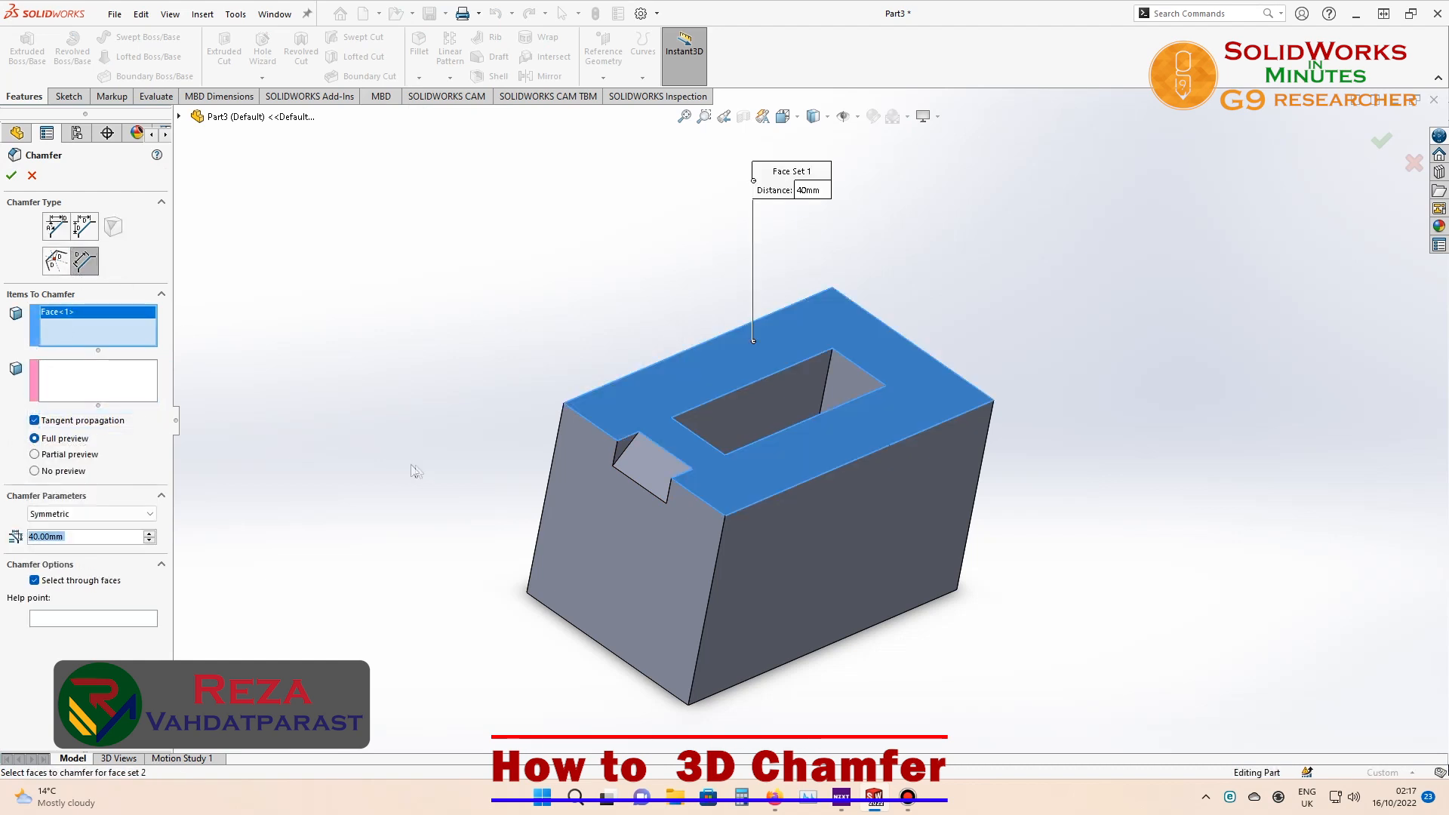
# - Fill the second face set with only the four inner walls of the opening, removing the outer side face
pyautogui.click(88, 385)
pyautogui.click(761, 410)
pyautogui.moveTo(505, 326); pyautogui.dragTo(766, 592, button='middle')
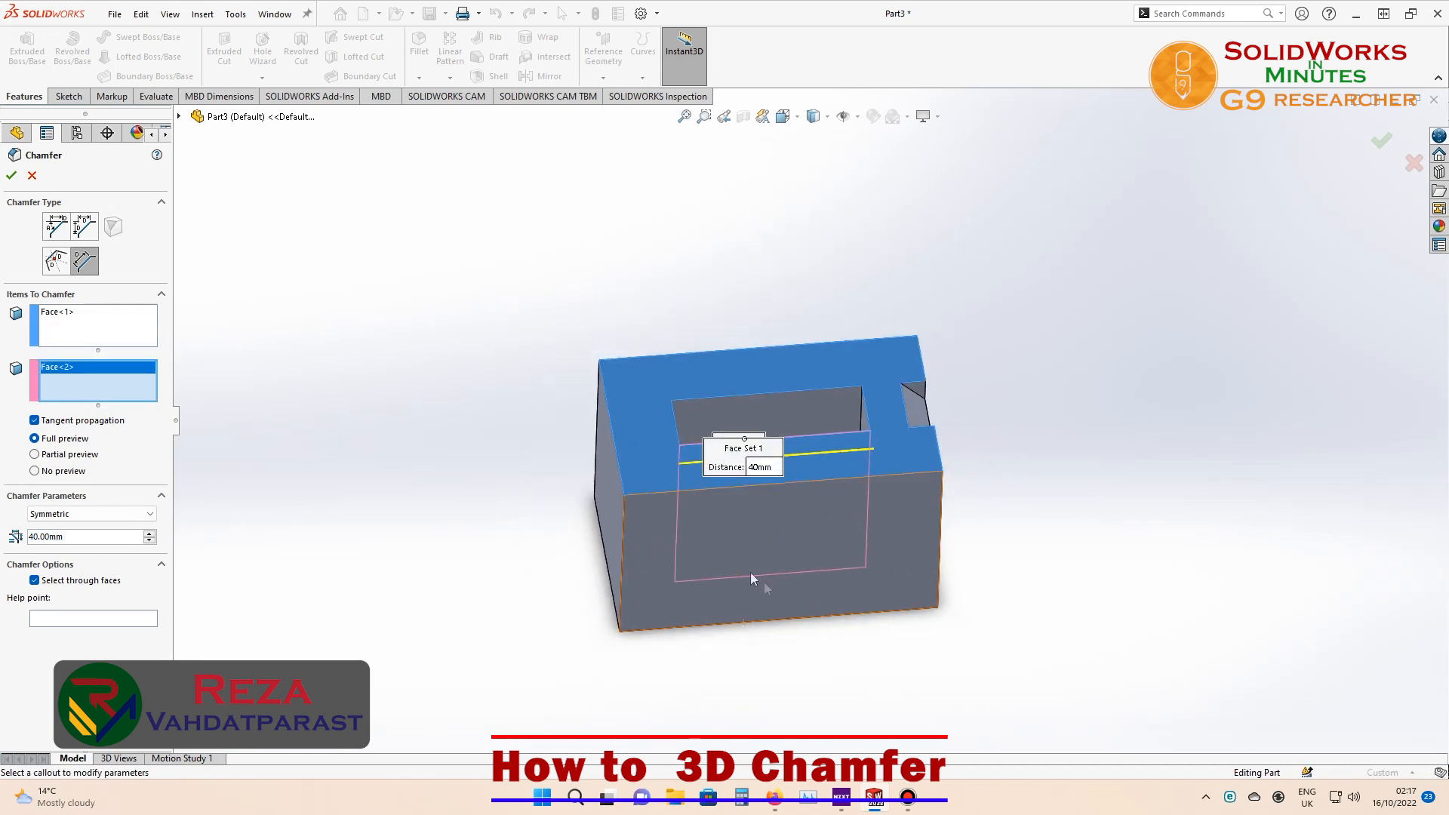
pyautogui.moveTo(456, 443); pyautogui.dragTo(337, 541, button='middle')
pyautogui.click(674, 447)
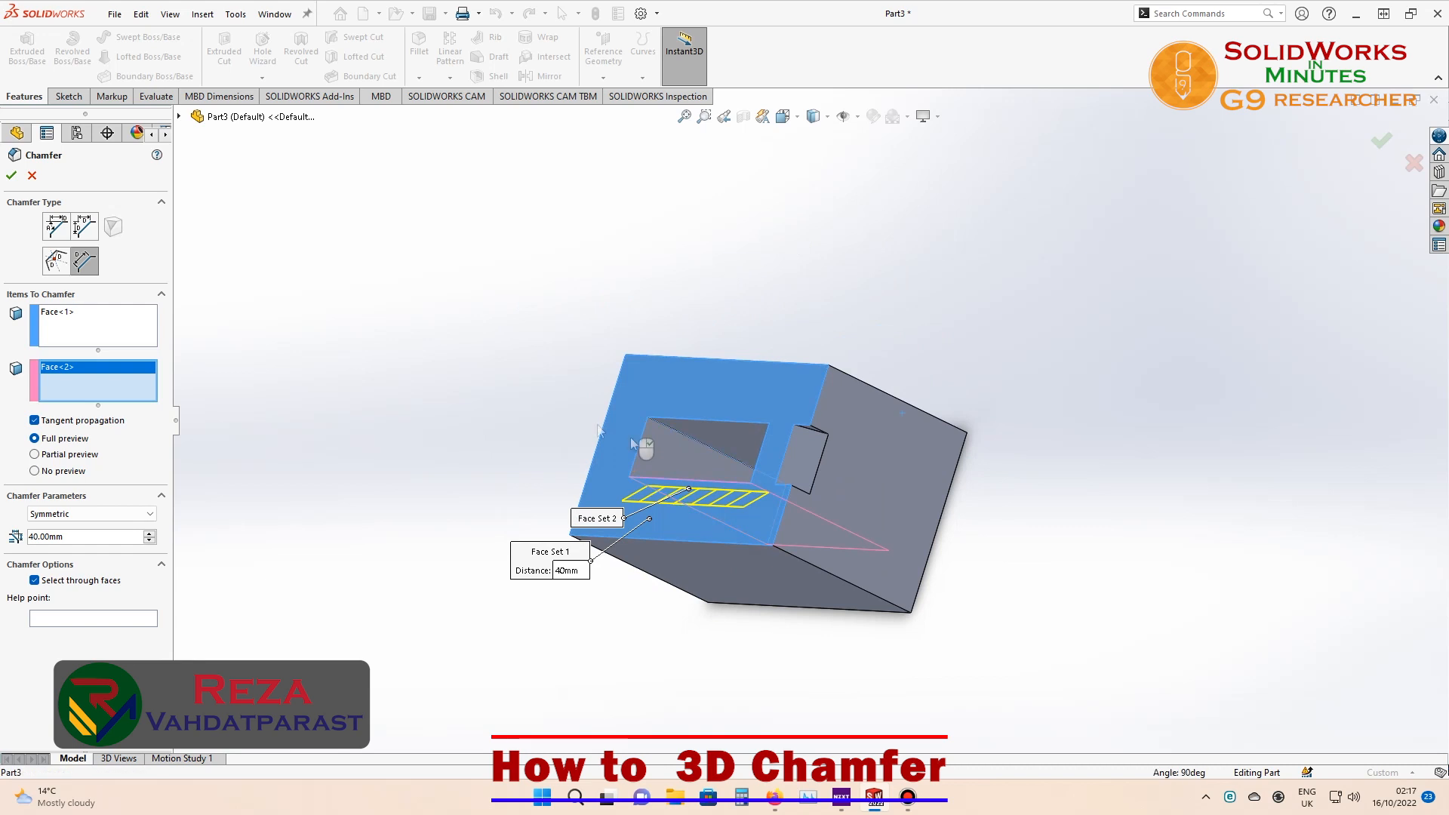
pyautogui.moveTo(517, 365); pyautogui.dragTo(679, 384, button='middle')
pyautogui.click(749, 420)
pyautogui.moveTo(495, 396); pyautogui.dragTo(826, 405, button='middle')
pyautogui.click(850, 409)
pyautogui.click(640, 504)
pyautogui.moveTo(410, 511); pyautogui.dragTo(297, 549, button='middle')
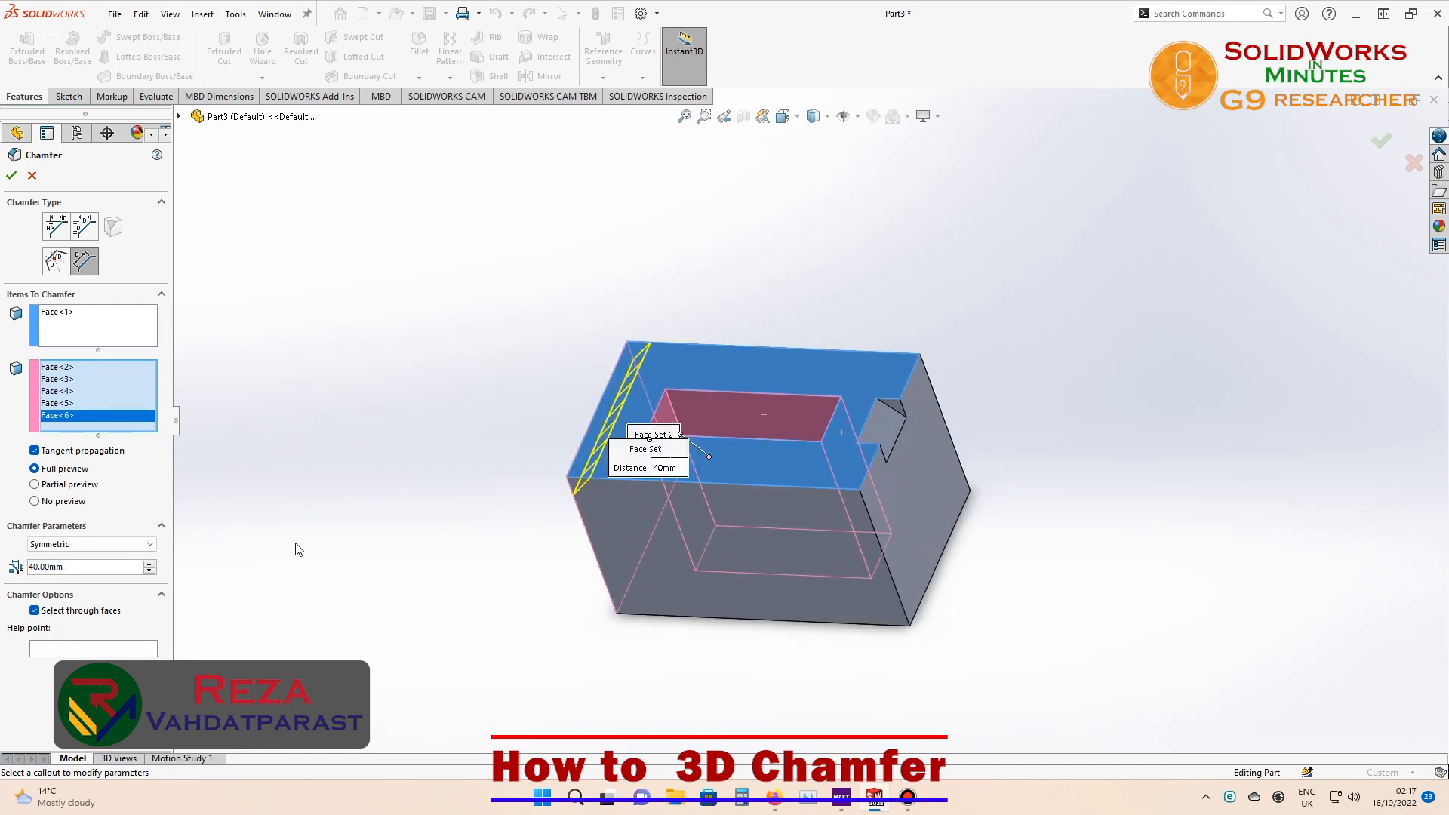
pyautogui.press('Delete')
pyautogui.moveTo(320, 426); pyautogui.dragTo(258, 427, button='middle')
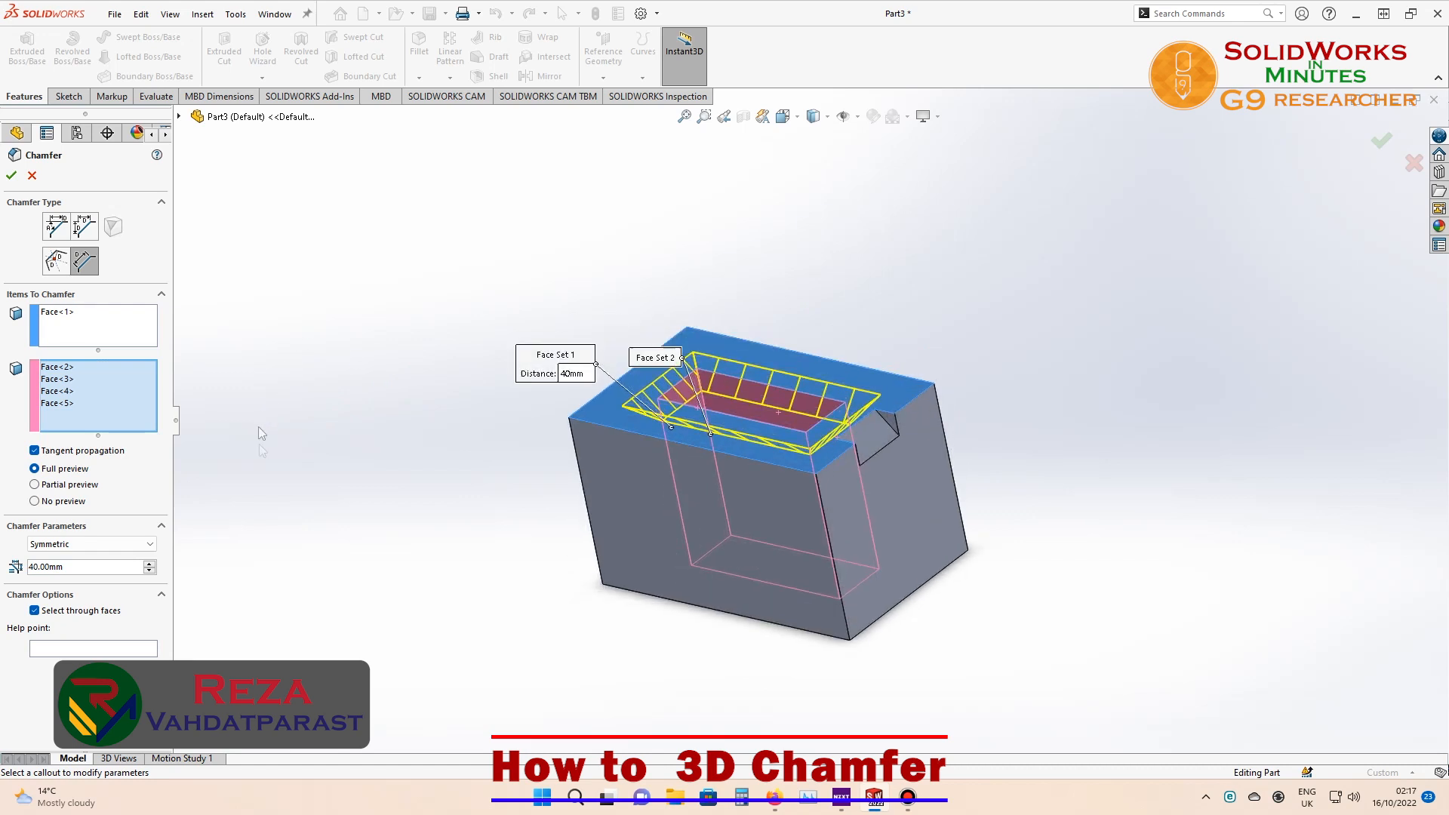
# - Create the chamfer around the opening with the Symmetric method and a 40 mm distance
pyautogui.click(144, 544)
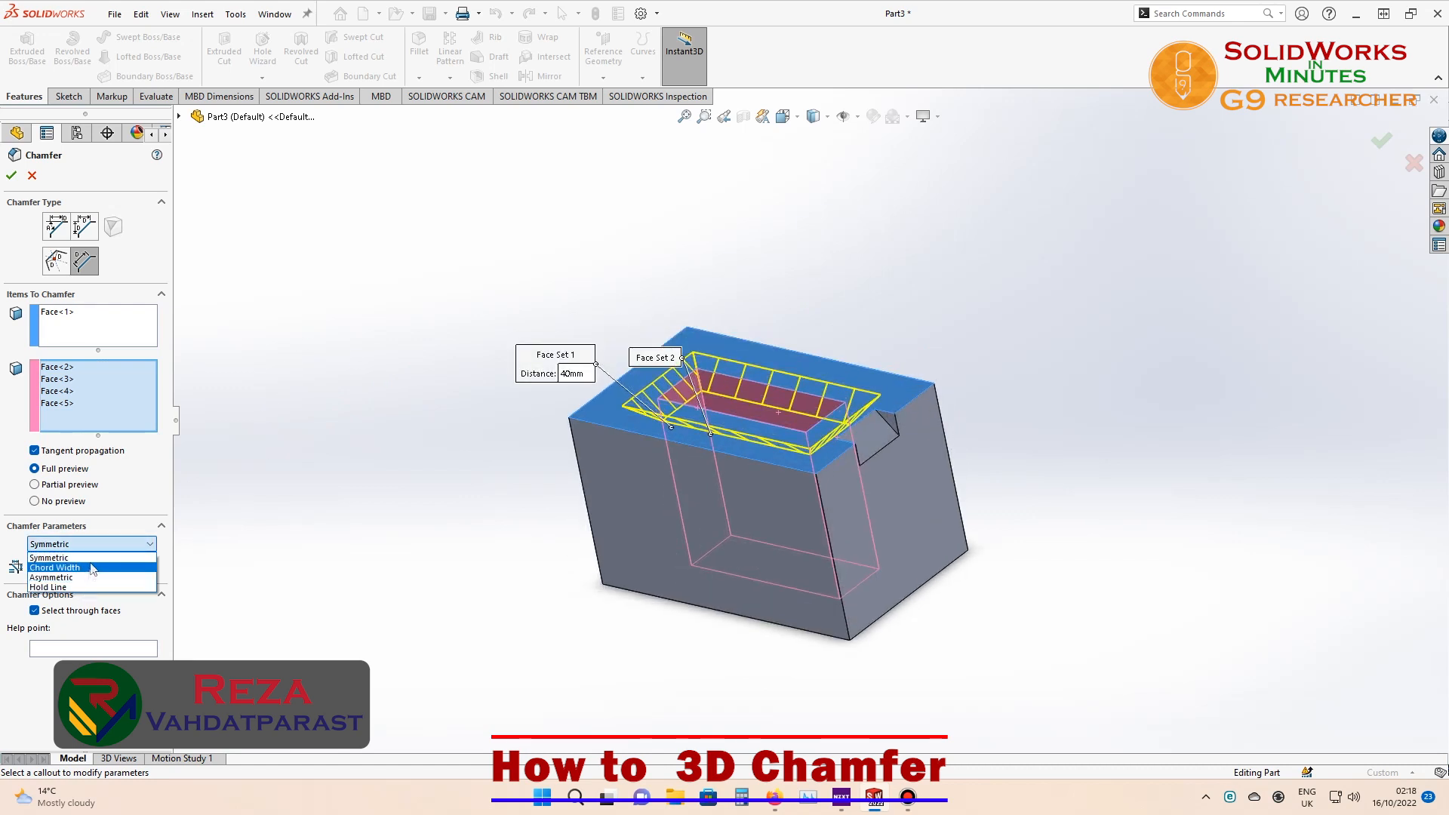
pyautogui.click(112, 545)
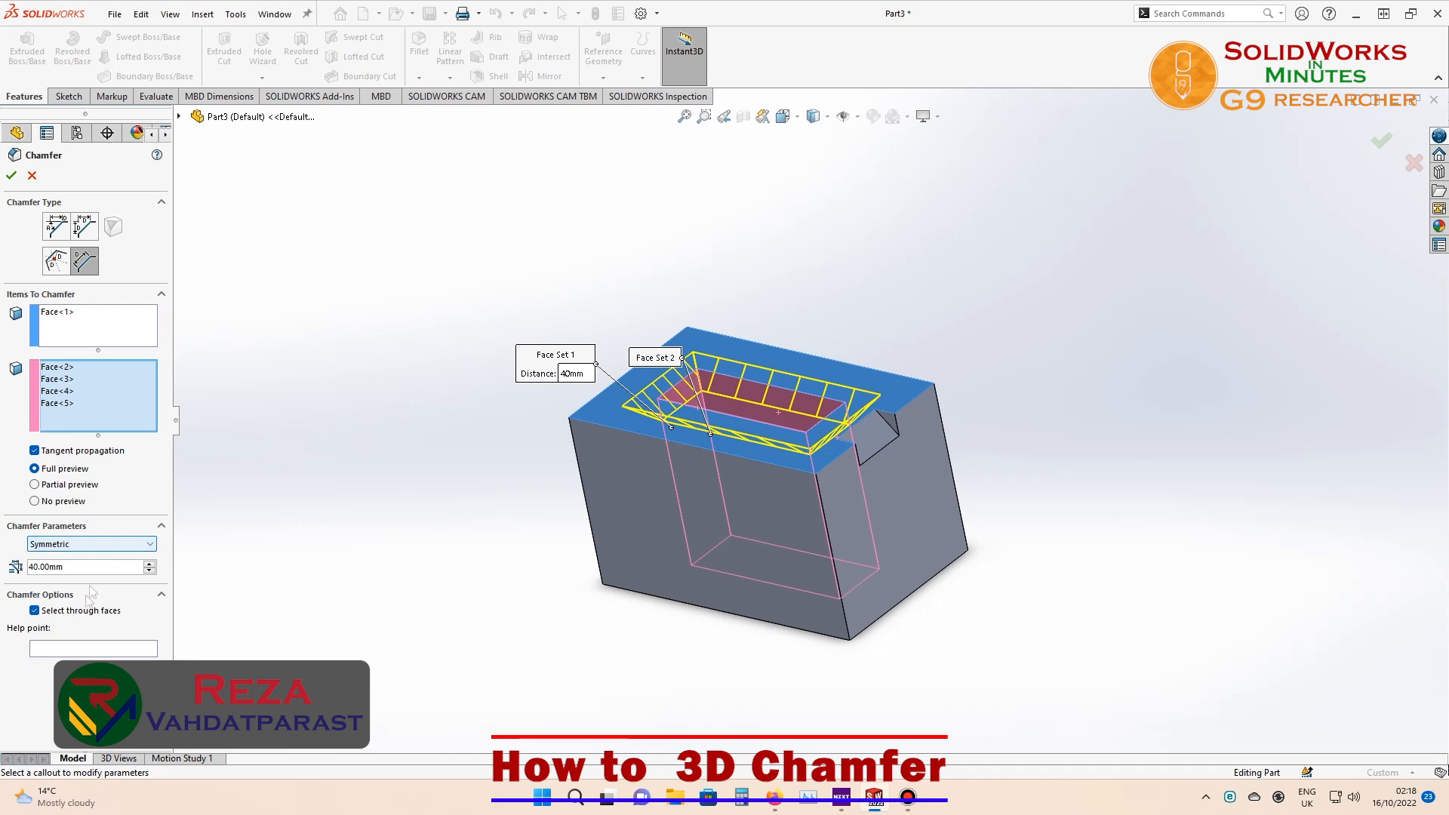
pyautogui.click(12, 177)
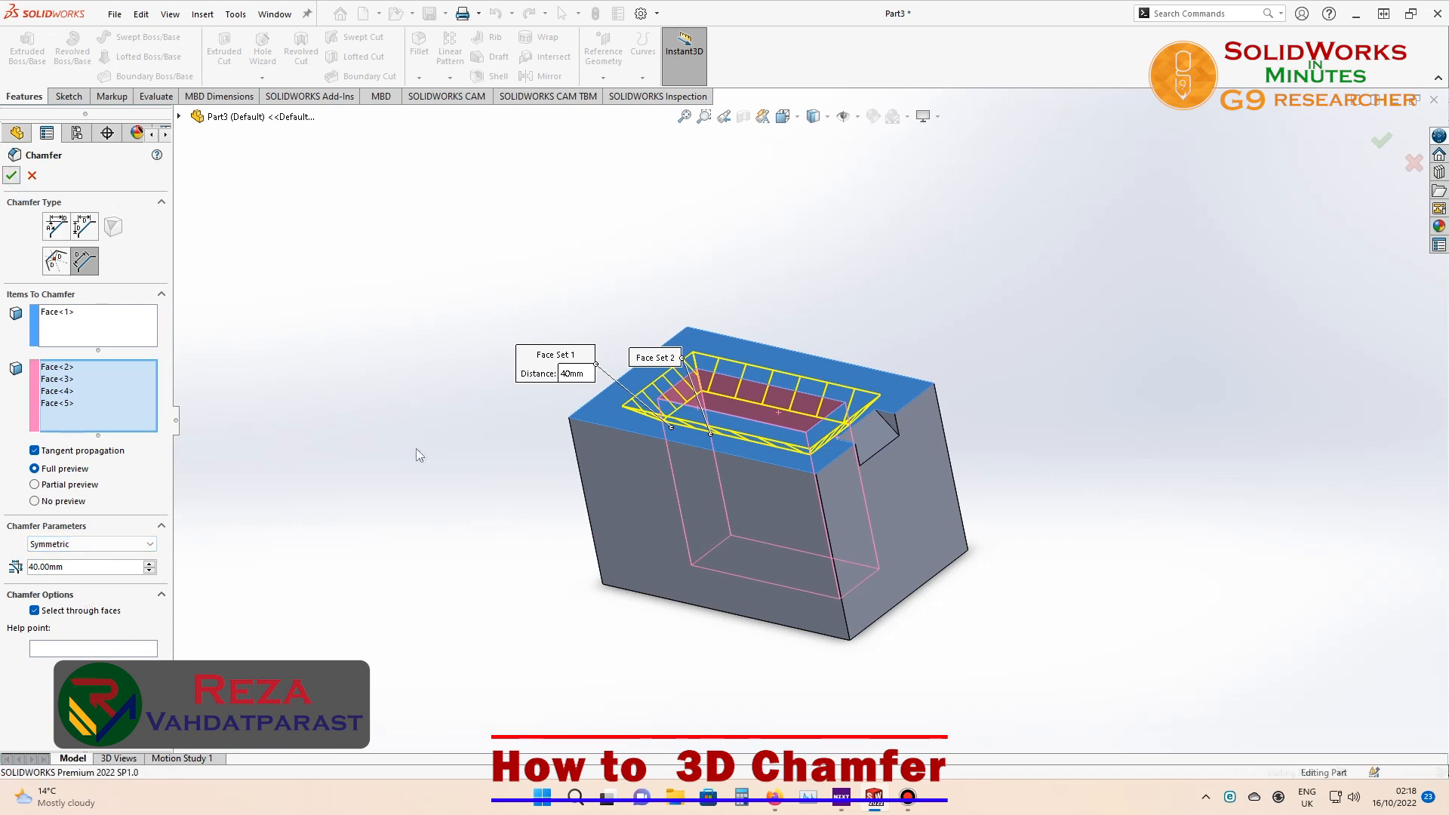
# - Start another Chamfer and set its type to Vertex
pyautogui.moveTo(495, 492); pyautogui.dragTo(515, 521, button='middle')
pyautogui.scroll(-5, 701, 422)
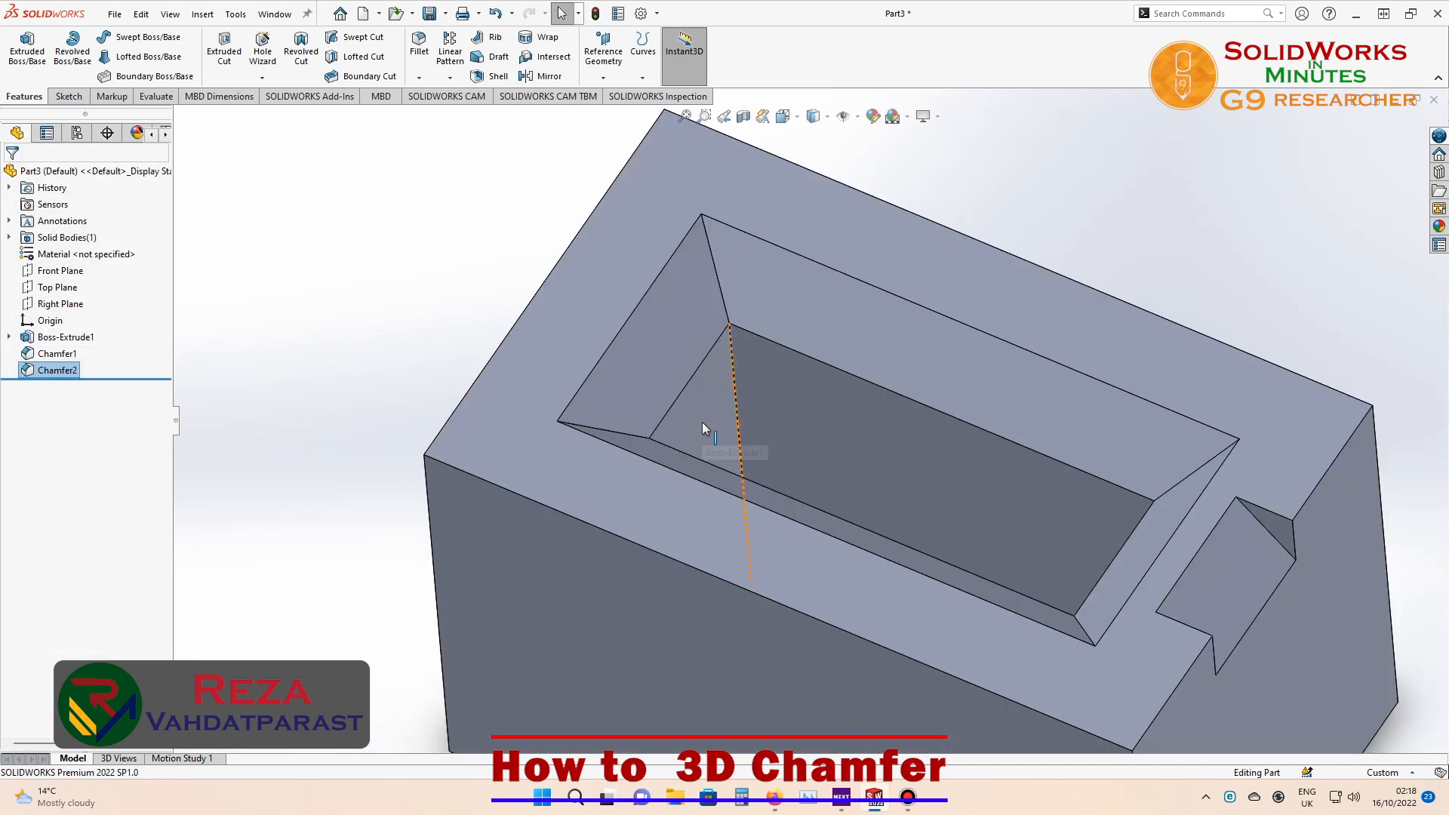
pyautogui.scroll(5, 702, 423)
pyautogui.moveTo(502, 409); pyautogui.dragTo(483, 492, button='middle')
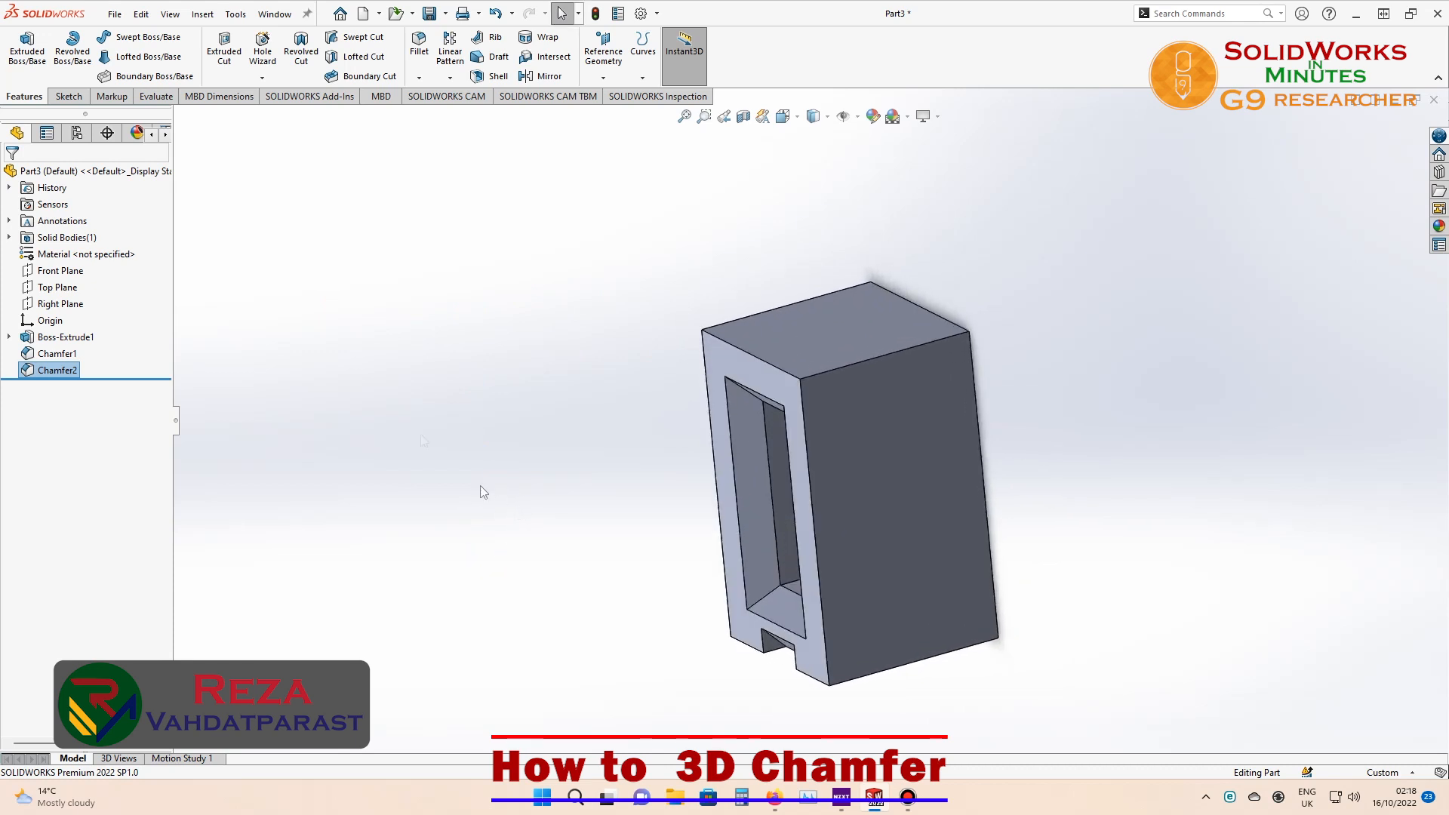
pyautogui.click(420, 78)
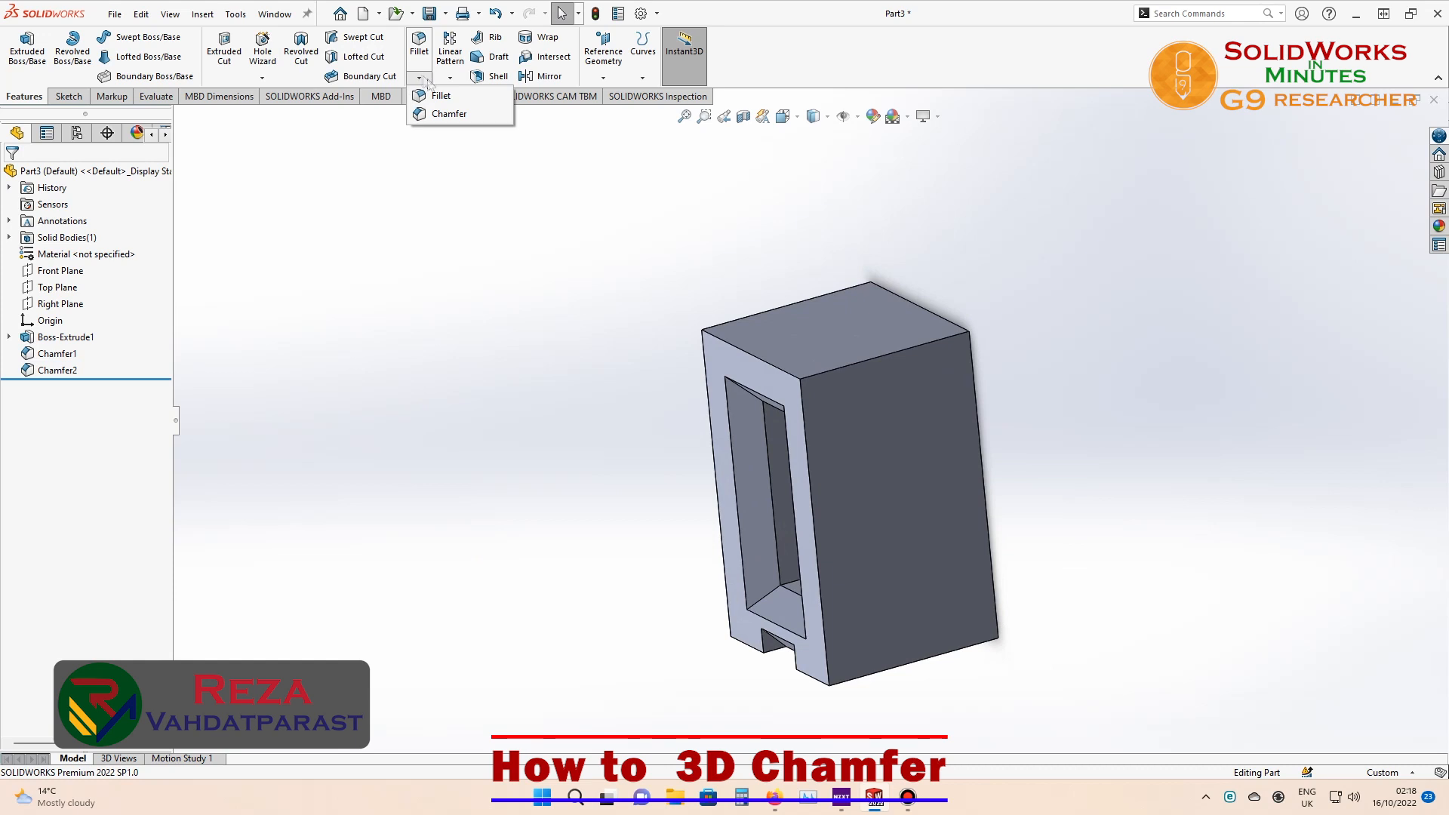
pyautogui.click(496, 117)
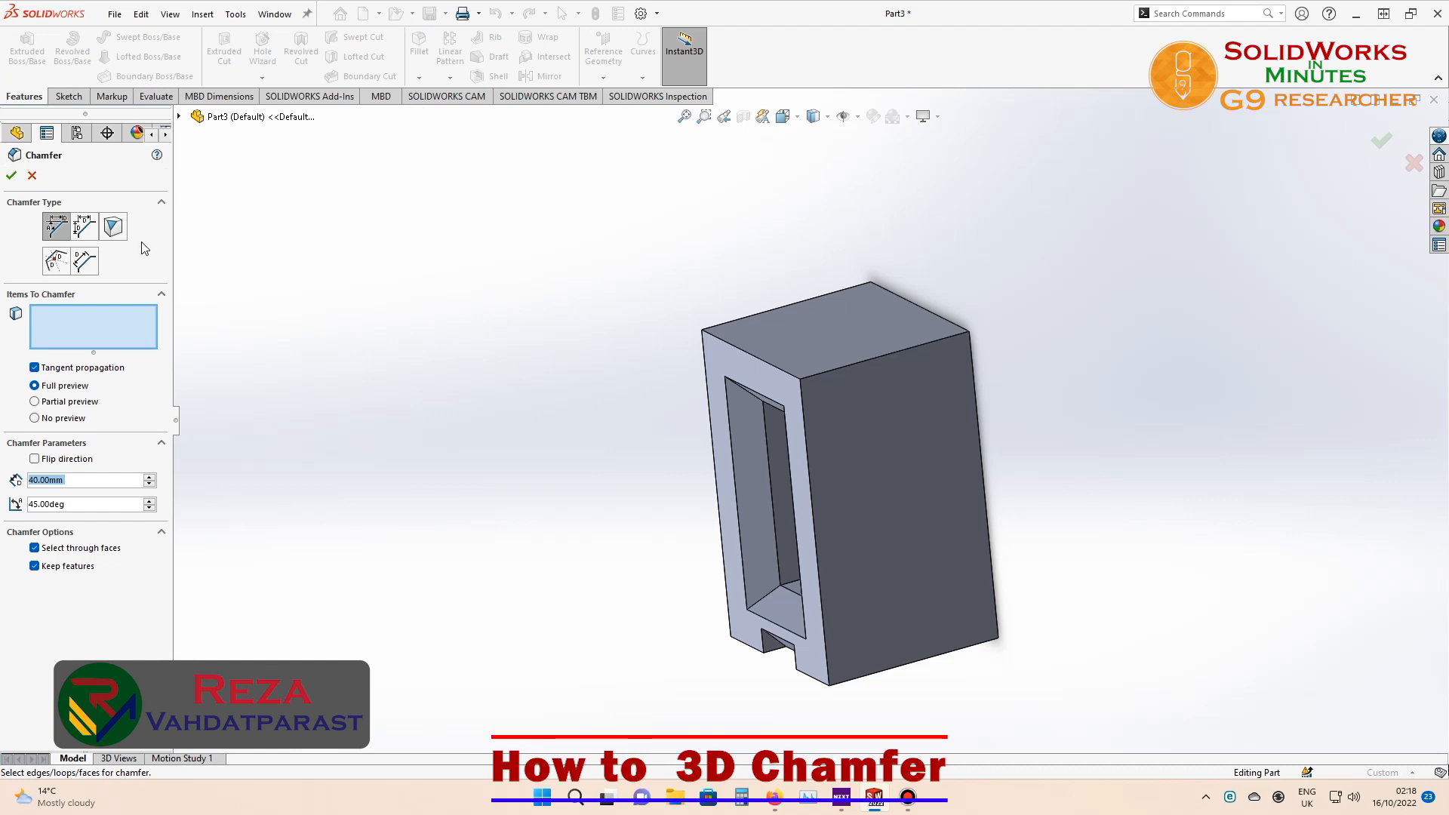
pyautogui.click(86, 262)
pyautogui.click(55, 265)
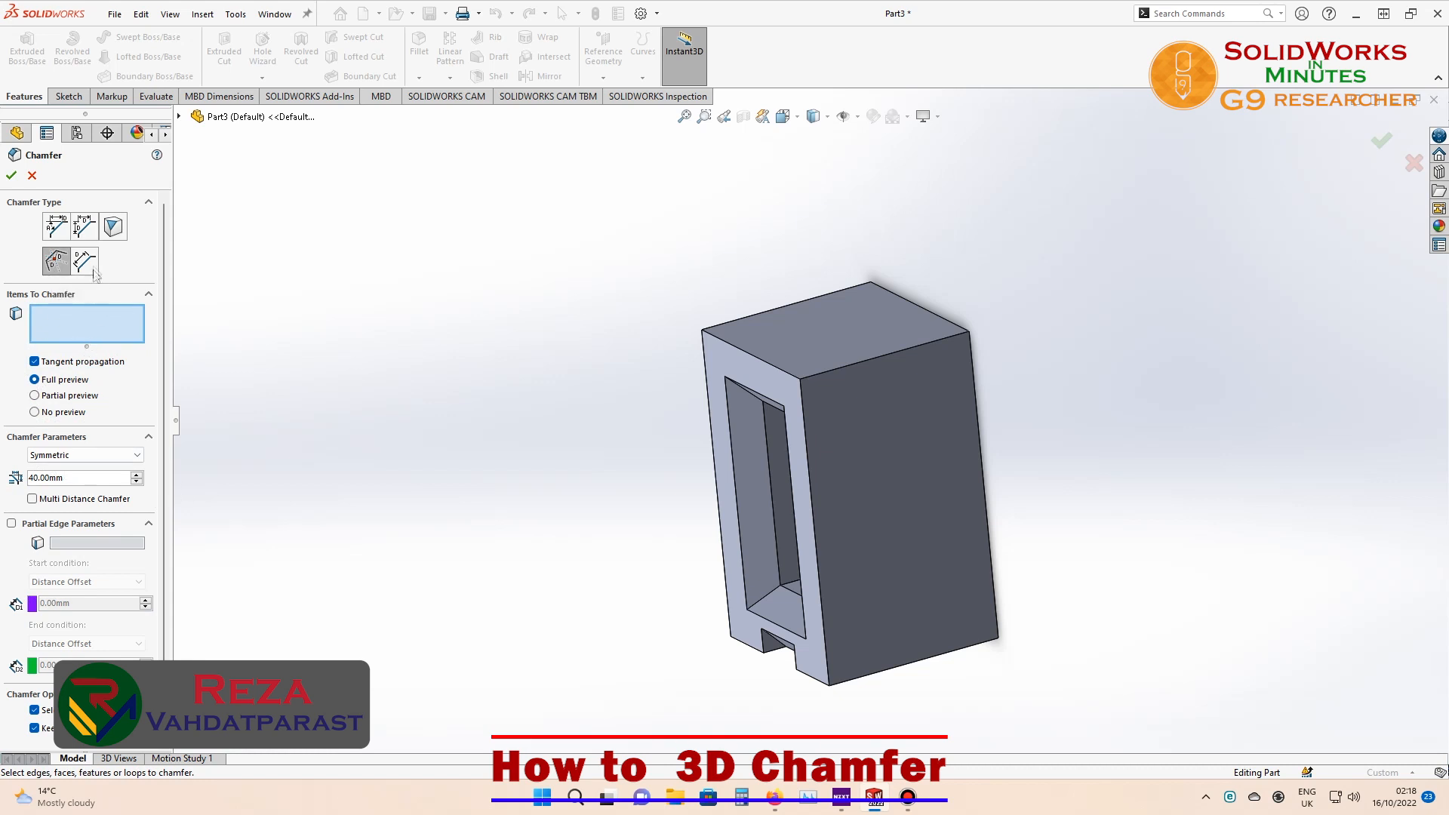
pyautogui.click(84, 262)
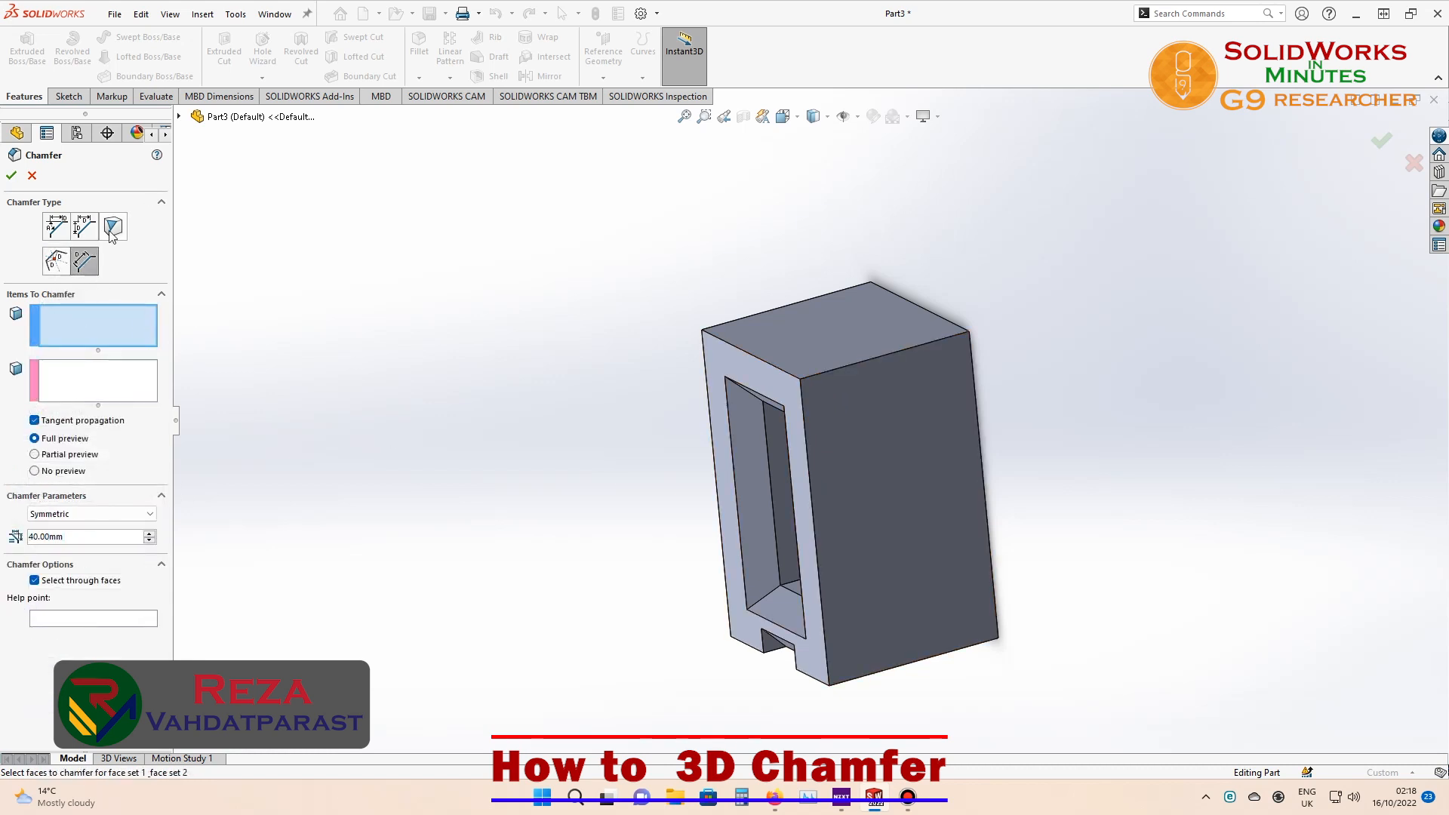
pyautogui.click(111, 234)
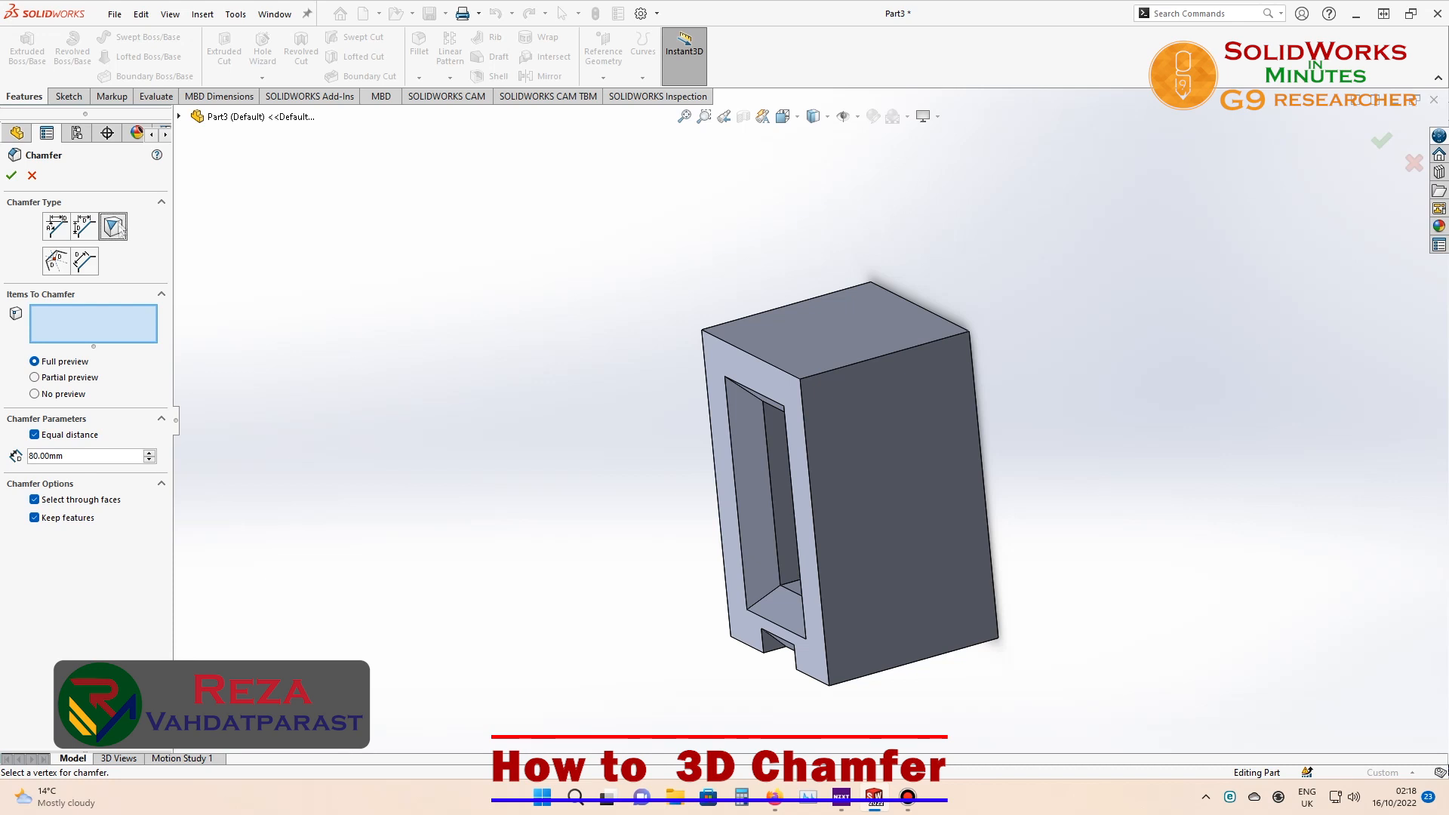
# - Select the corner vertex on the block's unchamfered opening side, at the end away from the notch, after trying the adjacent corner
pyautogui.moveTo(631, 325); pyautogui.dragTo(668, 445, button='middle')
pyautogui.click(795, 395)
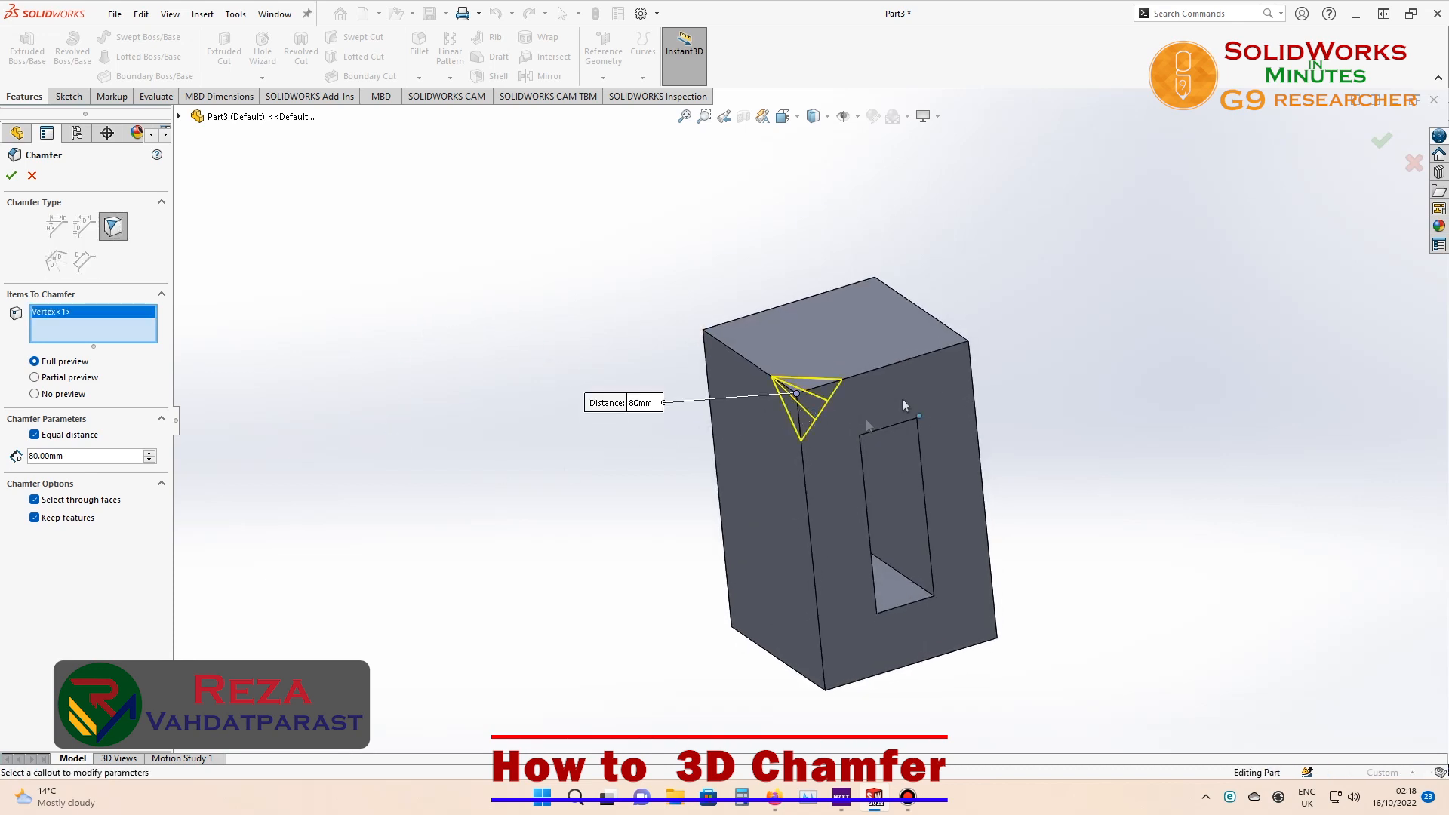
pyautogui.click(970, 342)
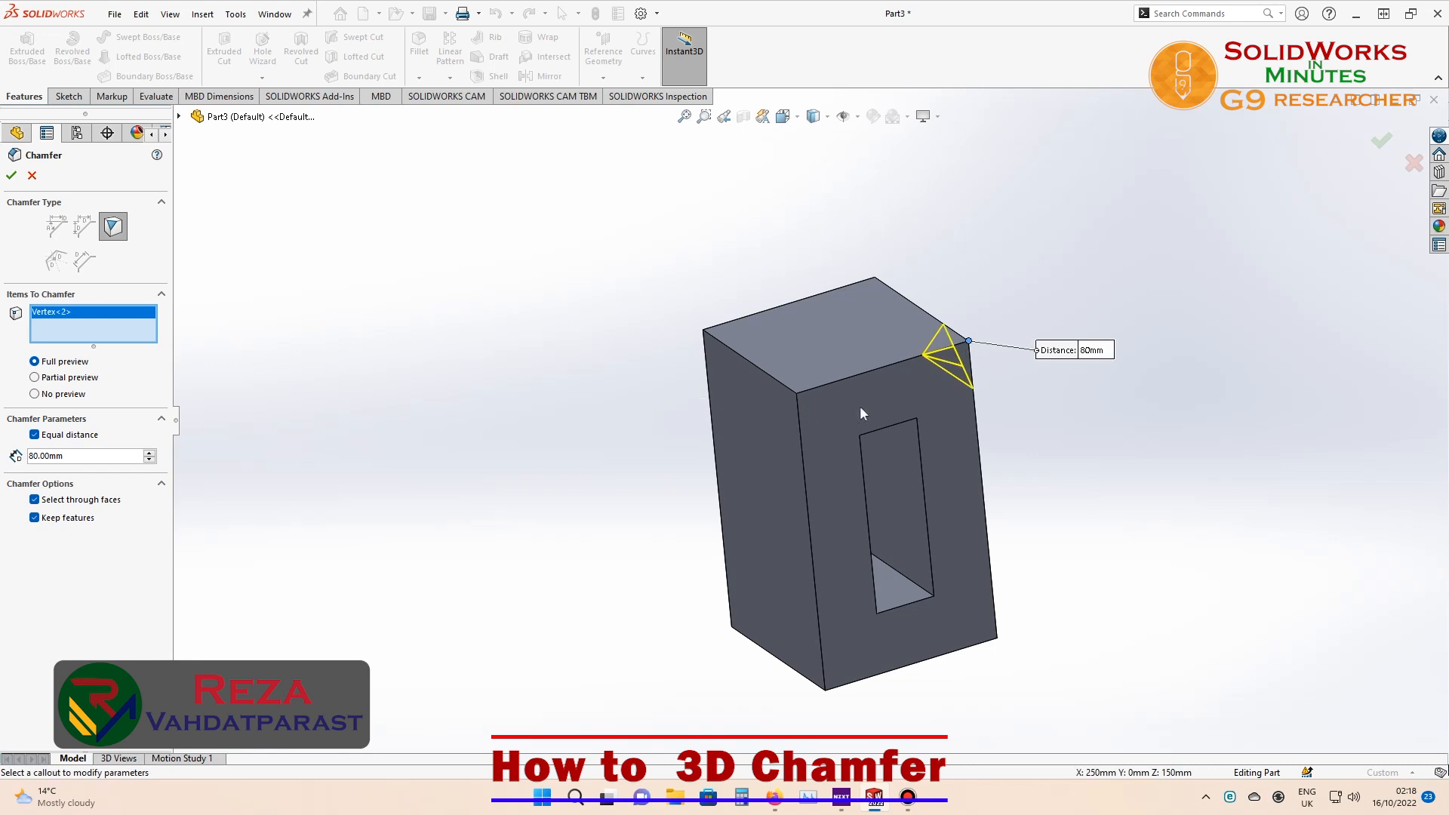
pyautogui.click(797, 394)
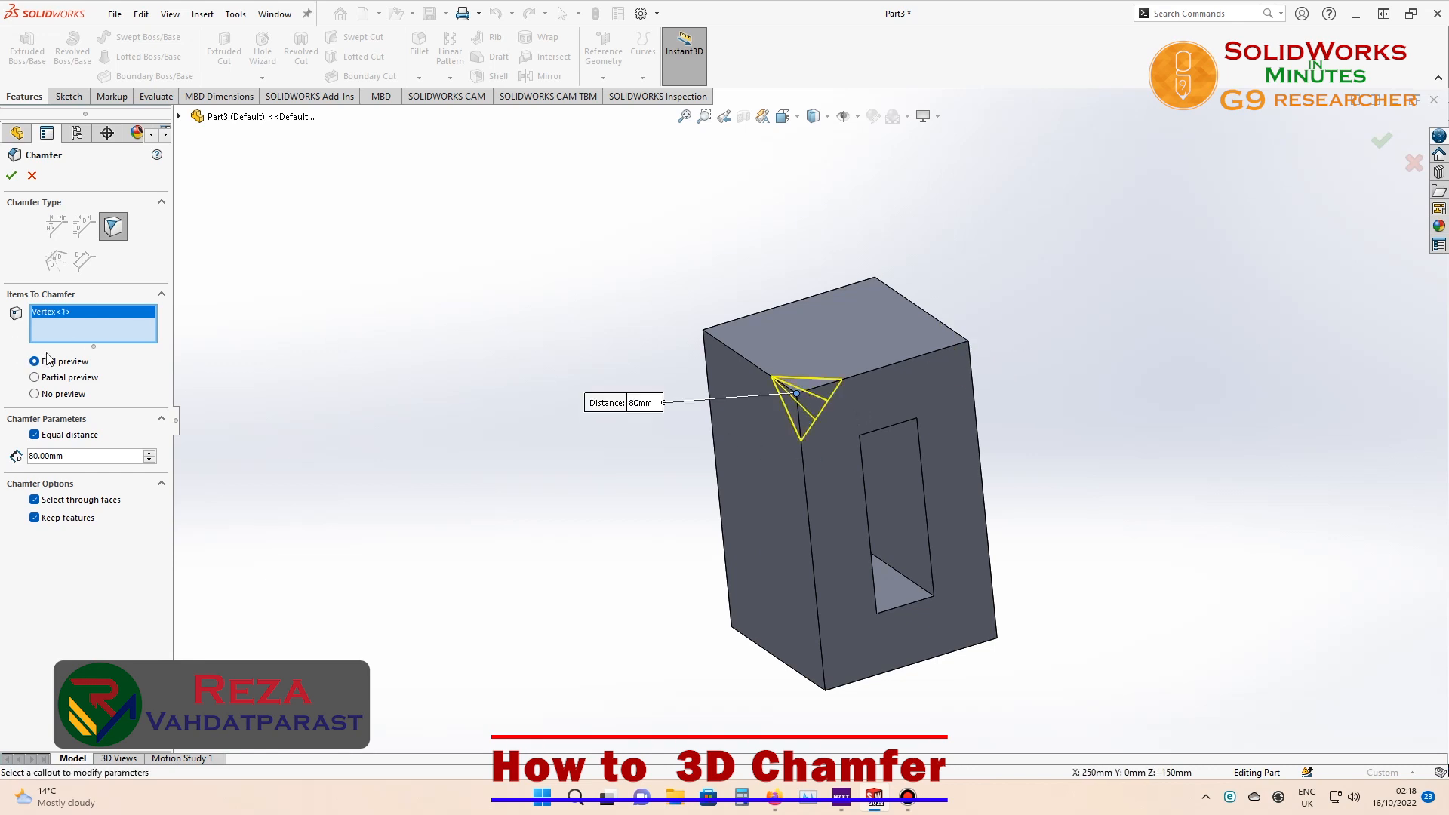
# - Set the vertex chamfer's equal distance to 50 mm and create it
pyautogui.click(150, 460)
pyautogui.click(149, 460)
pyautogui.click(149, 460)
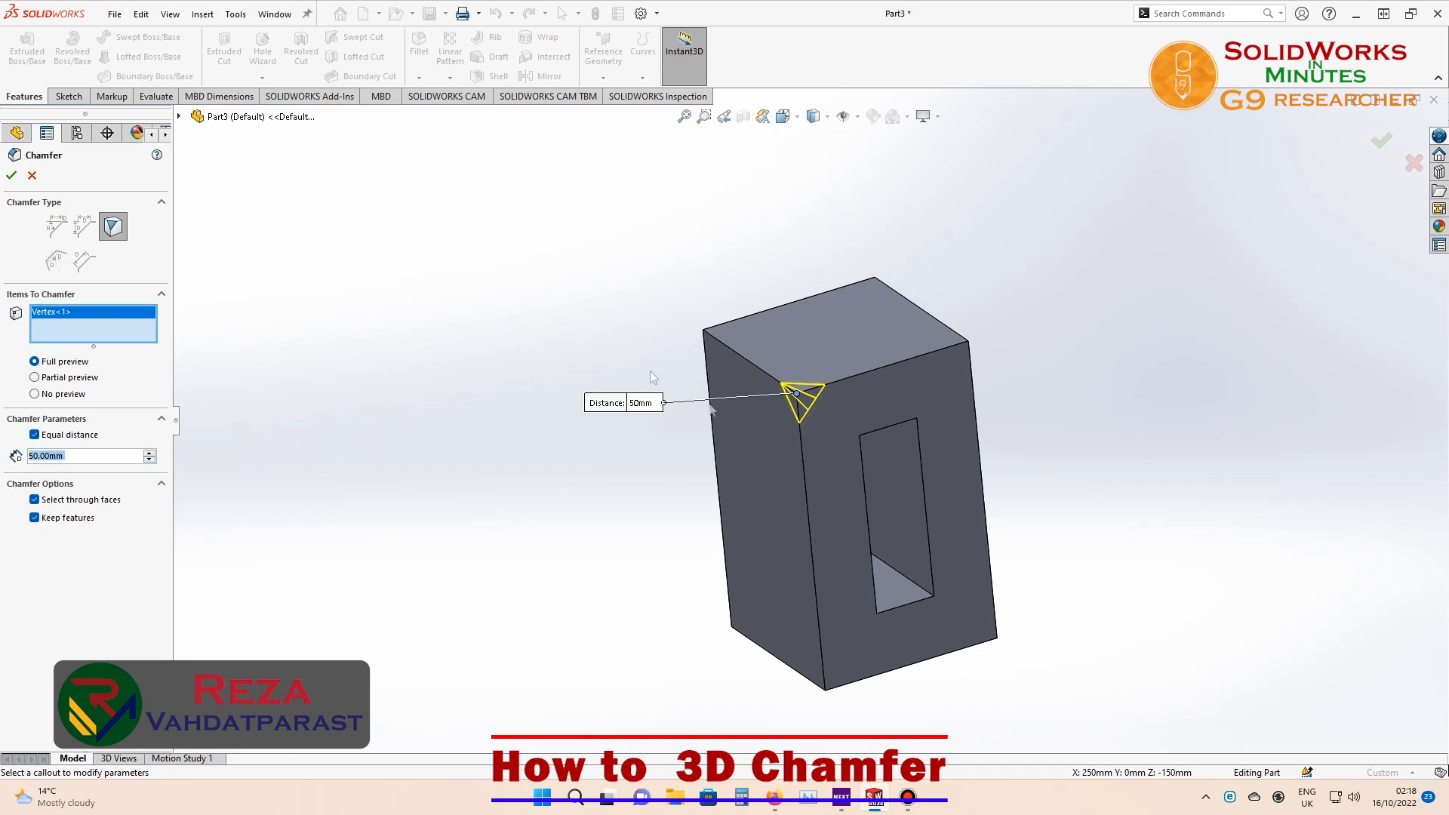
pyautogui.scroll(-3, 807, 414)
pyautogui.moveTo(699, 413); pyautogui.dragTo(624, 471, button='middle')
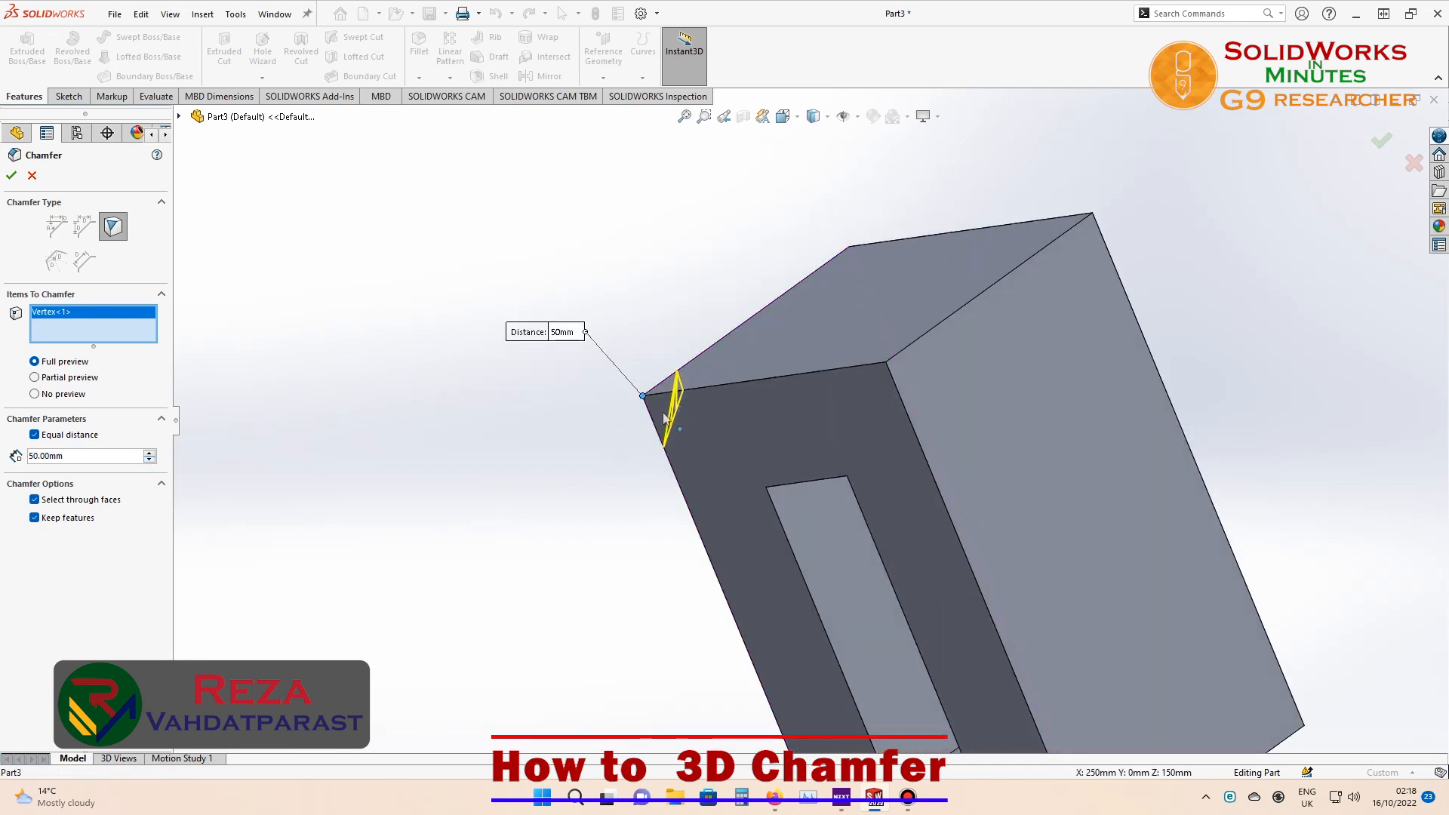
pyautogui.click(11, 180)
# - Start another Vertex chamfer on the corner of the chamfered opening side that lies diagonally opposite the existing vertex chamfer
pyautogui.moveTo(454, 425); pyautogui.dragTo(632, 377, button='middle')
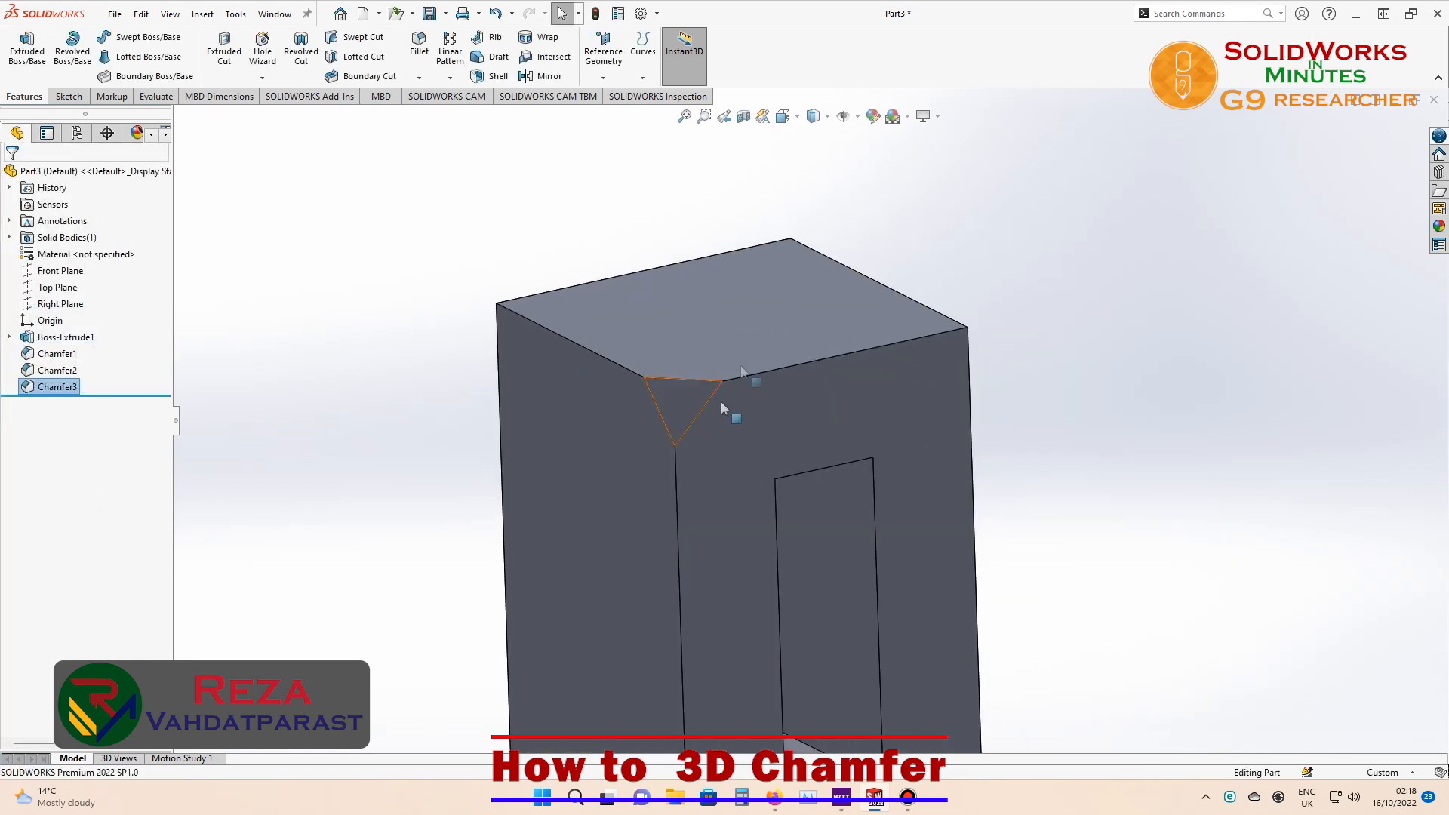
pyautogui.moveTo(348, 466); pyautogui.dragTo(180, 382, button='middle')
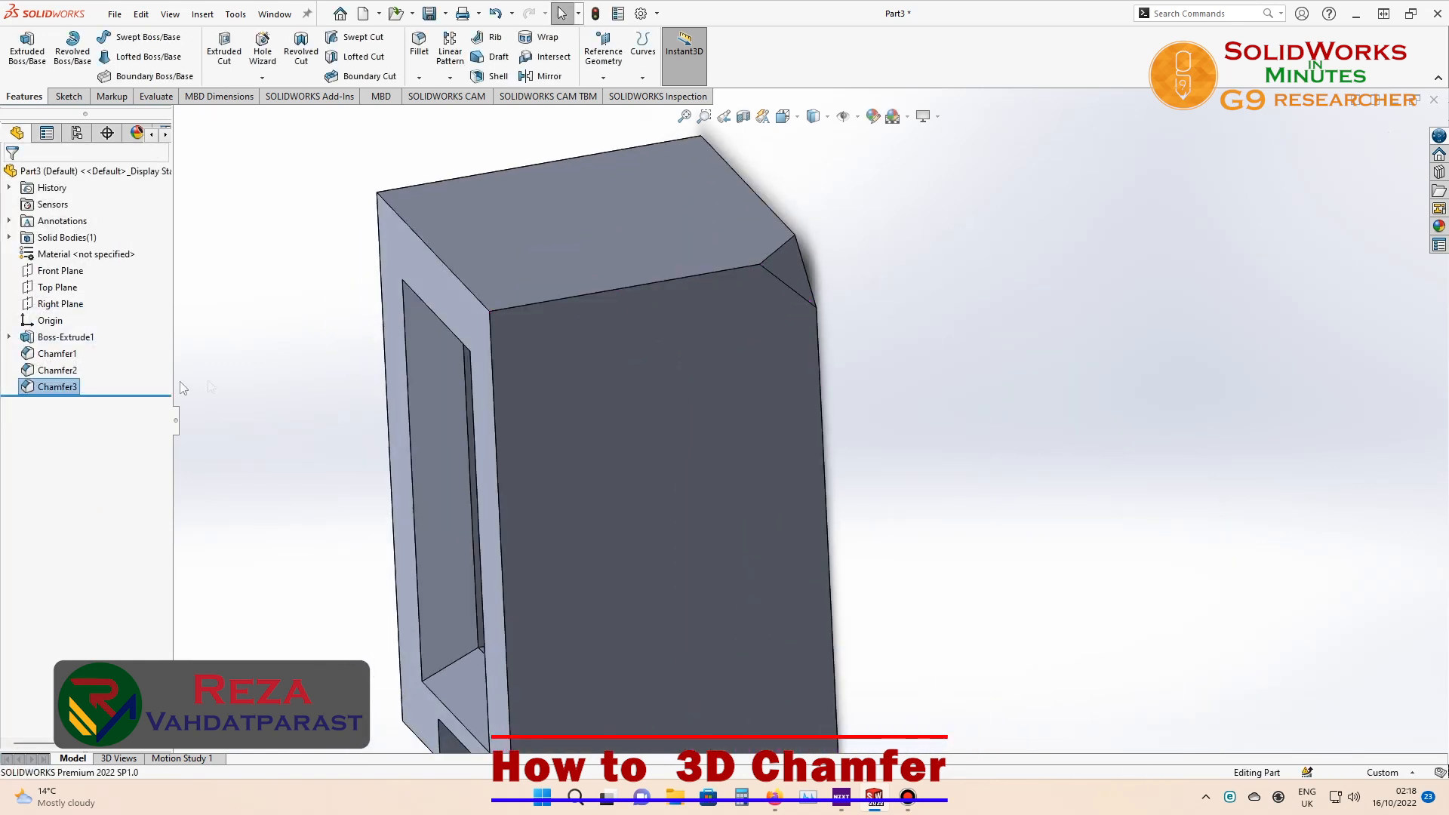
pyautogui.click(419, 78)
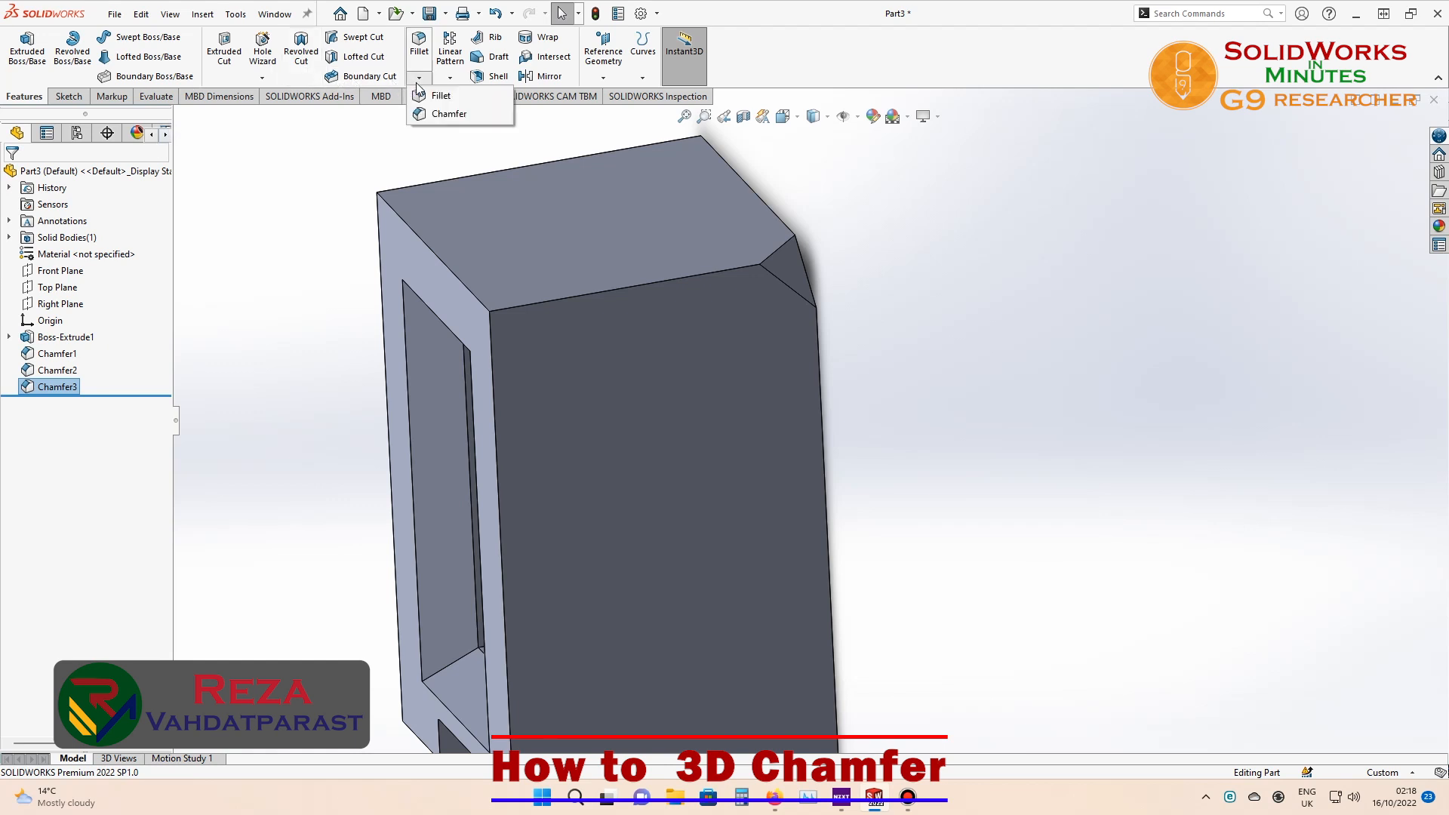
pyautogui.click(450, 114)
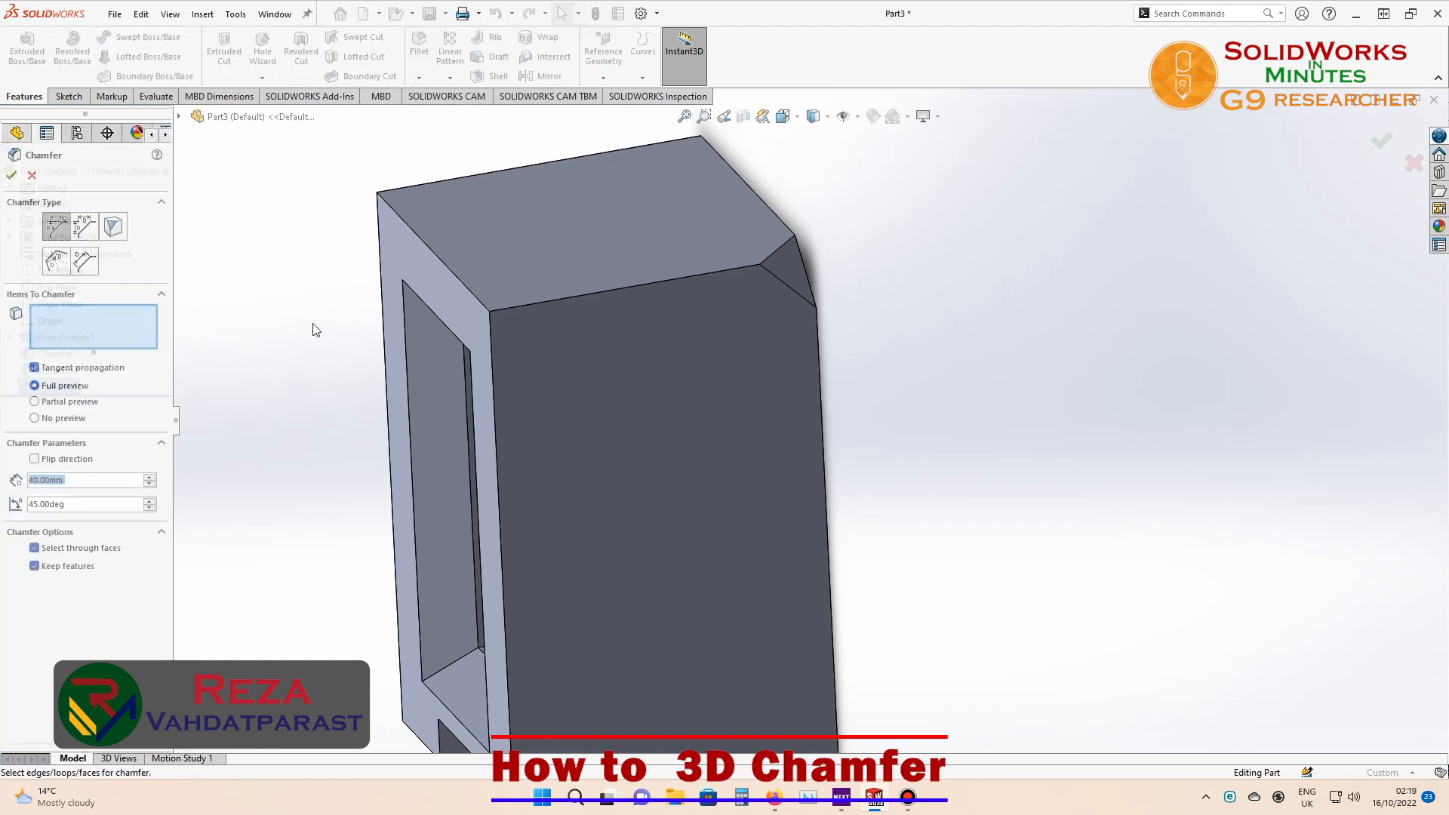
pyautogui.moveTo(387, 283); pyautogui.dragTo(496, 342, button='middle')
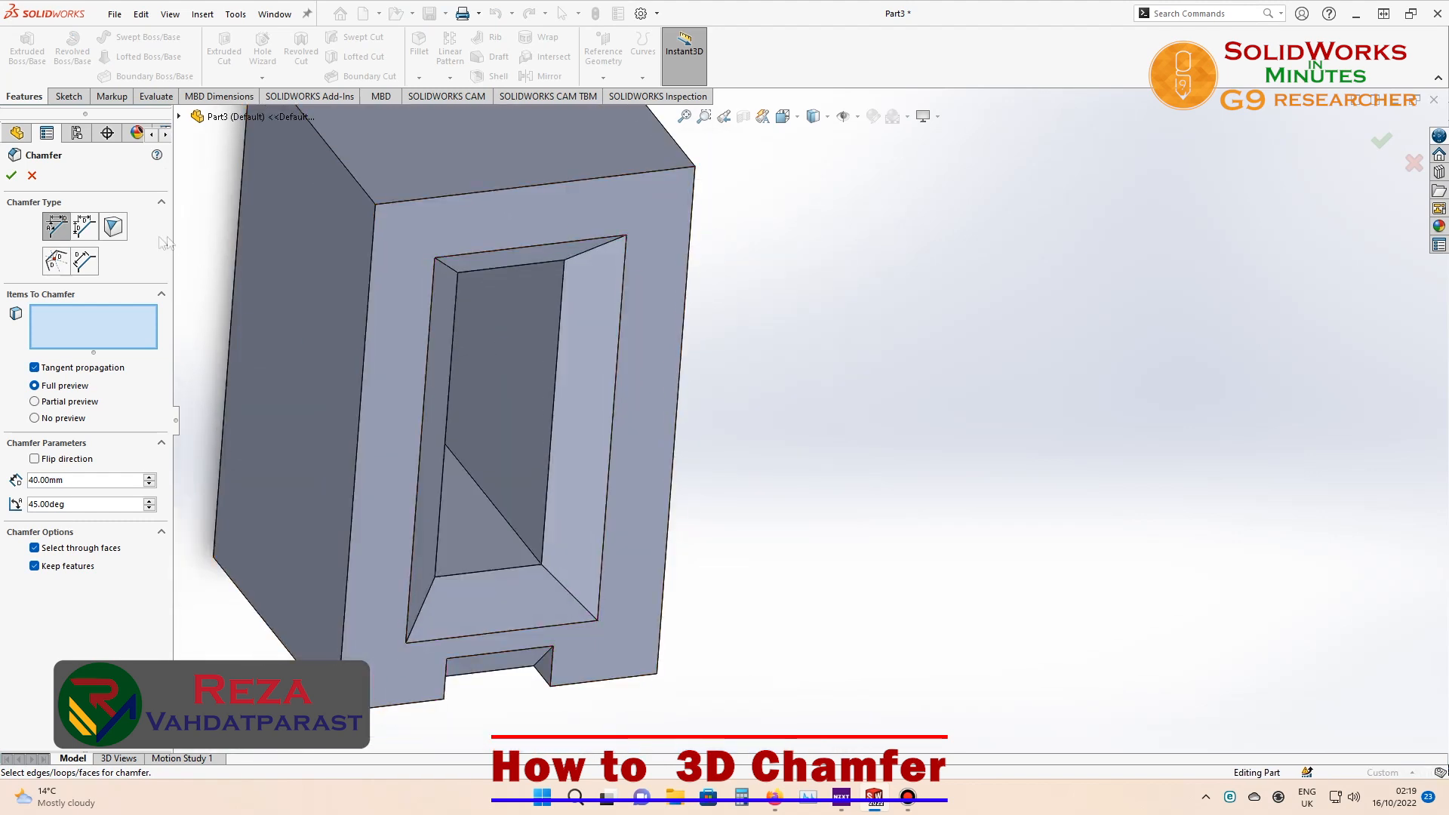
pyautogui.click(112, 225)
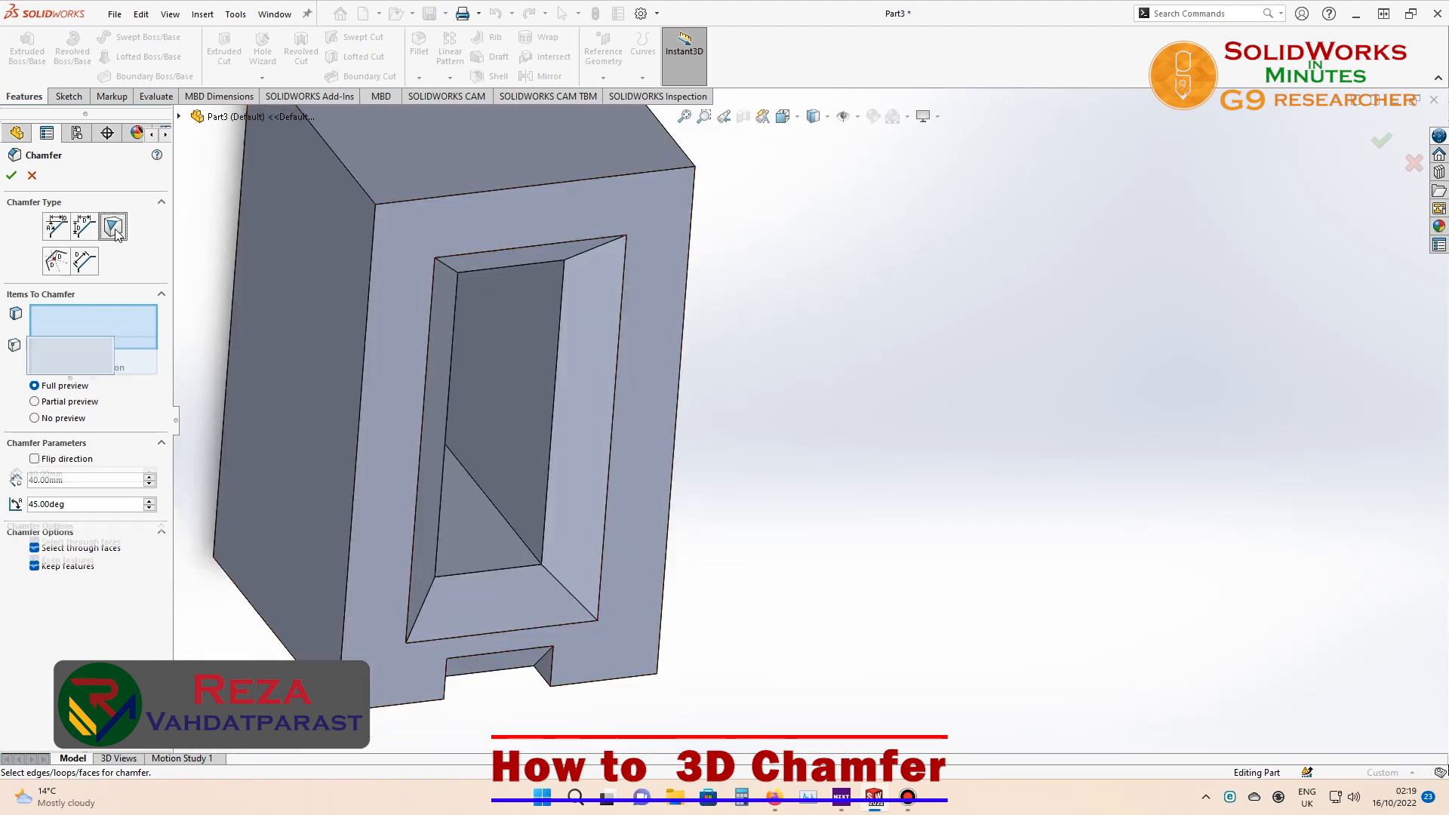
pyautogui.click(375, 205)
# - Turn off equal distance for the vertex chamfer and set distance 1 to 90 mm and distance 2 to 120 mm
pyautogui.click(35, 436)
pyautogui.click(149, 453)
pyautogui.click(150, 452)
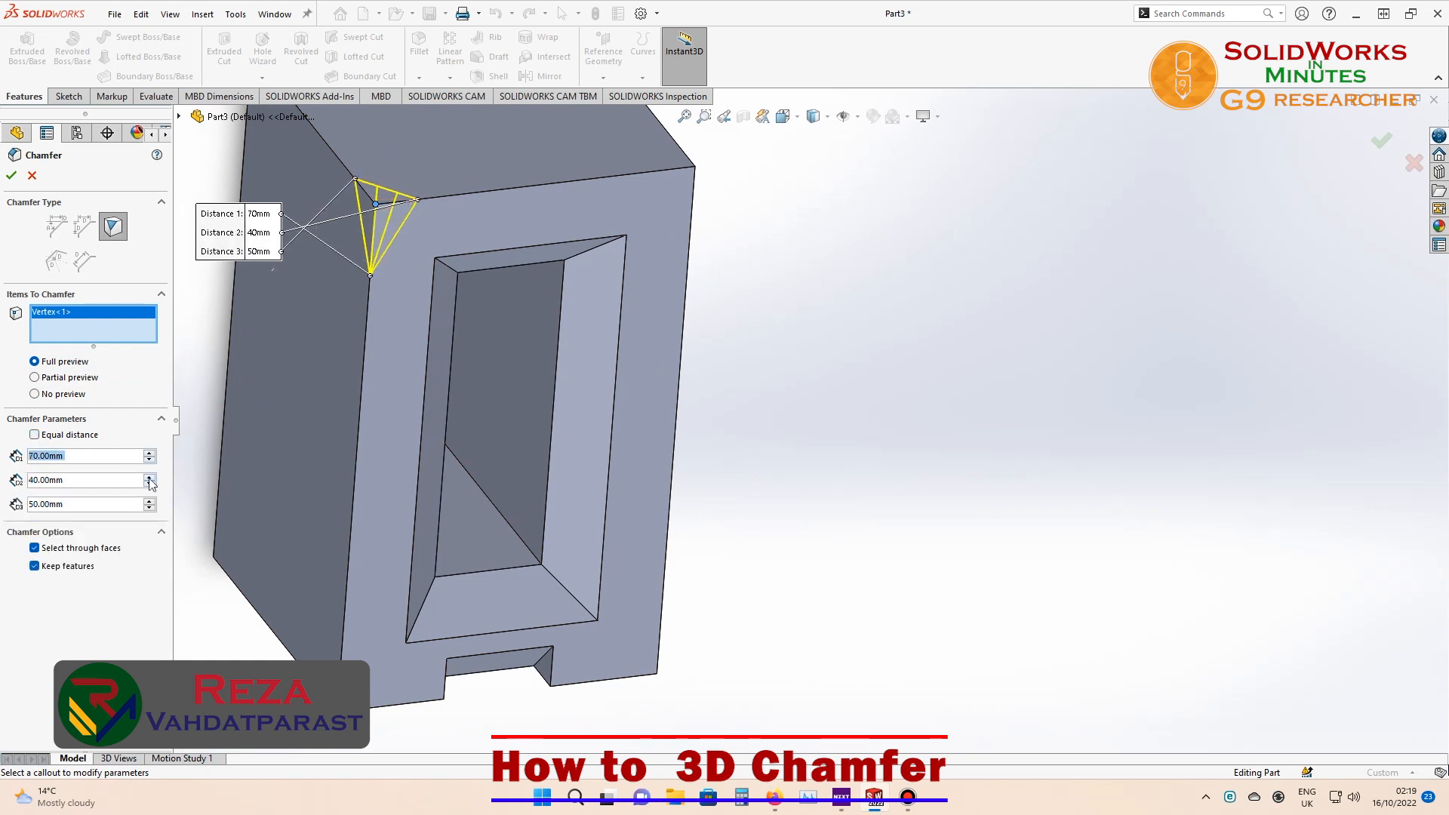
pyautogui.click(150, 477)
pyautogui.click(150, 477)
pyautogui.click(150, 477)
pyautogui.click(149, 477)
pyautogui.click(150, 477)
pyautogui.click(149, 477)
pyautogui.click(150, 476)
pyautogui.click(150, 477)
pyautogui.click(149, 453)
pyautogui.click(150, 454)
# - Set the vertex chamfer's distance 3 to 160 mm and create the chamfer
pyautogui.click(149, 501)
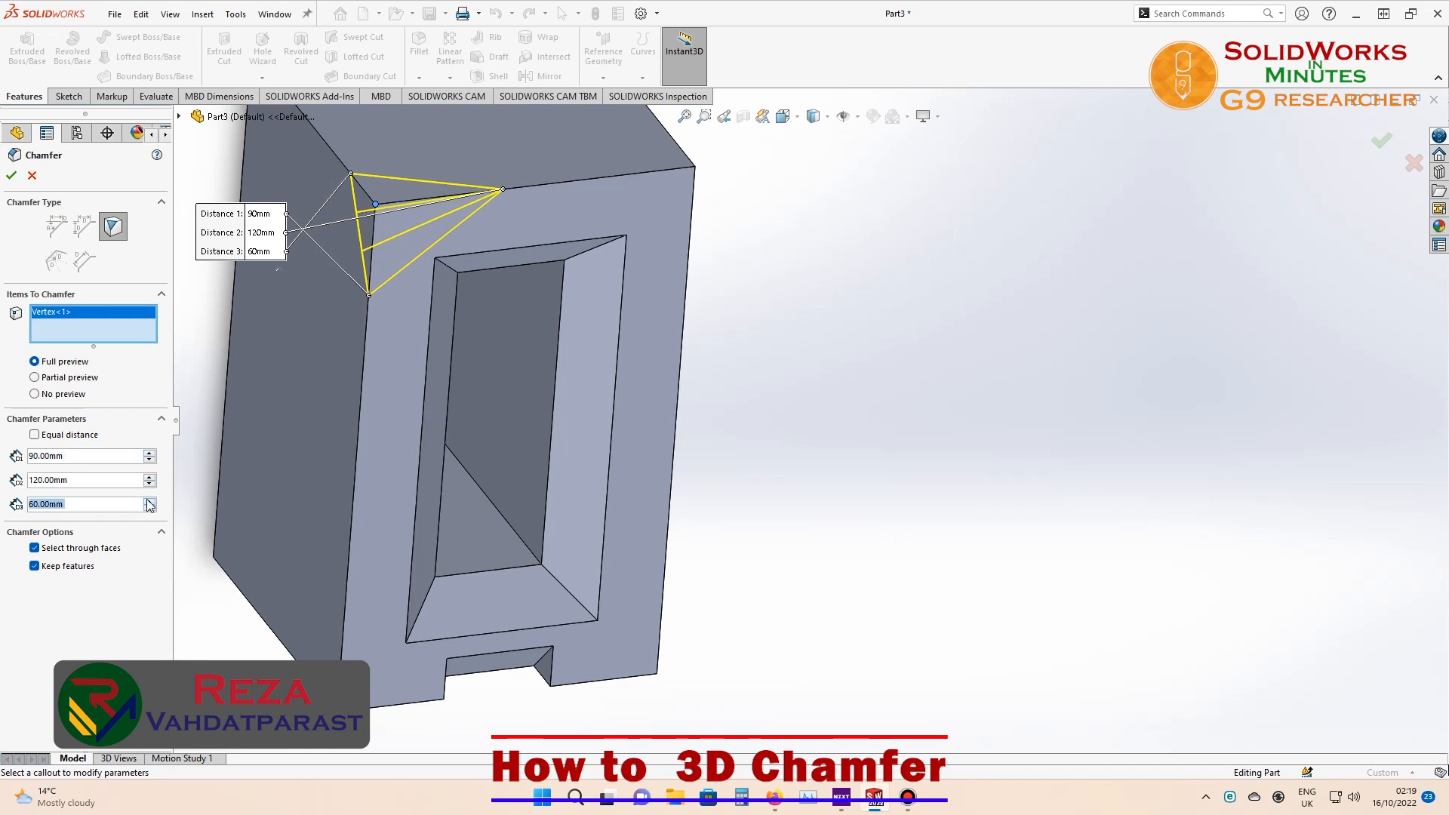
pyautogui.click(149, 502)
pyautogui.click(149, 501)
pyautogui.click(150, 502)
pyautogui.click(150, 502)
pyautogui.click(149, 501)
pyautogui.click(149, 502)
pyautogui.click(149, 502)
pyautogui.click(150, 501)
pyautogui.click(150, 501)
pyautogui.click(150, 502)
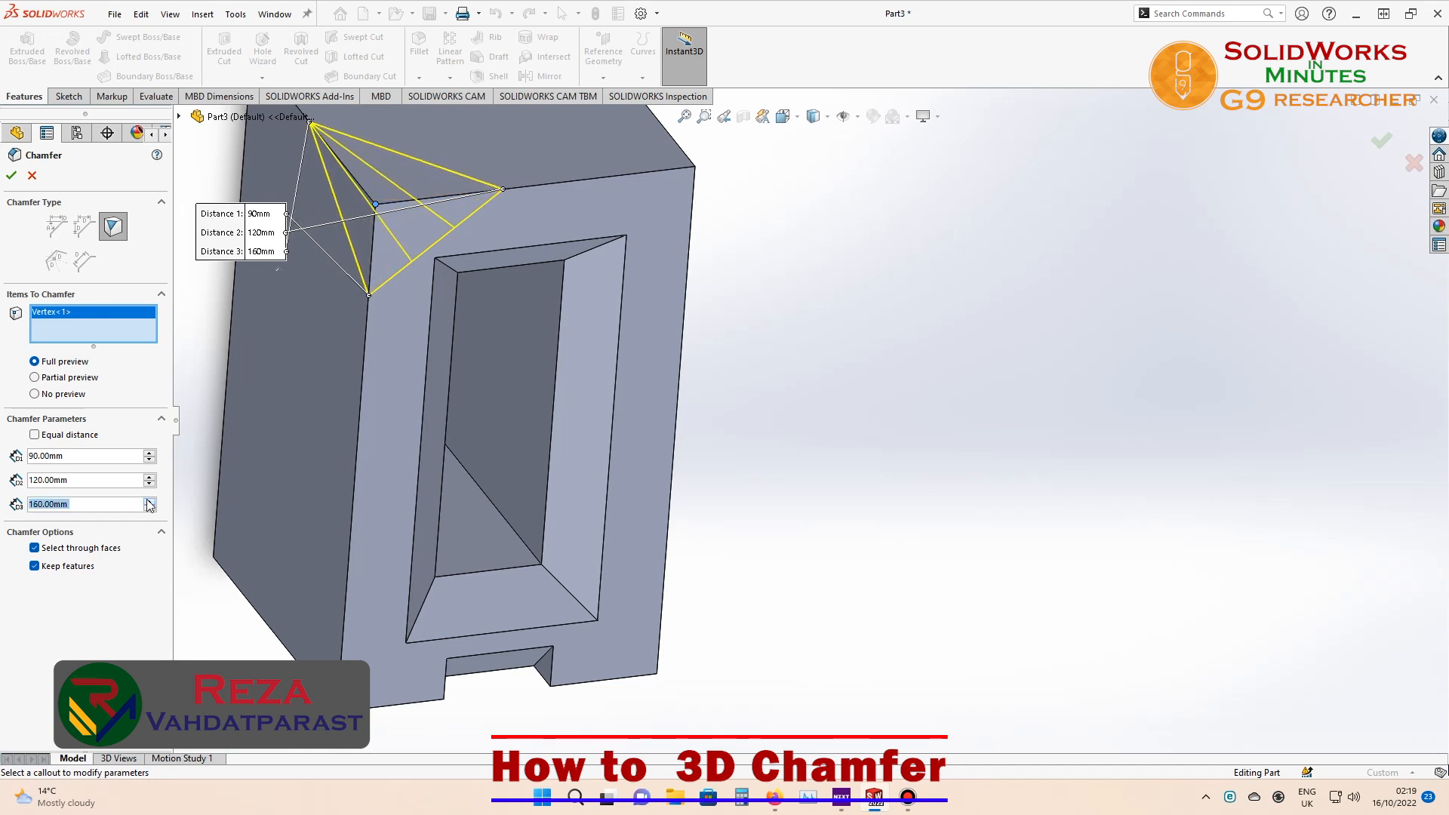
pyautogui.click(13, 181)
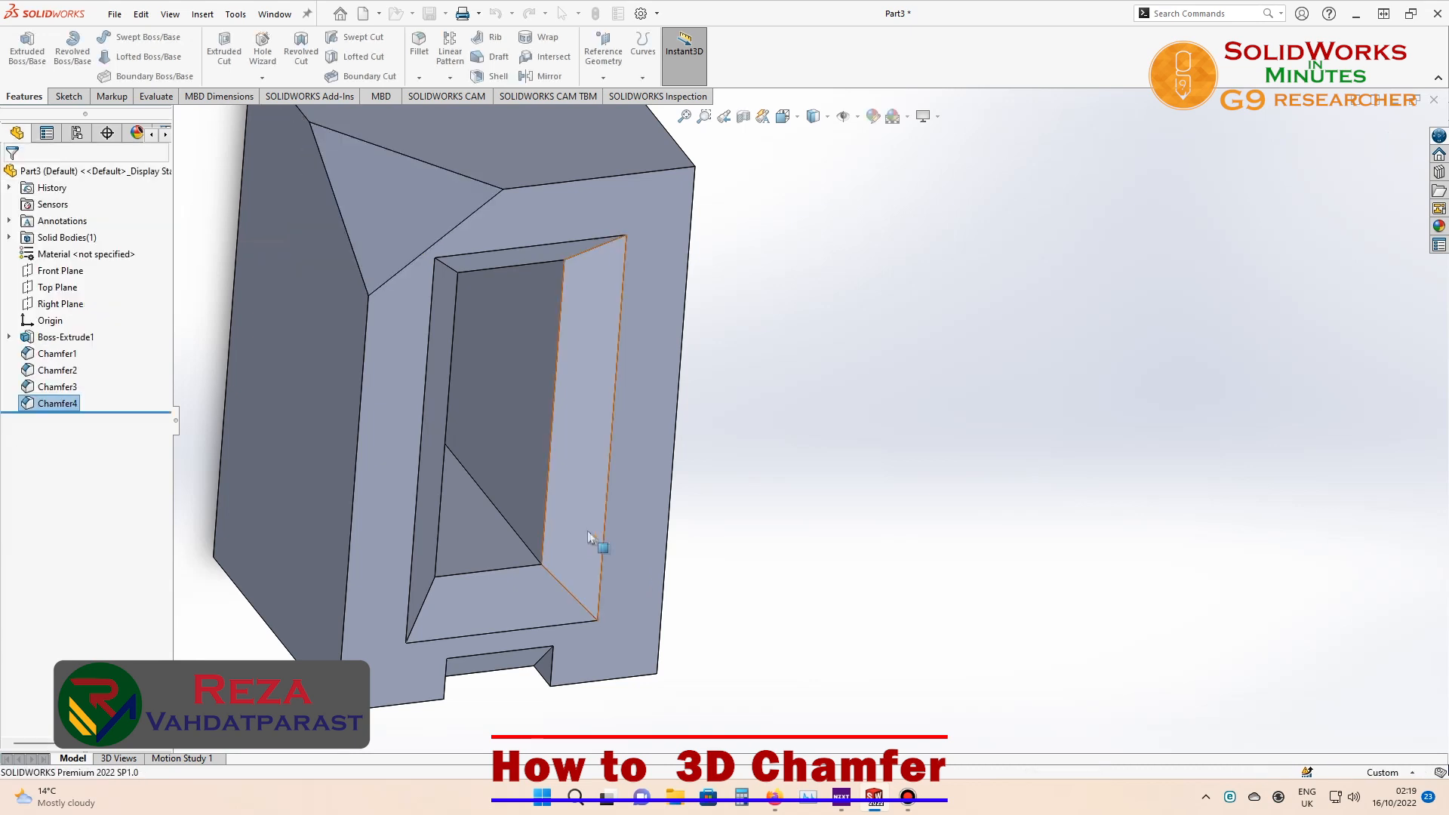
# - Examine the unequal-distance and the equal-distance vertex chamfers from several sides of the block
pyautogui.scroll(-3, 528, 528)
pyautogui.moveTo(508, 556); pyautogui.dragTo(531, 372, button='middle')
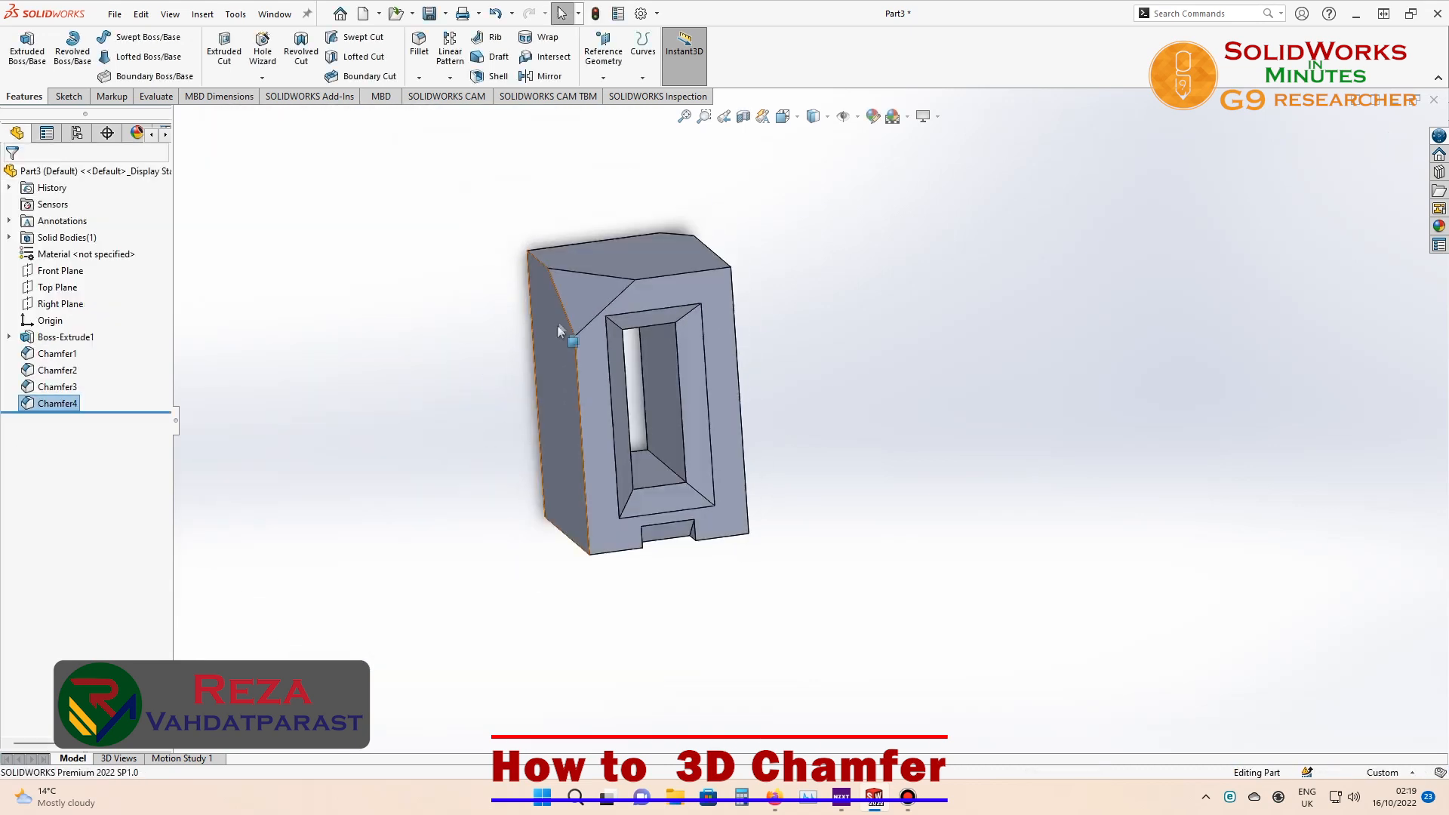
pyautogui.click(578, 297)
pyautogui.moveTo(378, 408); pyautogui.dragTo(310, 369, button='middle')
pyautogui.click(310, 369)
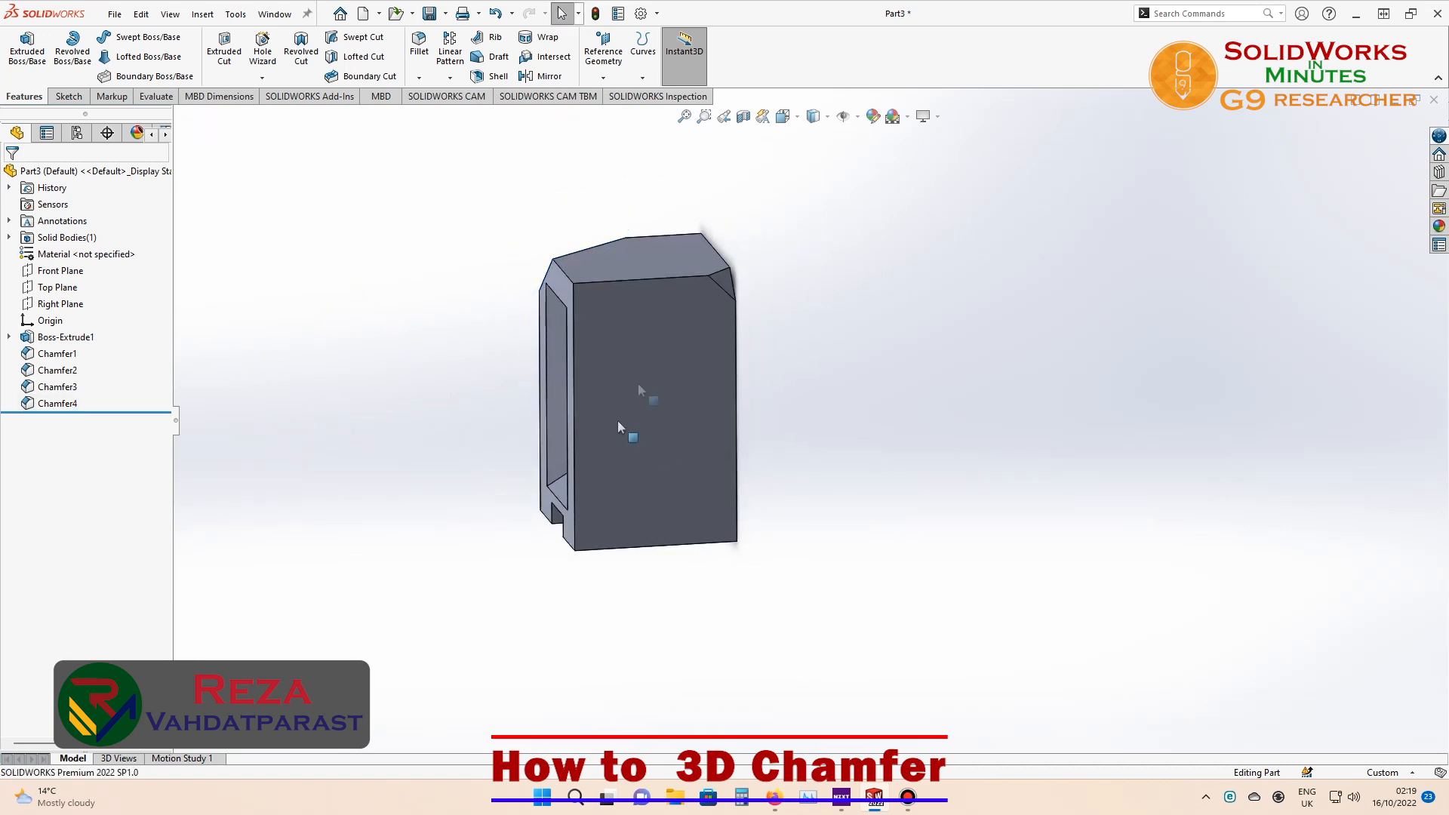
pyautogui.click(725, 279)
pyautogui.scroll(-5, 744, 326)
pyautogui.moveTo(895, 349); pyautogui.dragTo(815, 318, button='middle')
pyautogui.scroll(5, 730, 320)
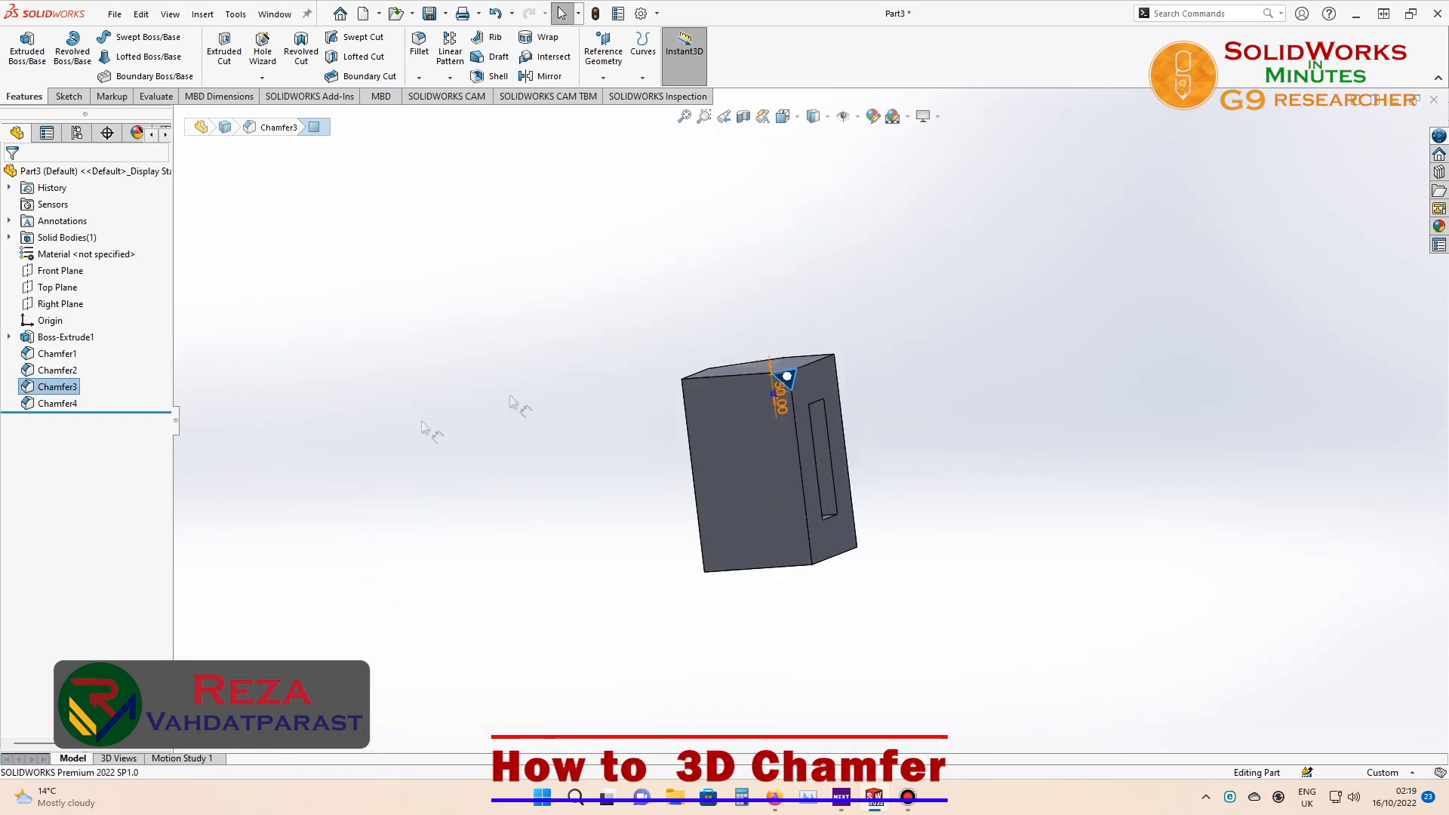
pyautogui.click(472, 479)
pyautogui.moveTo(471, 479); pyautogui.dragTo(516, 495, button='middle')
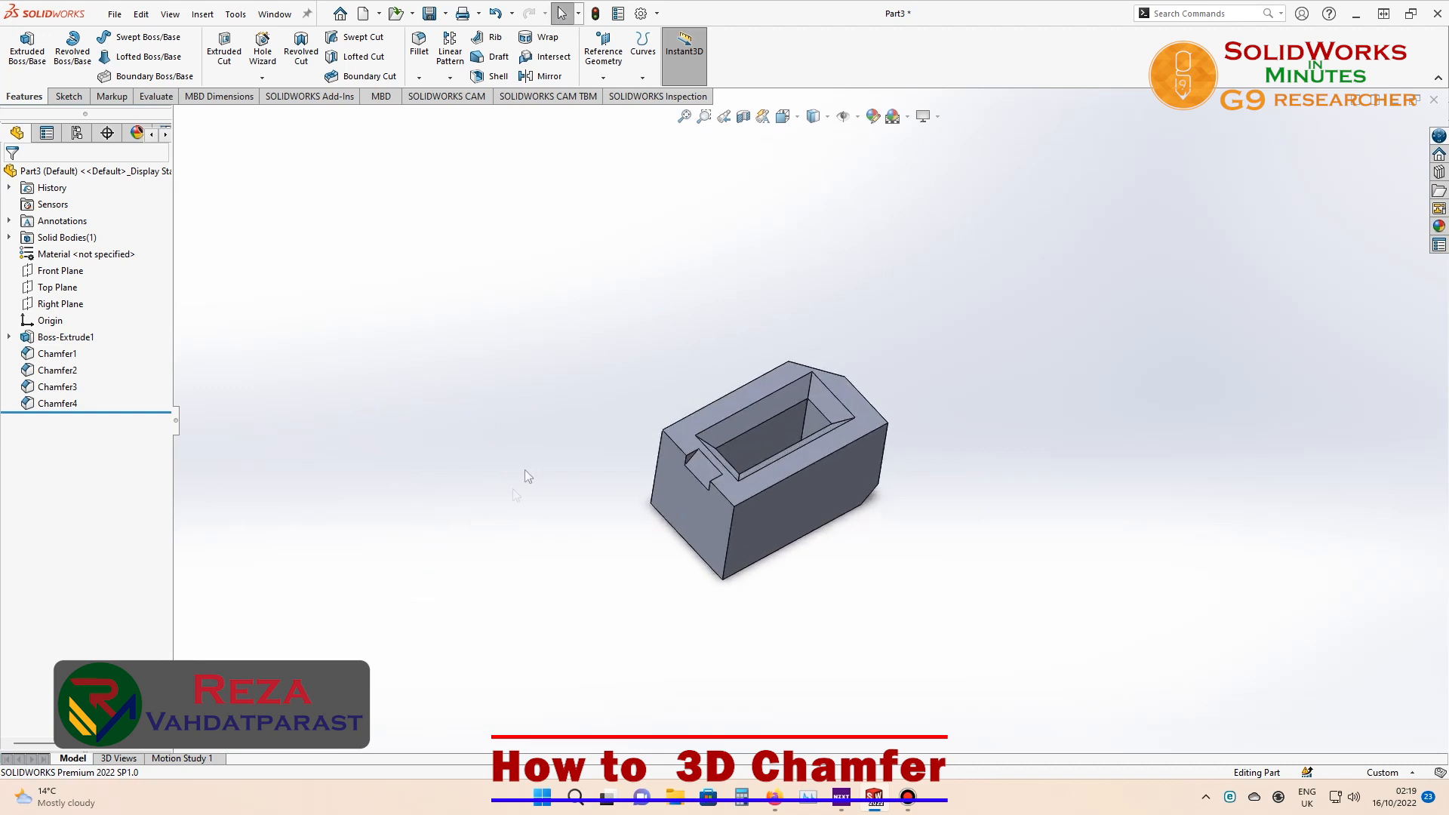
# - Examine the partial edge chamfer that forms the notch at the block's end
pyautogui.moveTo(757, 281); pyautogui.dragTo(646, 448, button='middle')
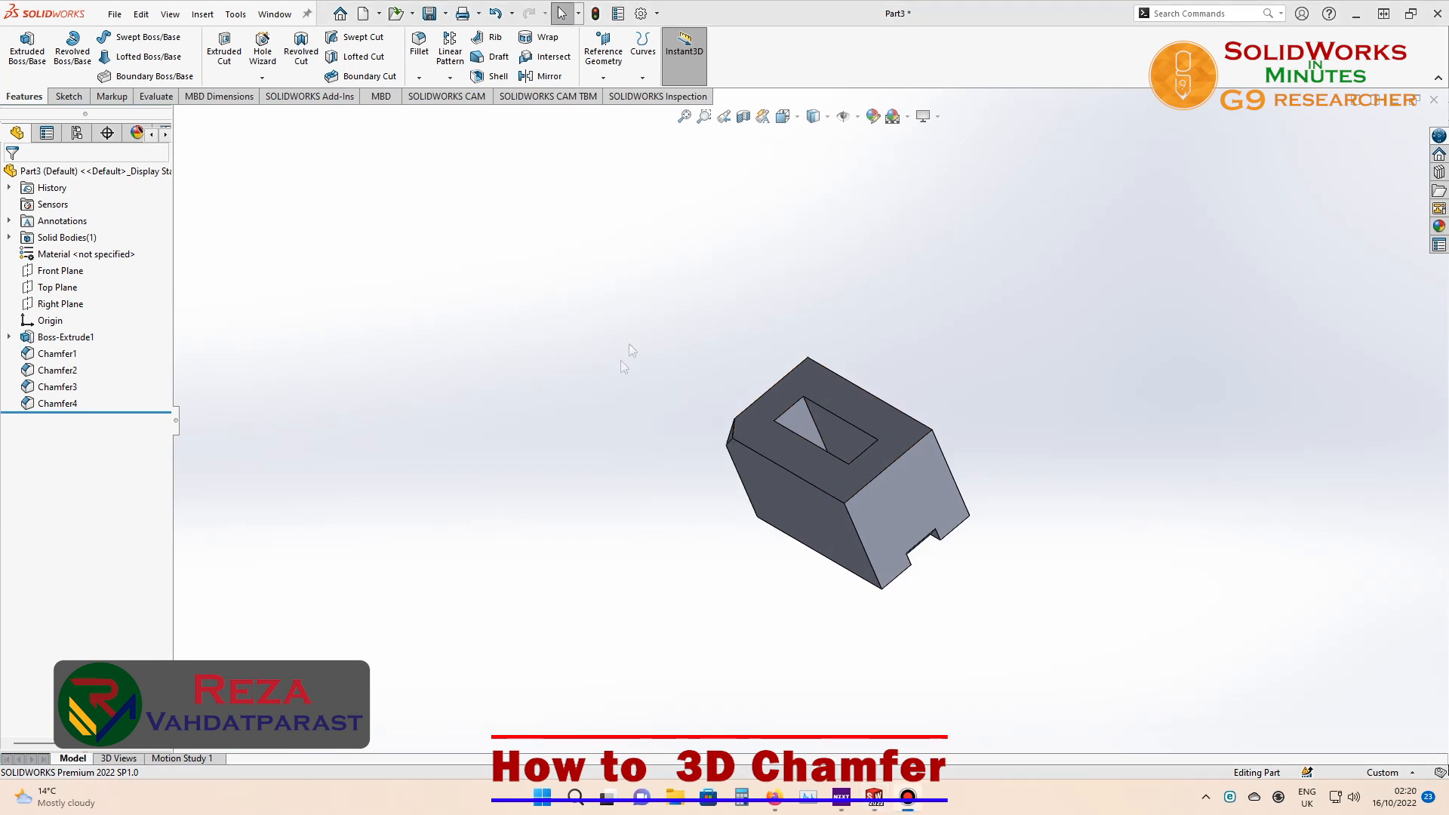
pyautogui.moveTo(624, 355); pyautogui.dragTo(664, 454, button='middle')
pyautogui.scroll(-5, 813, 451)
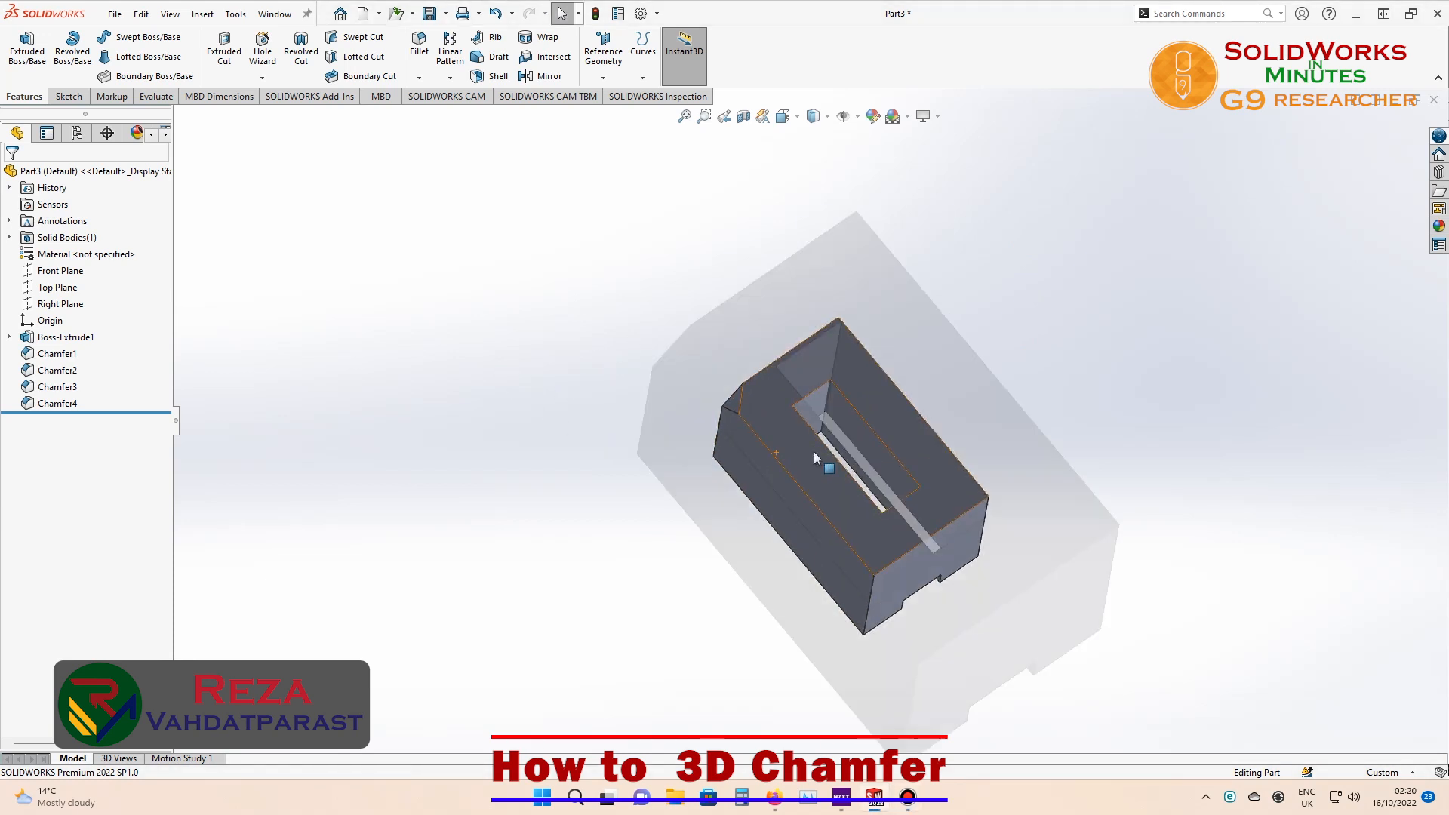
pyautogui.moveTo(762, 328); pyautogui.dragTo(857, 521, button='middle')
pyautogui.scroll(-10, 857, 520)
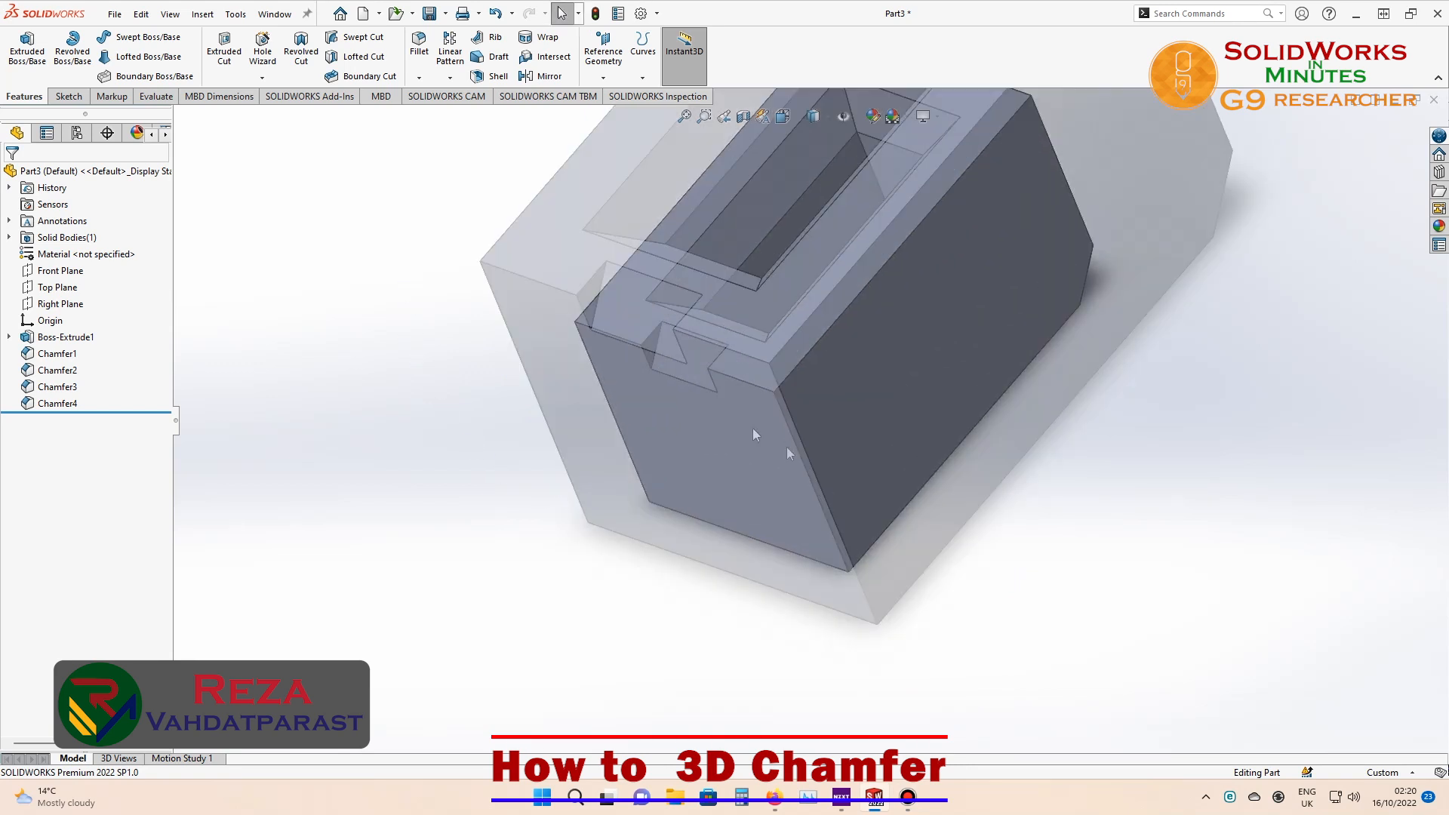
pyautogui.click(655, 313)
pyautogui.moveTo(469, 368); pyautogui.dragTo(489, 343, button='middle')
pyautogui.scroll(3, 492, 347)
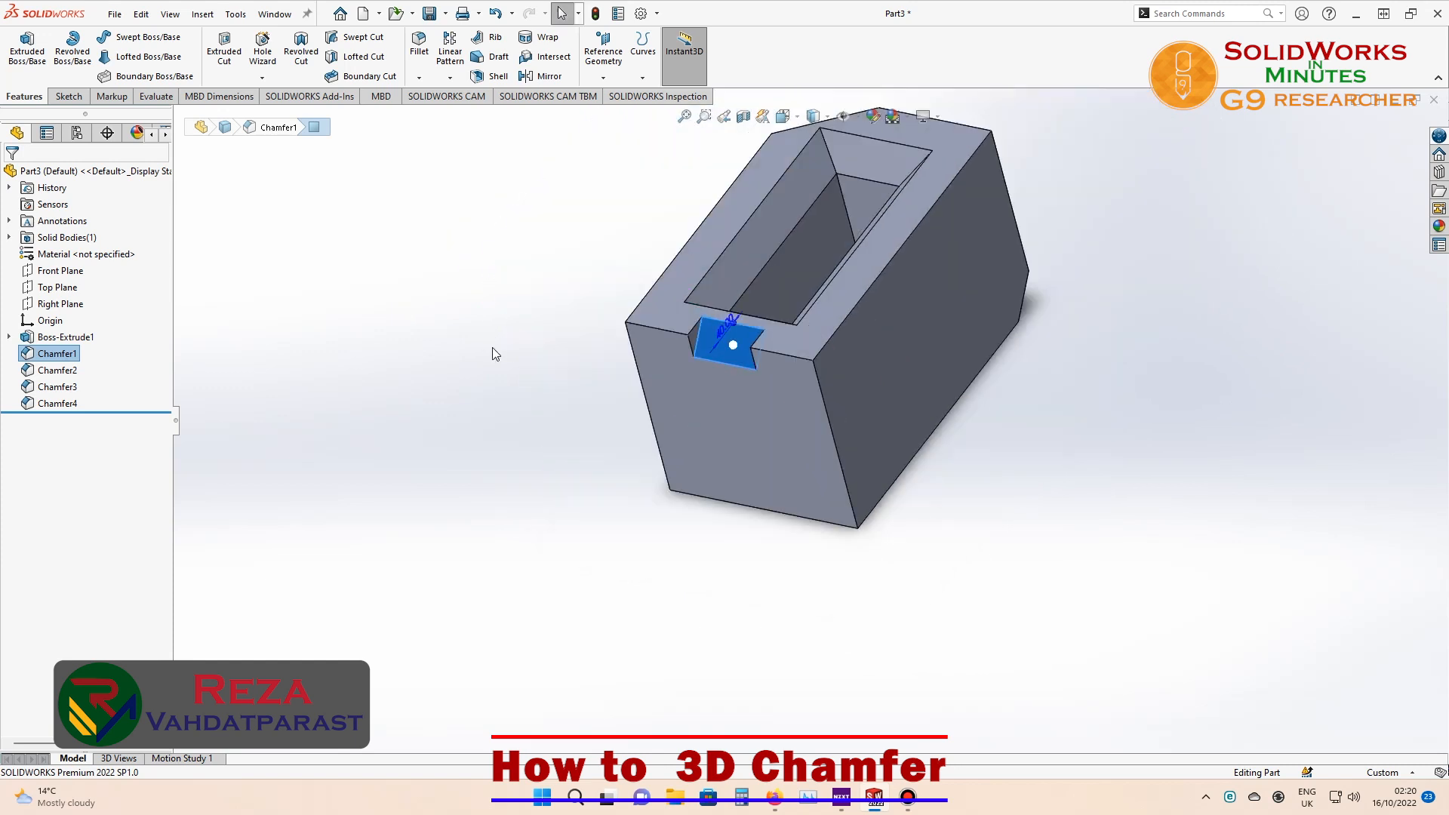
# - Examine the sloped chamfer faces around the rectangular opening from several directions
pyautogui.click(796, 215)
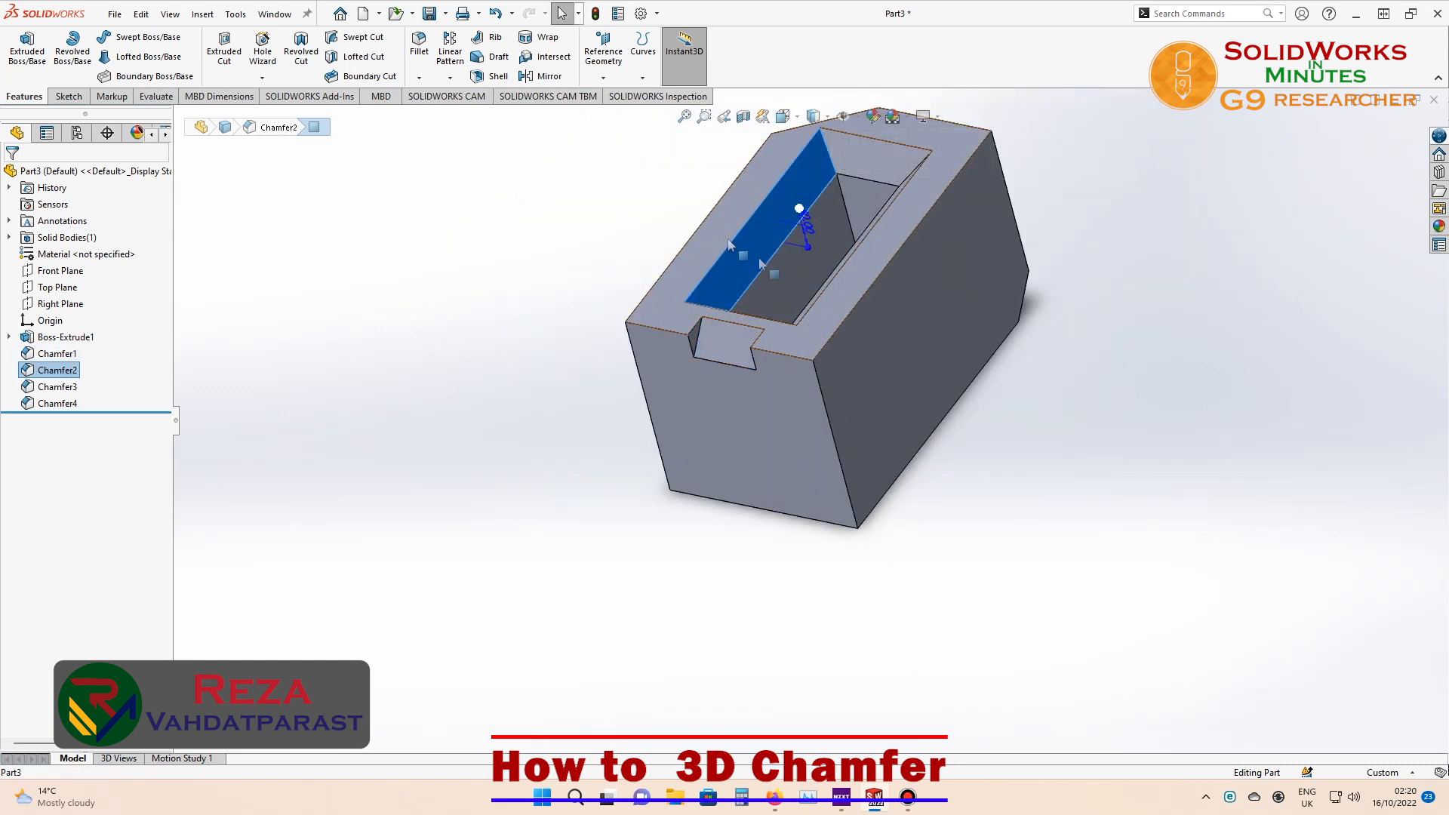
pyautogui.scroll(-6, 715, 229)
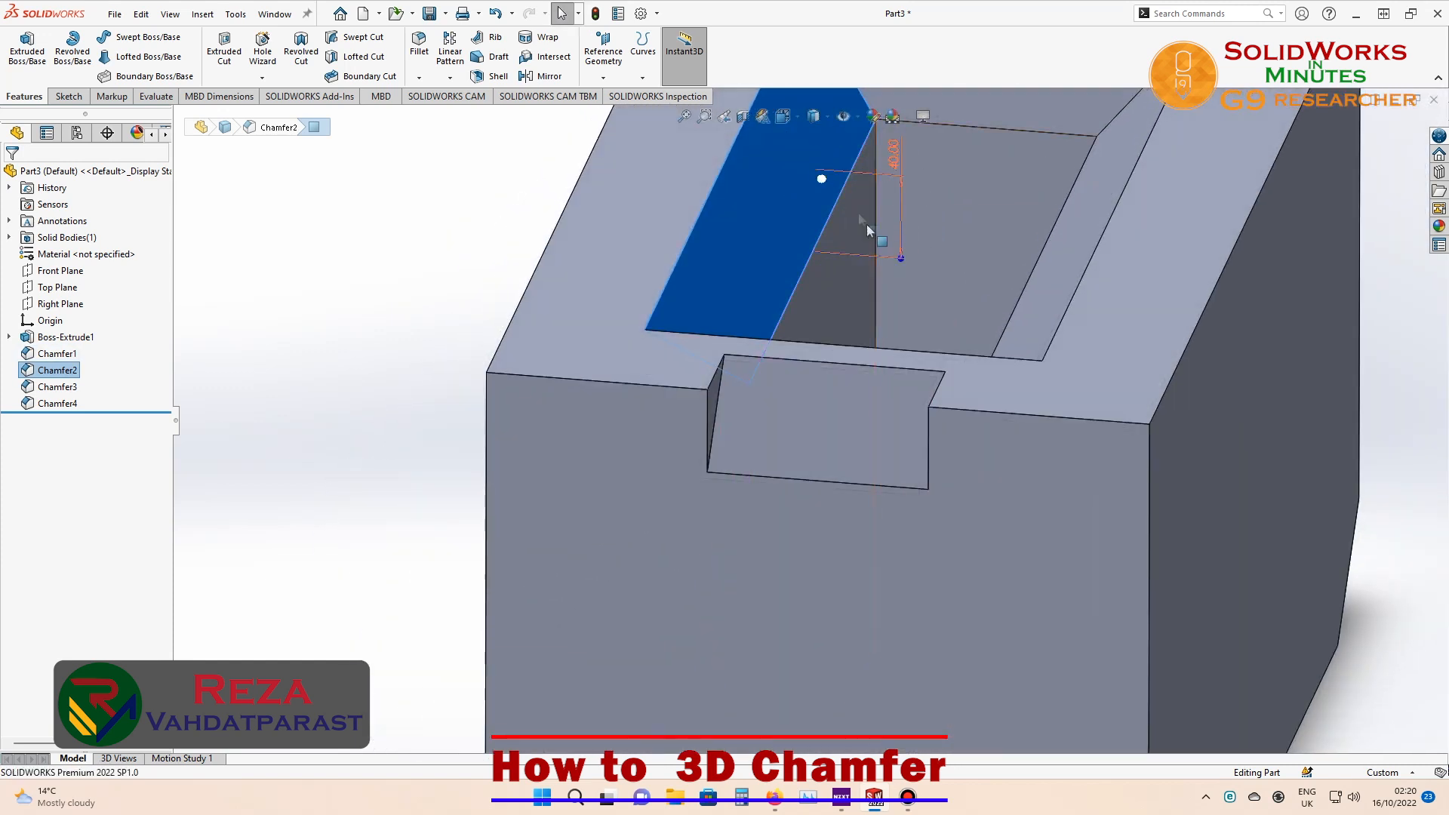
pyautogui.scroll(4, 670, 242)
pyautogui.click(848, 236)
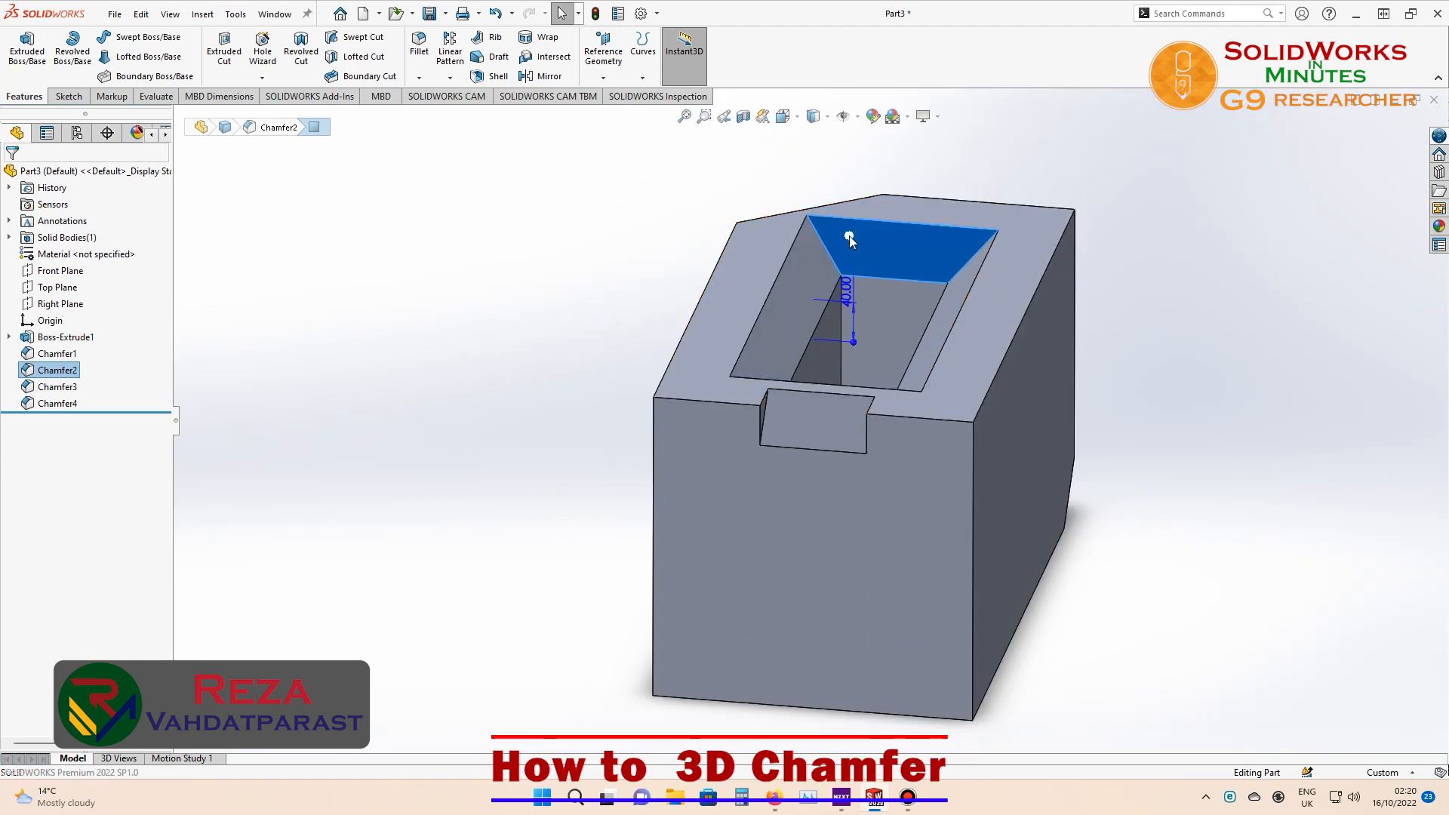
pyautogui.click(917, 298)
pyautogui.click(954, 304)
pyautogui.moveTo(532, 337); pyautogui.dragTo(762, 551, button='middle')
pyautogui.click(1022, 292)
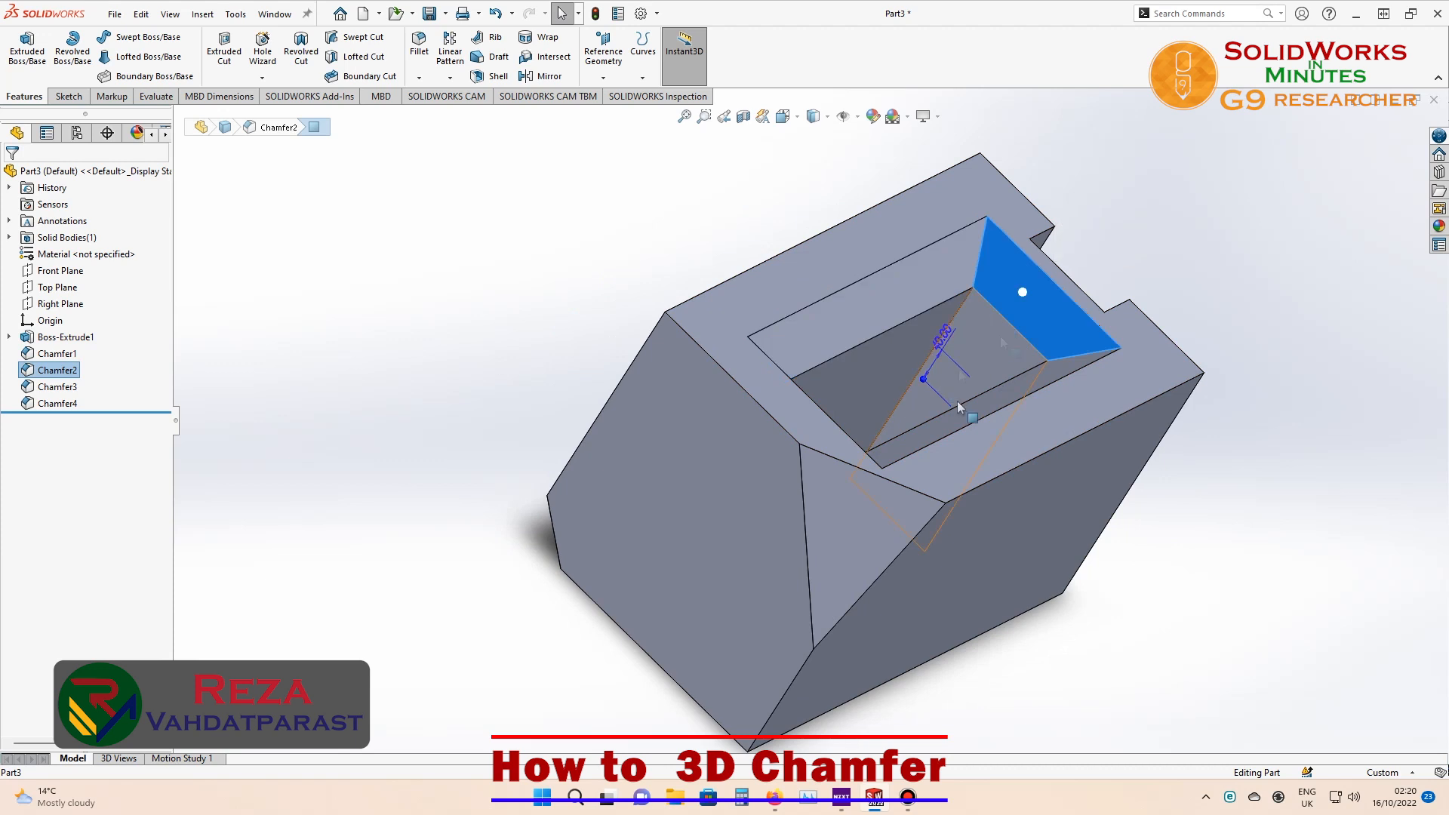
pyautogui.click(197, 287)
pyautogui.moveTo(499, 369); pyautogui.dragTo(417, 387, button='middle')
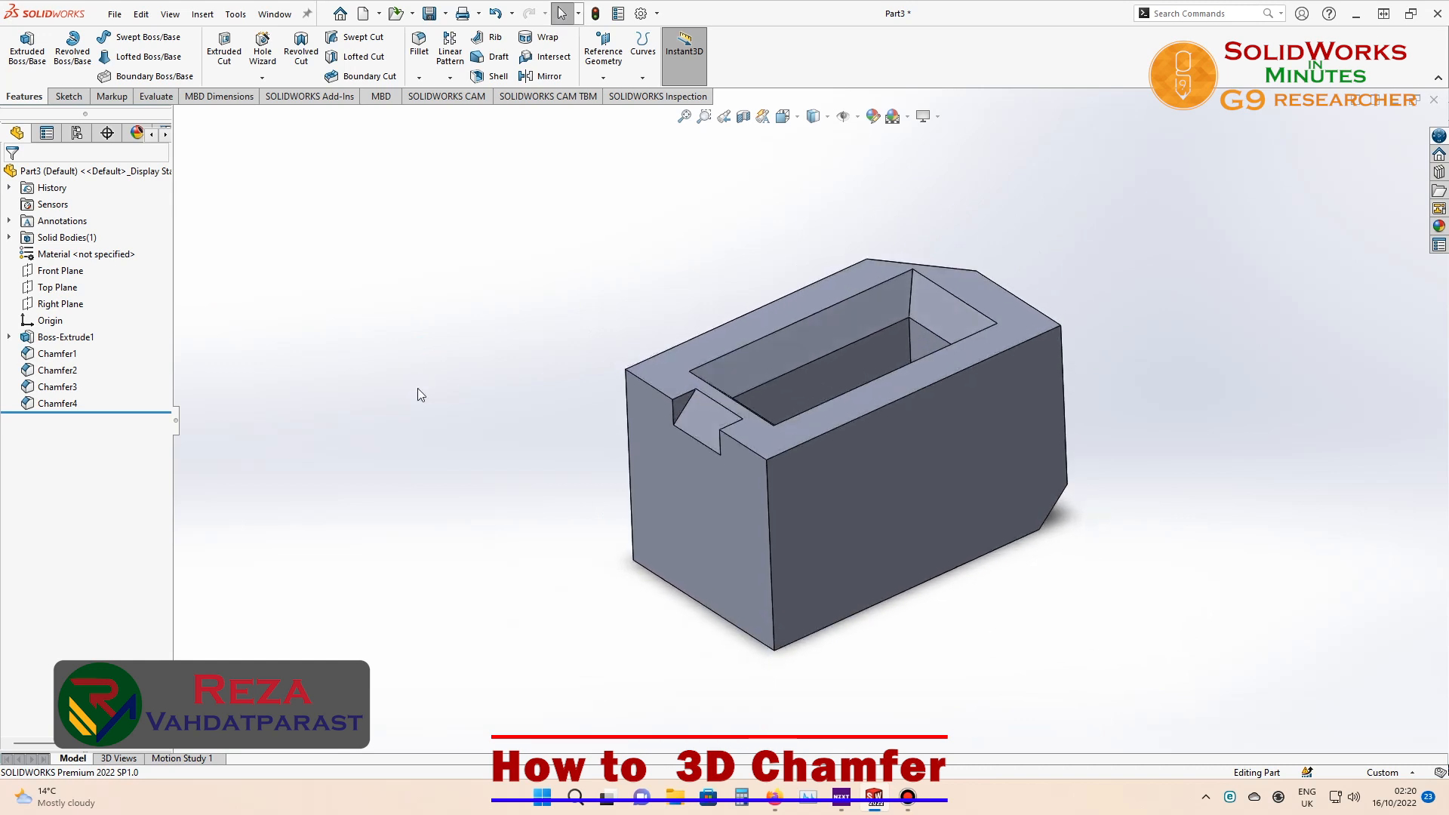